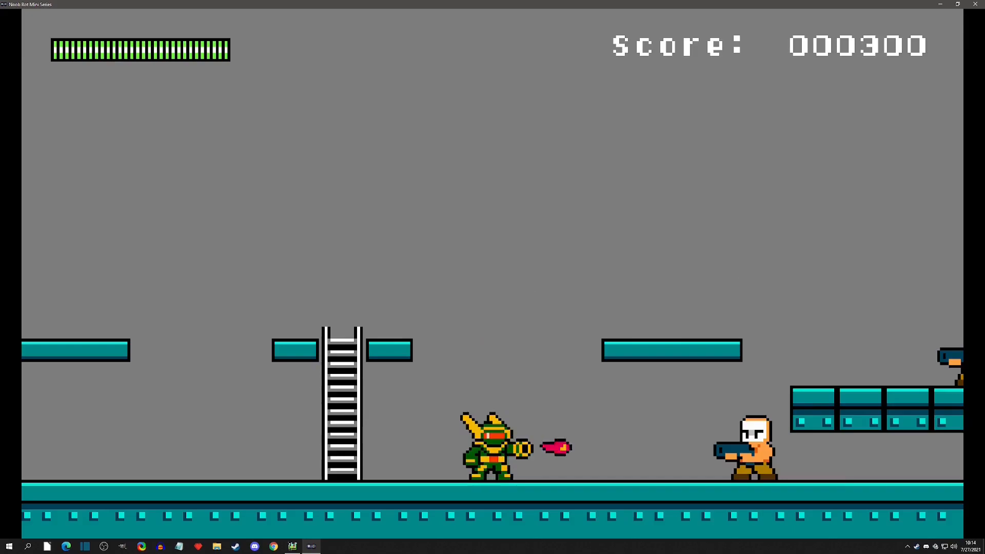
key(z)
key(x)
key(Right)
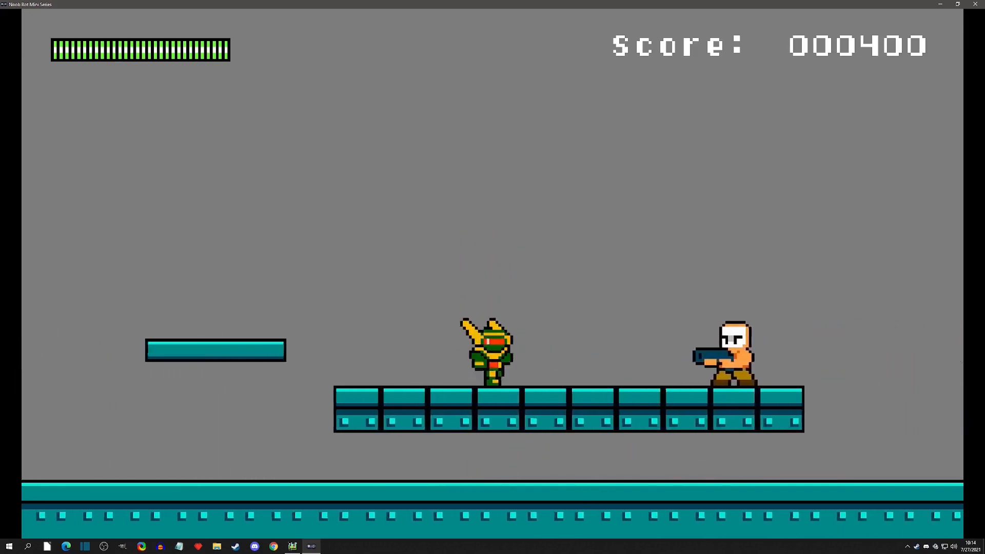
key(x)
key(x)
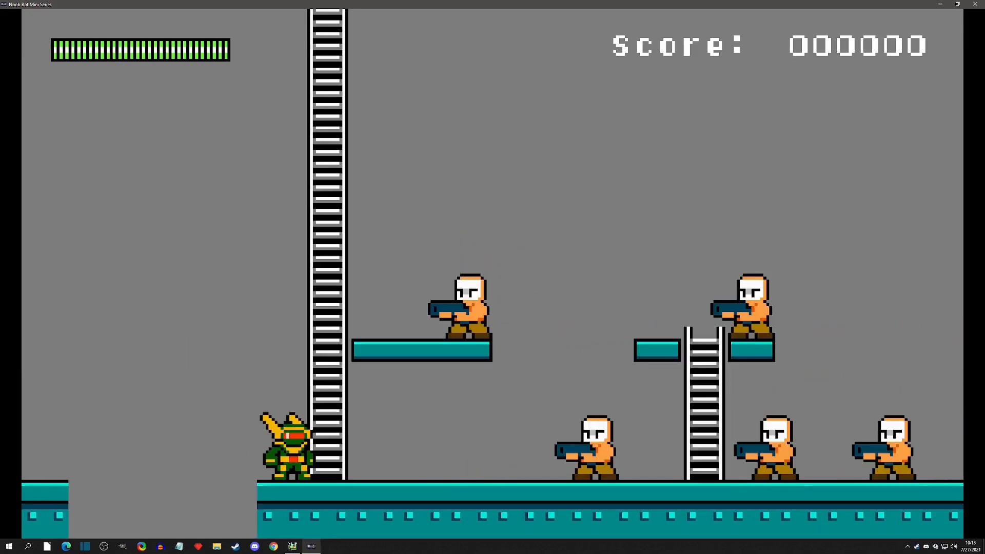
key(z)
key(x)
key(z)
key(x)
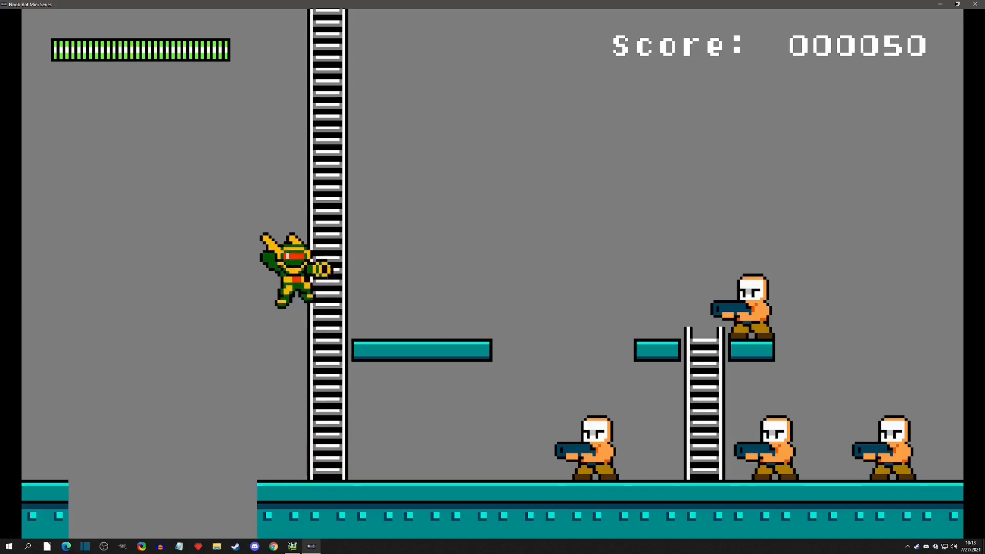
key(Right)
key(x)
key(Right)
key(x)
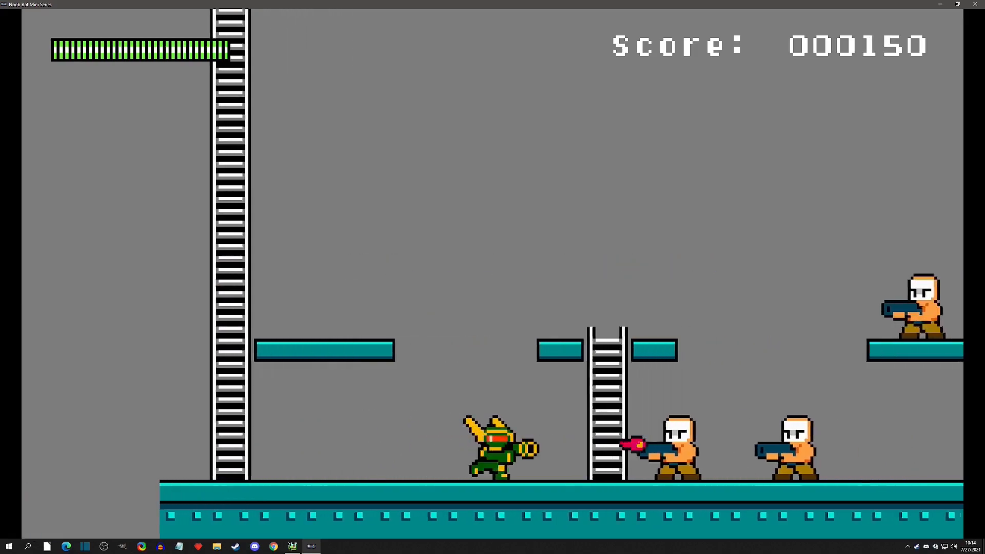
key(x)
key(Right)
key(z)
key(x)
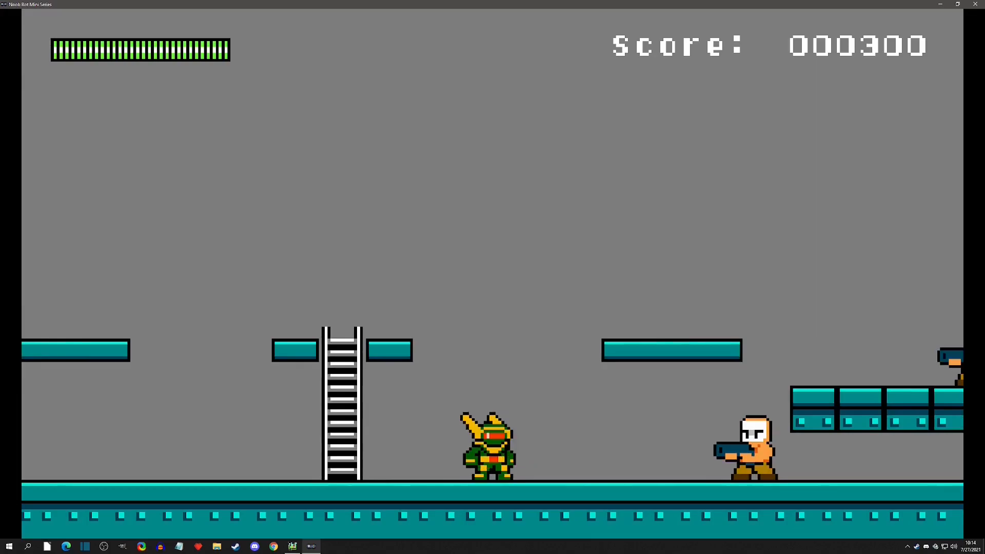
key(x)
key(Right)
key(z)
key(x)
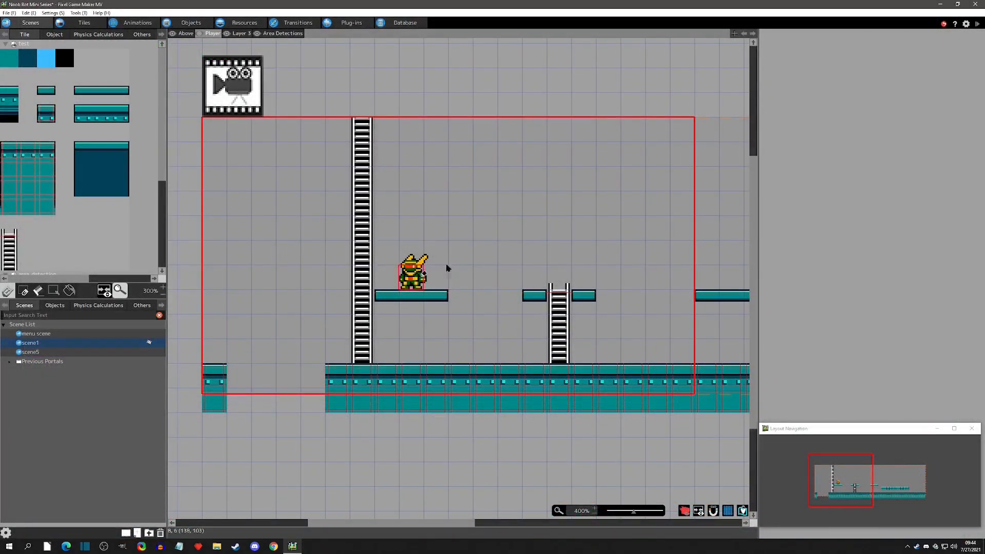
Create a new project variable named CurrentScore in the resources' variables list.
click(34, 335)
middle_drag(368, 168, 410, 281)
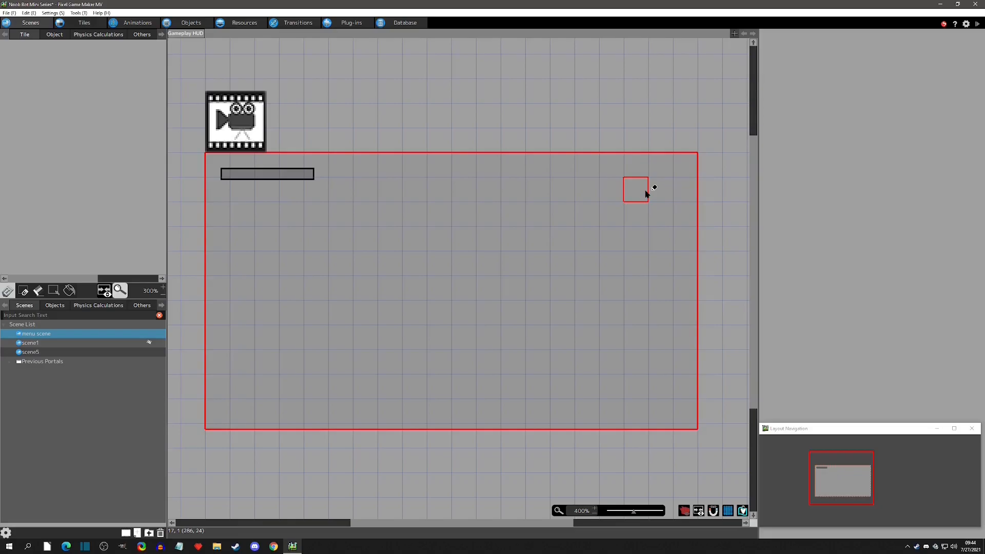
click(244, 22)
click(260, 35)
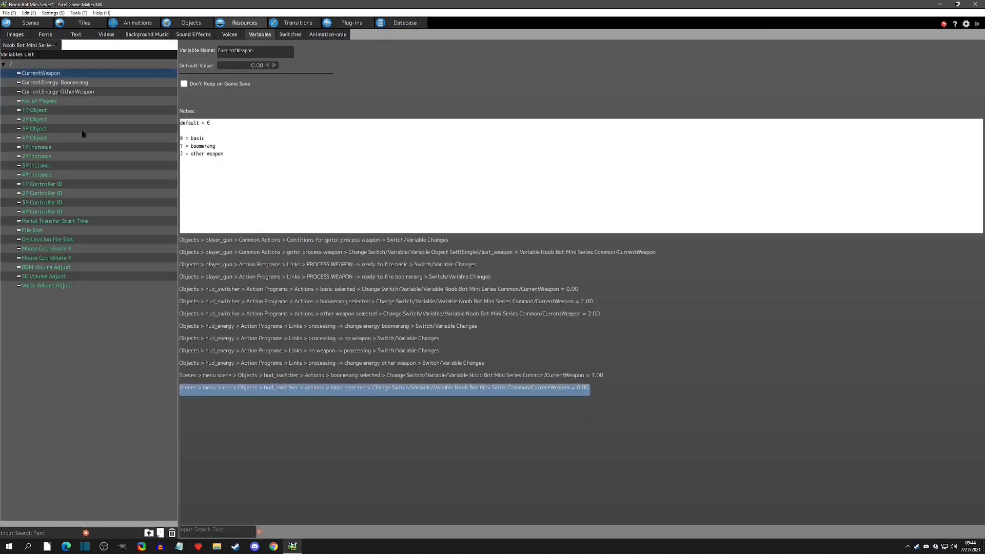
right_click(48, 75)
click(57, 88)
click(46, 83)
drag(46, 82, 47, 68)
text(C)
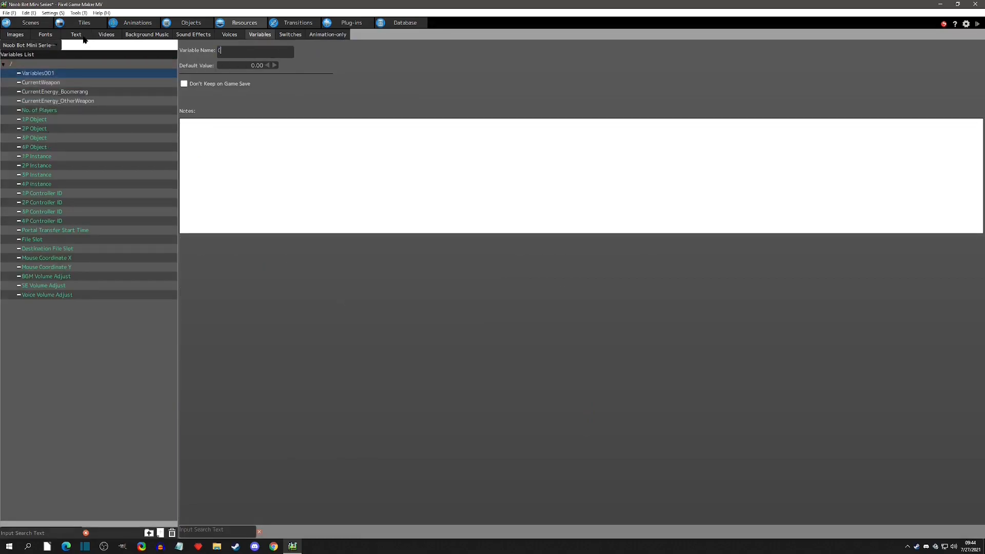
text(urrentScore)
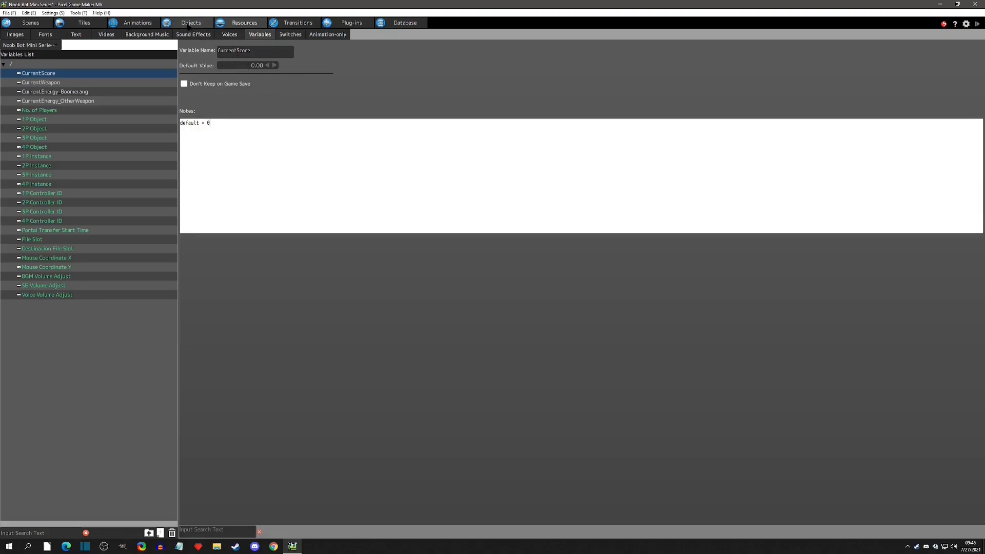
Create a new object named hud_score_keeper in the objects list.
click(190, 23)
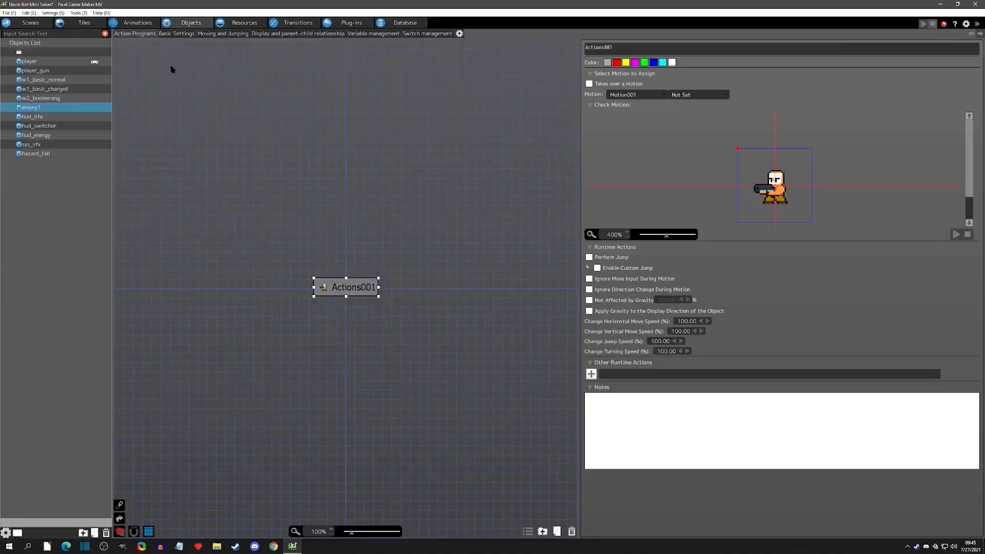
right_click(32, 179)
click(53, 188)
text(score_keeper)
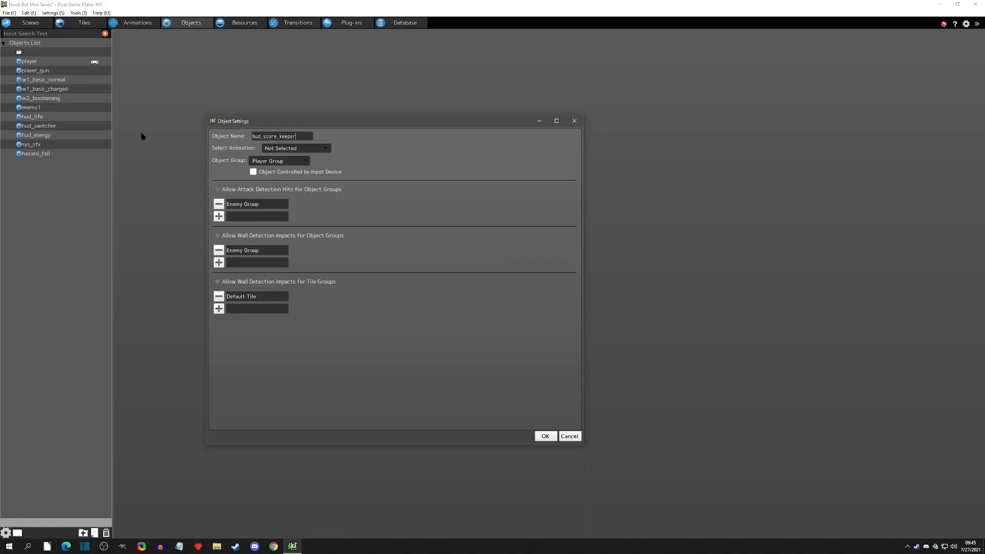
Set the object's group to Neutral, remove all attack and wall detection groups, and confirm the settings.
click(328, 148)
click(332, 153)
click(277, 161)
click(272, 199)
click(219, 204)
click(219, 239)
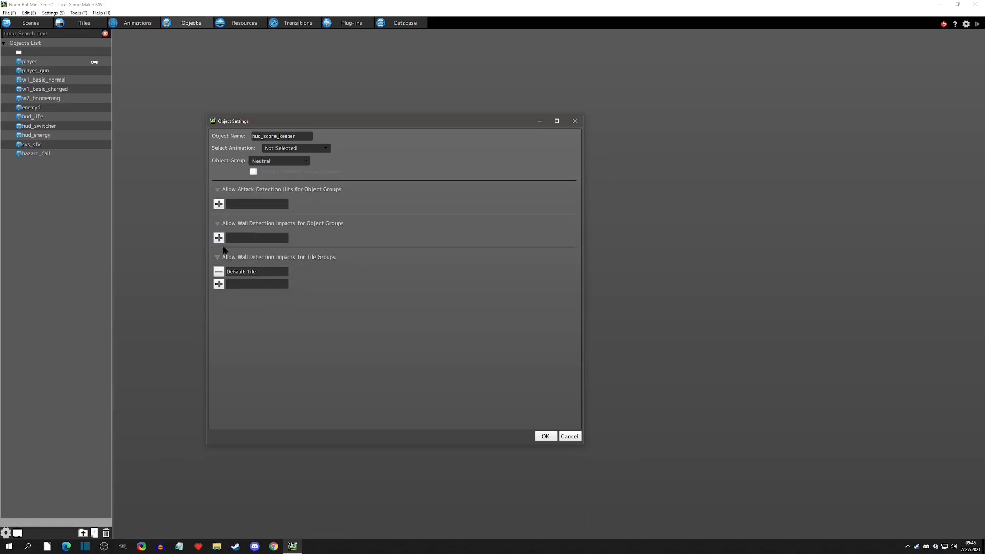
click(219, 271)
click(545, 436)
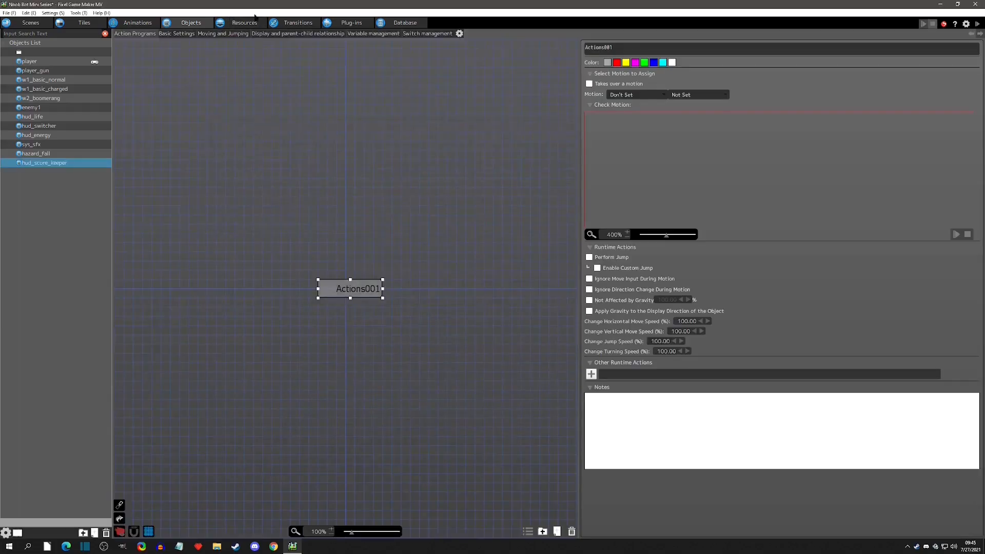
Set the object's gravity effect to 0.00 in its moving and jumping settings.
click(238, 34)
click(183, 433)
text(0.00)
click(578, 477)
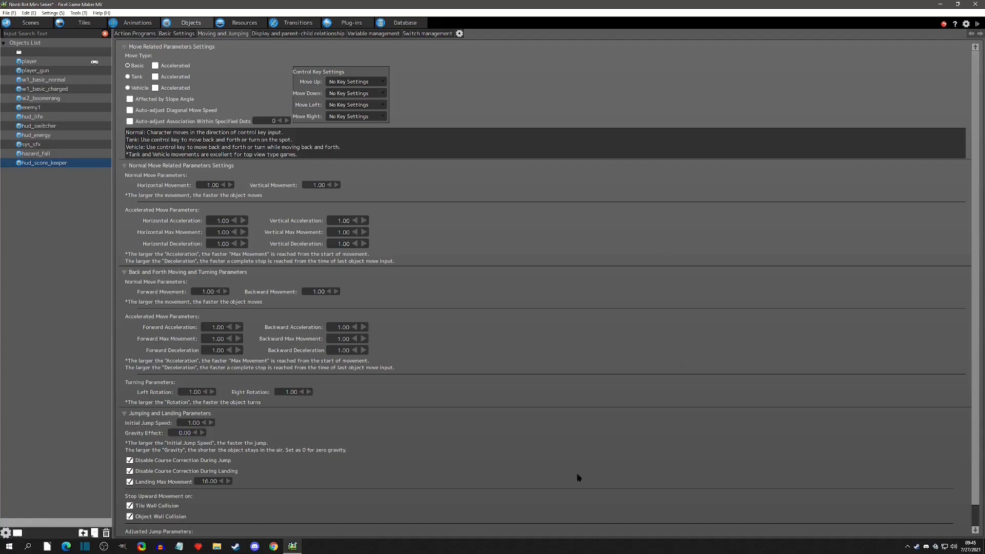
Add a Show Text runtime action to Actions001 in the object's action program.
click(146, 34)
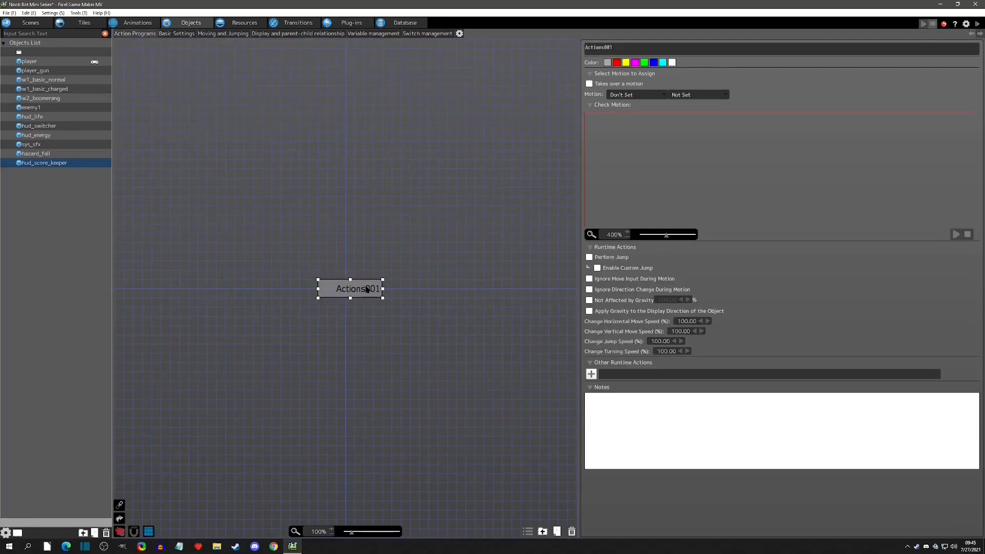
middle_drag(429, 292, 413, 202)
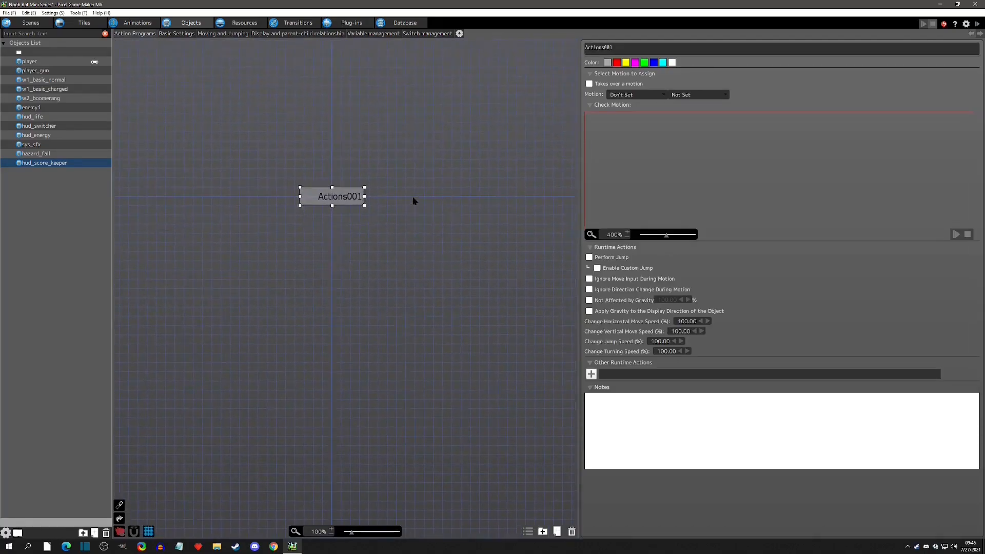
drag(581, 281, 666, 308)
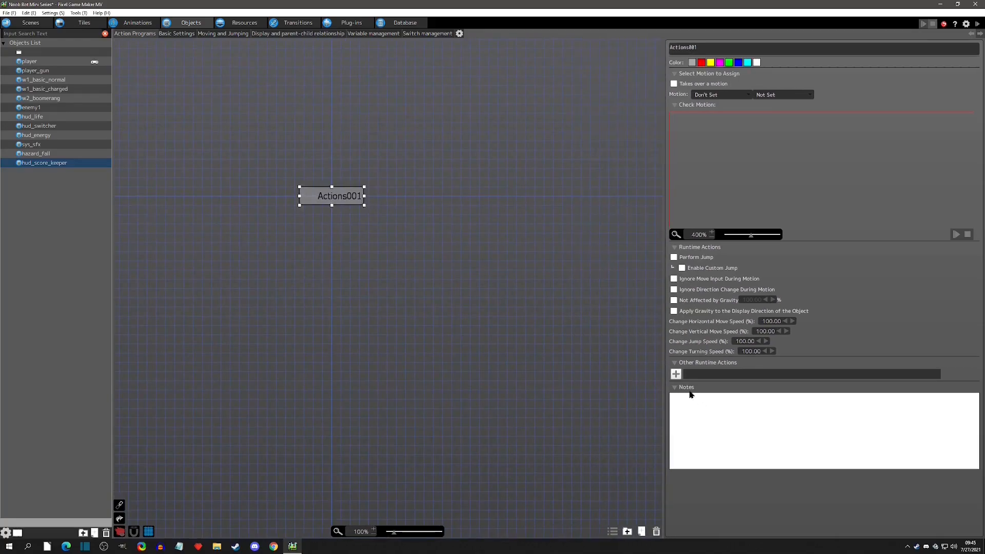
click(675, 374)
click(222, 108)
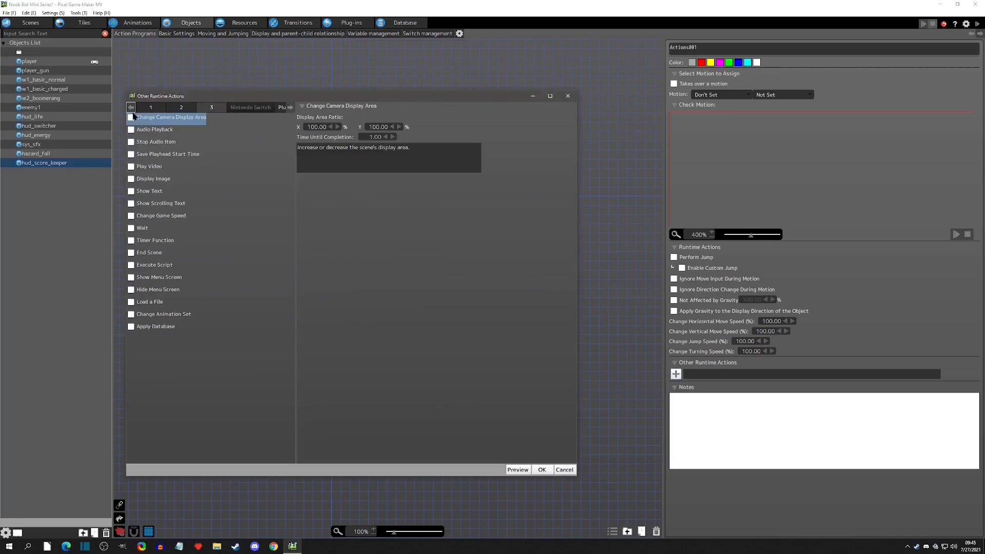
click(131, 192)
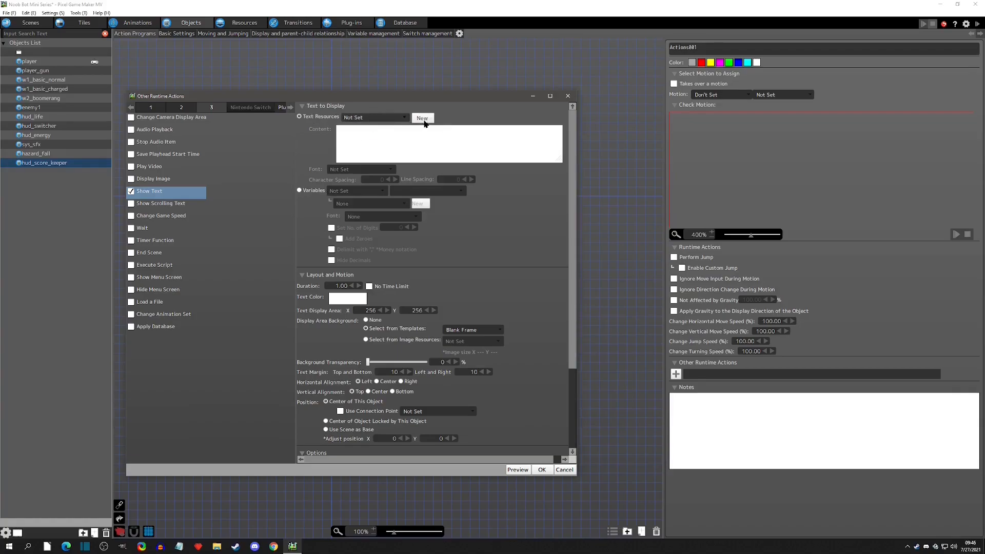
Register a new text resource reading Score: with font8x8 and character spacing 0, and confirm the action.
click(422, 118)
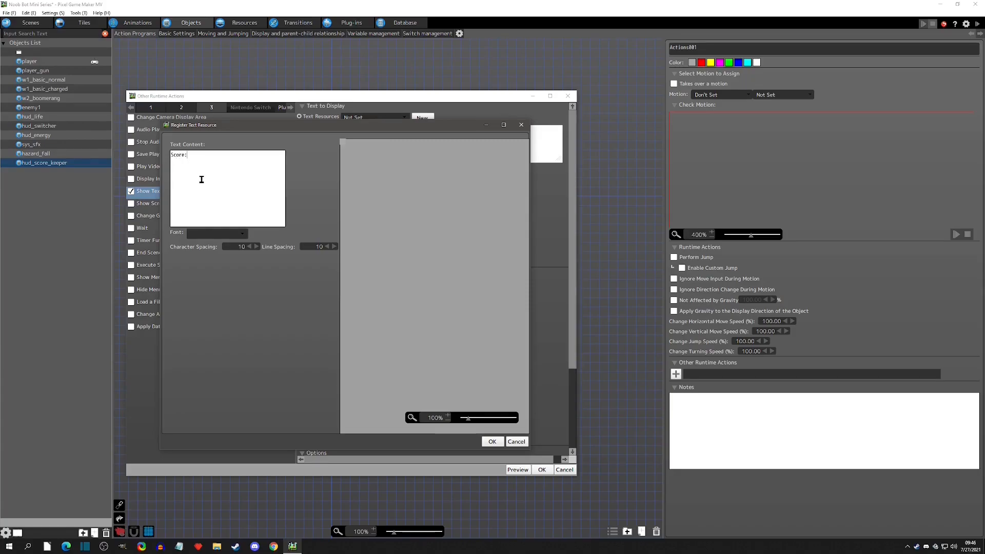
click(205, 234)
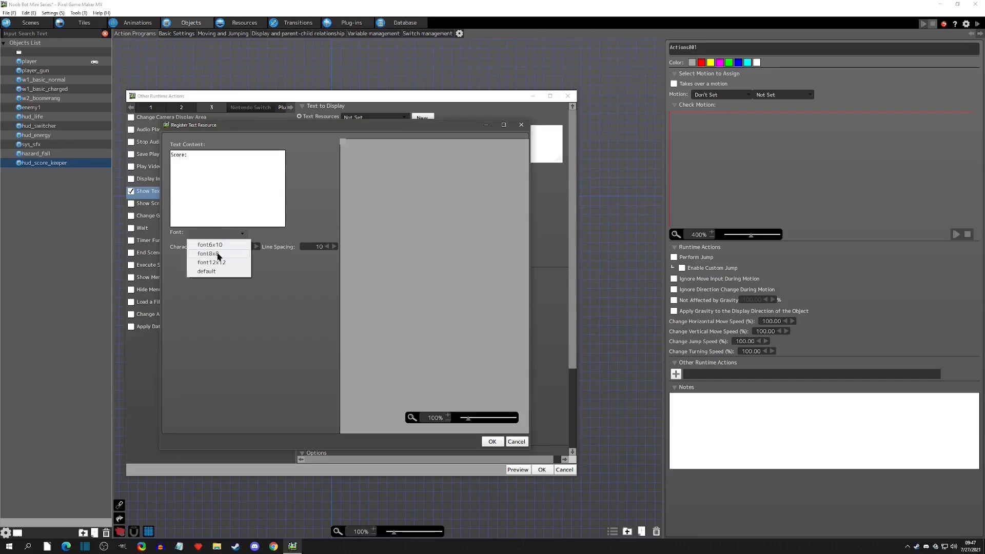
click(218, 254)
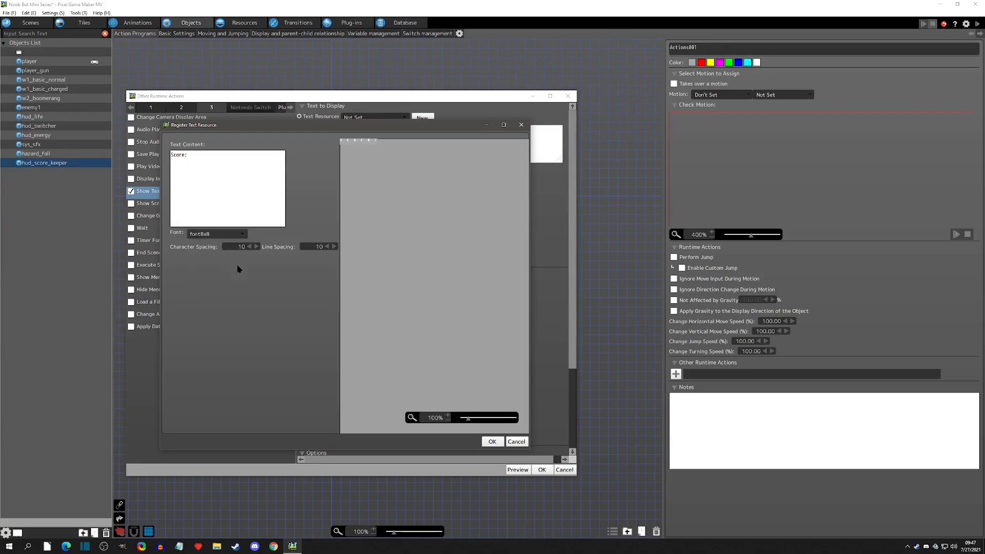
double_click(246, 250)
text(0)
key(Tab)
text(0)
scroll(343, 145, up, 6)
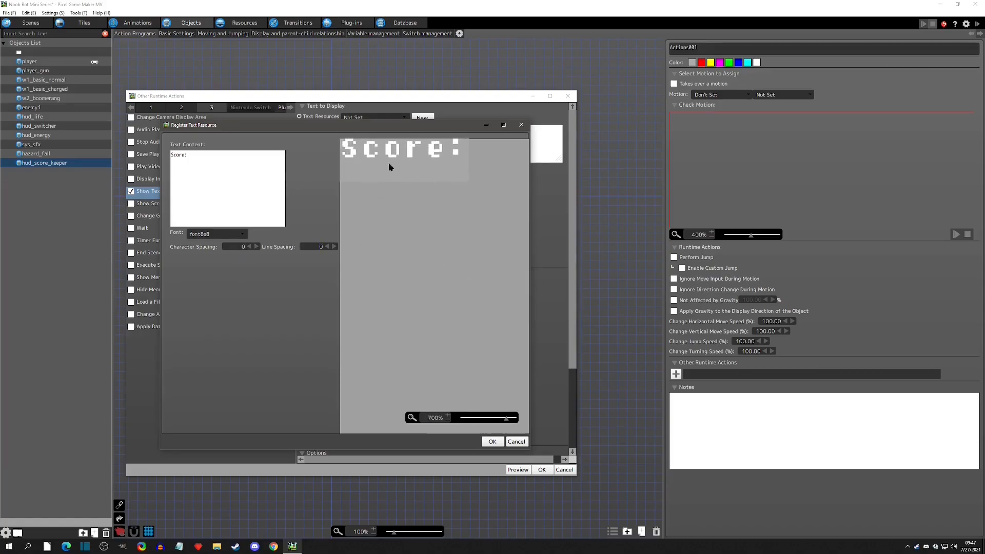
click(492, 442)
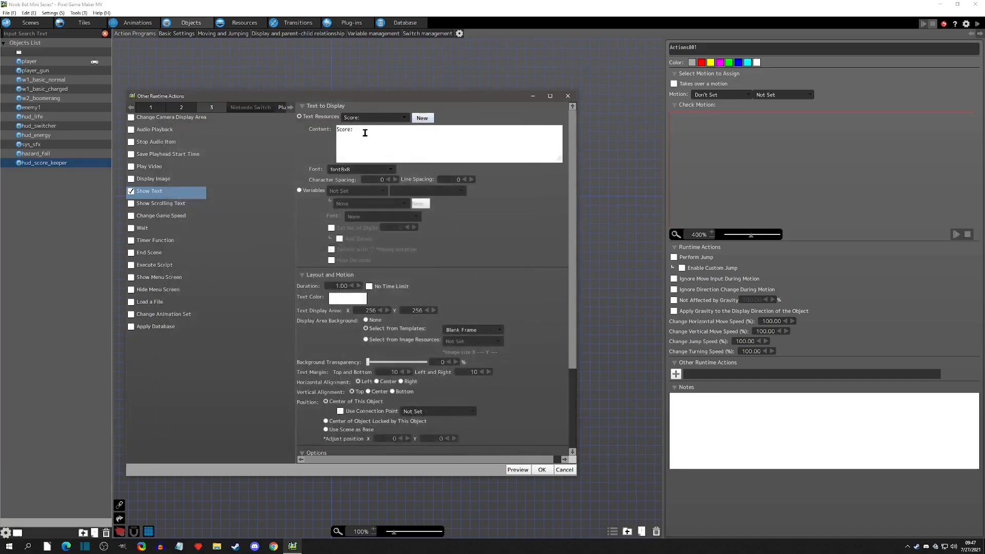
click(542, 471)
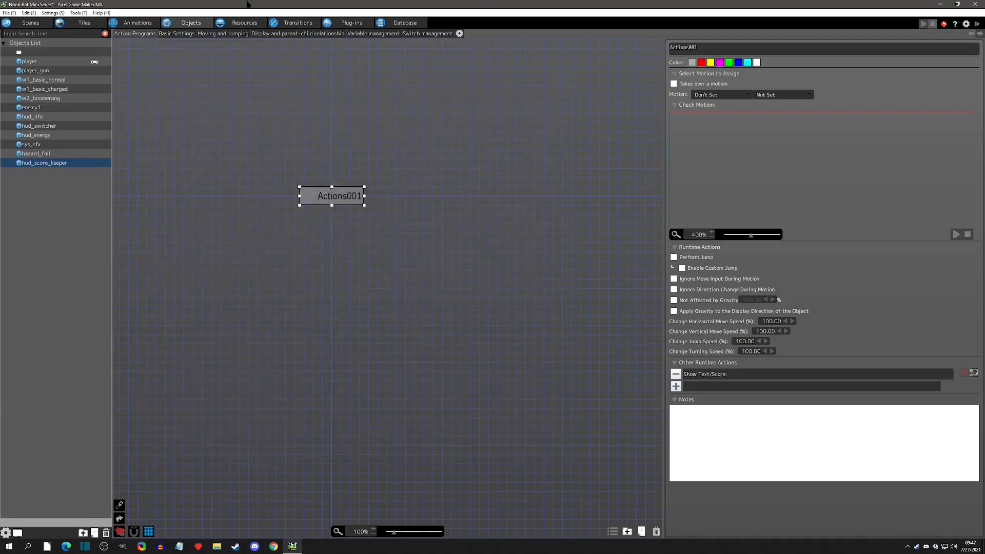
Review the Score: text resource and the Show Text action's settings.
click(245, 22)
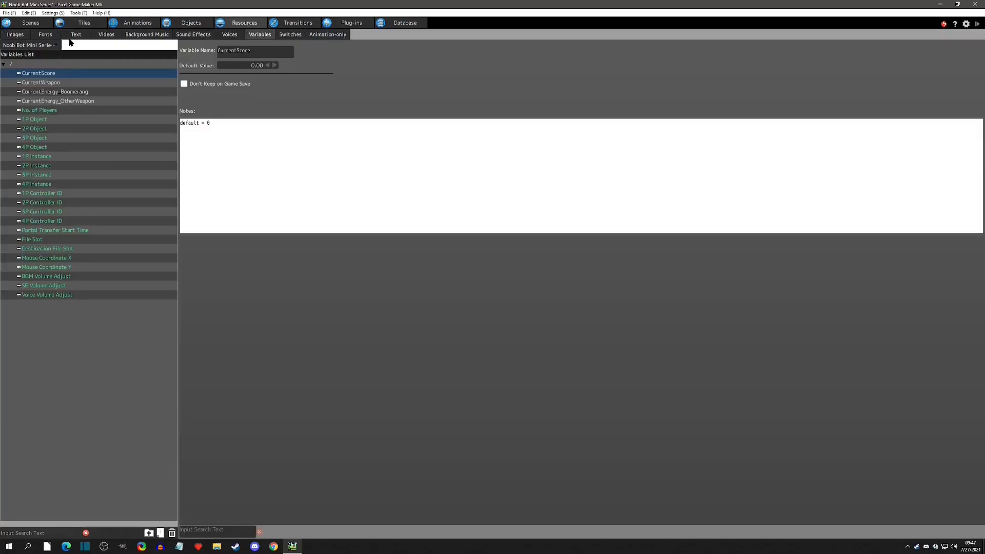
click(75, 36)
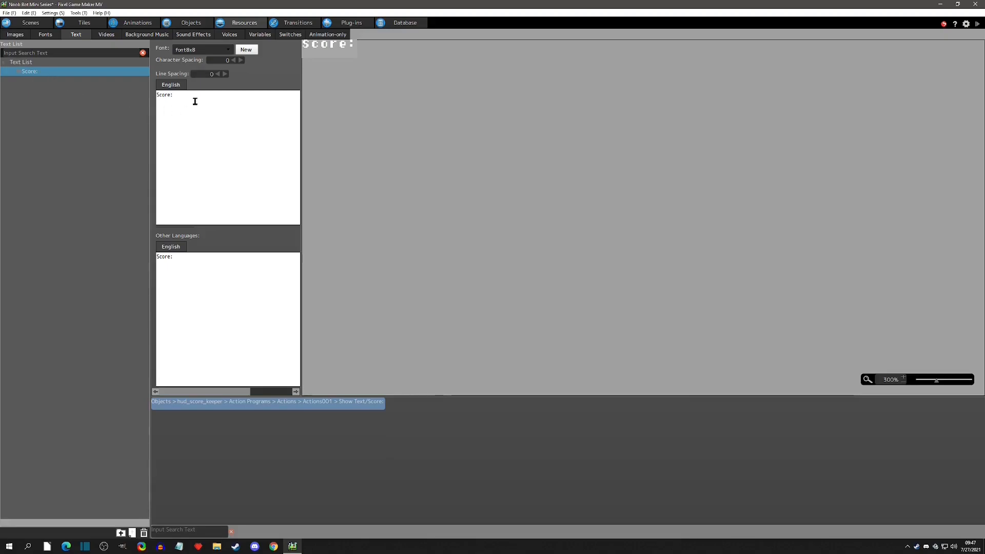
drag(194, 103, 119, 101)
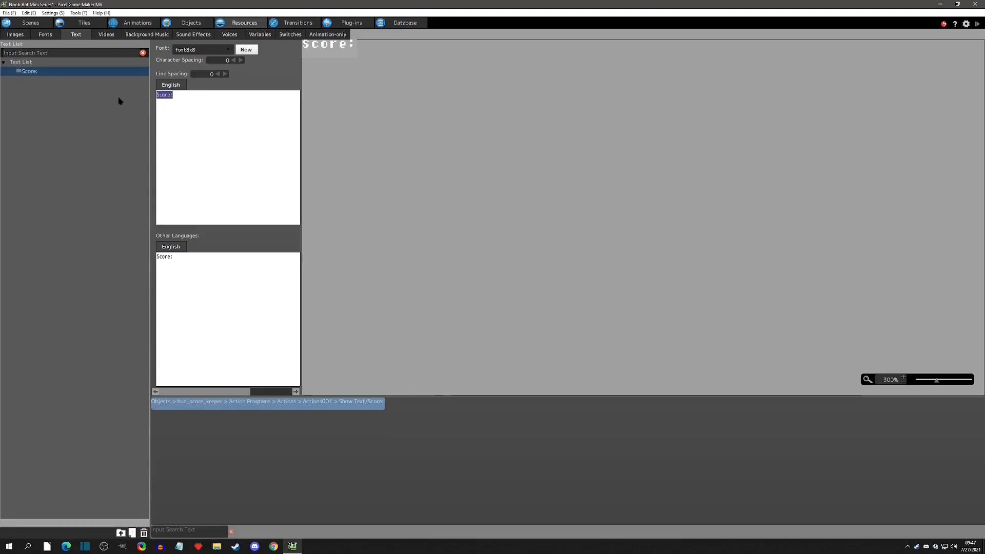
click(40, 91)
click(34, 74)
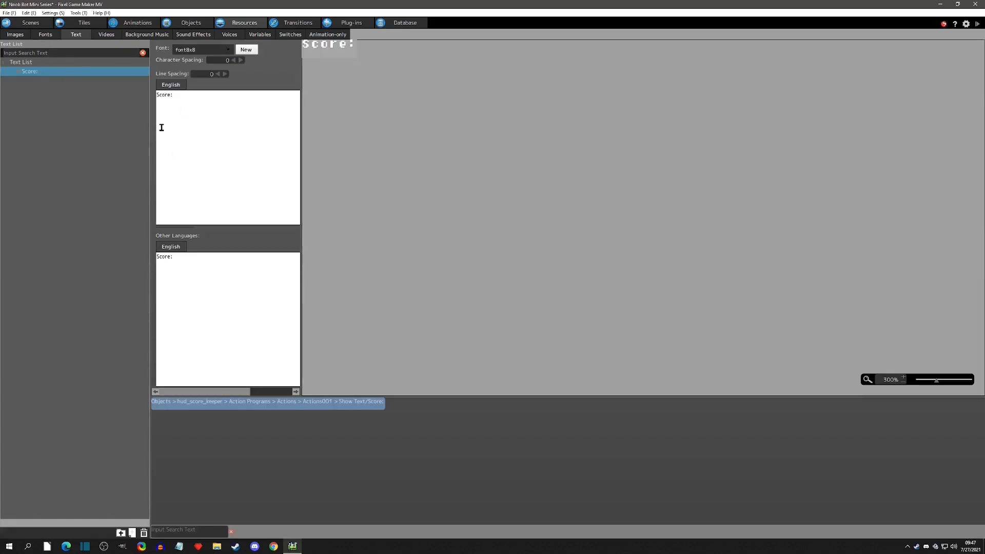
click(191, 22)
double_click(705, 373)
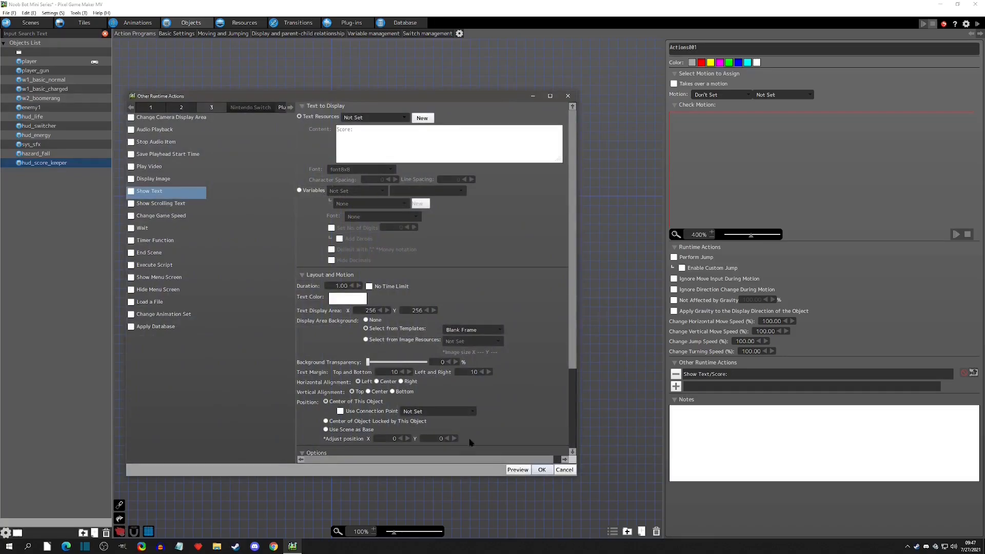
click(564, 469)
Reopen the Show Text action and enable No Time Limit.
click(245, 24)
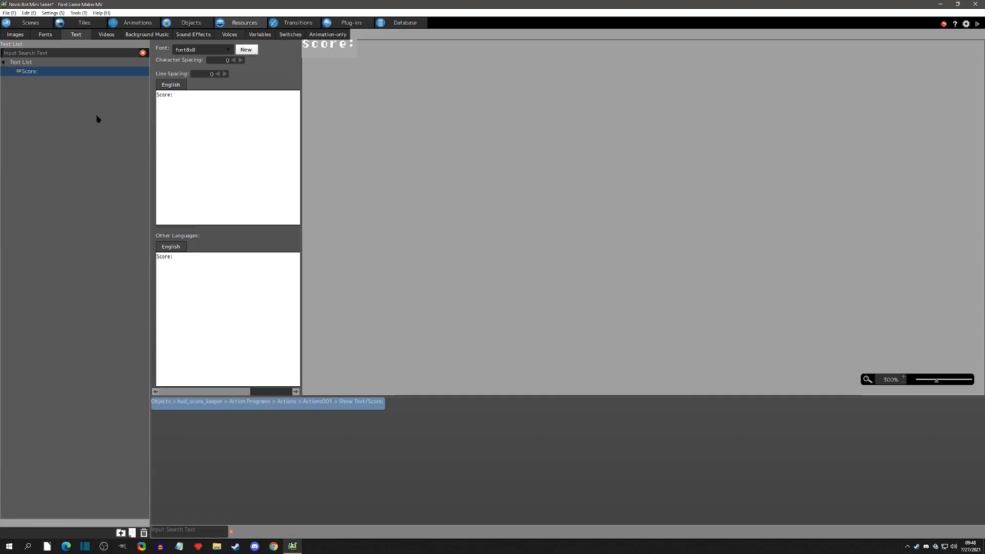
click(189, 24)
double_click(720, 374)
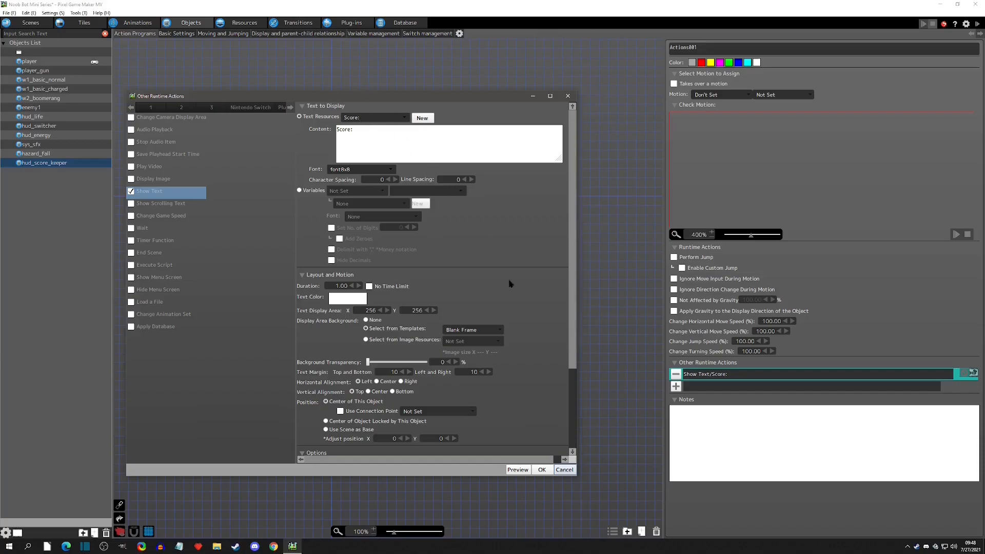
scroll(506, 280, down, 3)
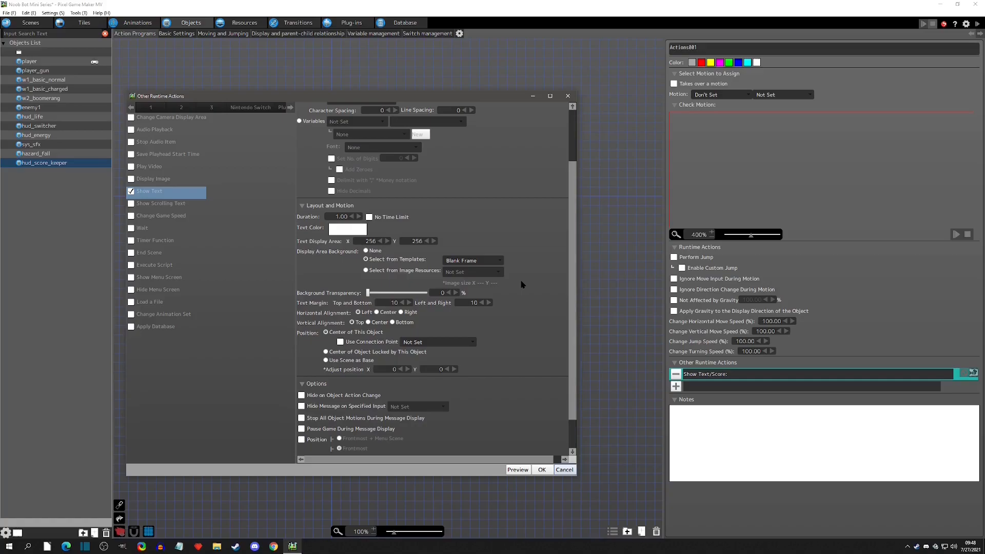
click(369, 217)
scroll(494, 226, up, 3)
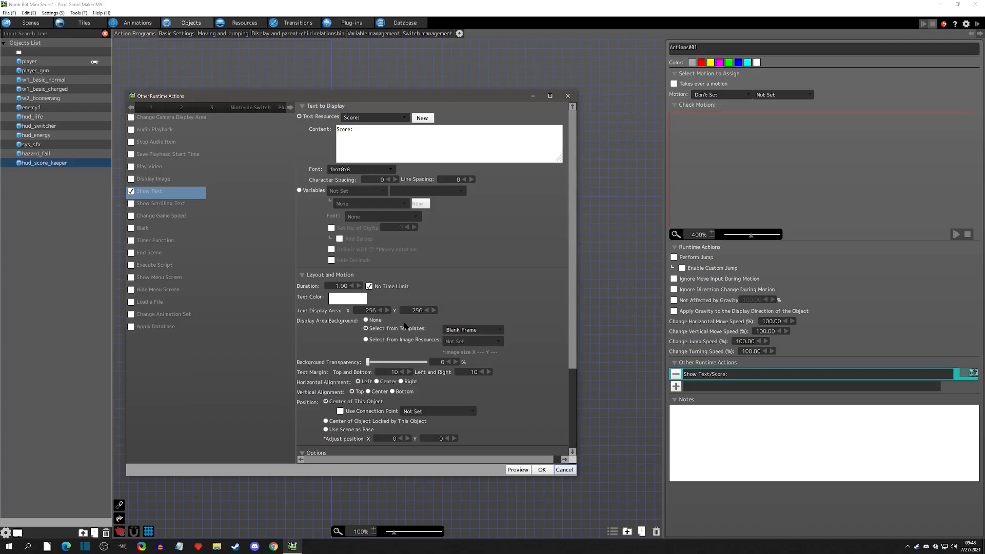
Set the text display area to 100 by 100.
double_click(371, 311)
text(0)
key(Tab)
text(18)
click(378, 311)
text(32020)
key(Tab)
text(180)
key(shift+Tab)
text(0)
key(Tab)
text(1)
Try template and image-resource backgrounds for the text display area, then set the background to None.
click(477, 331)
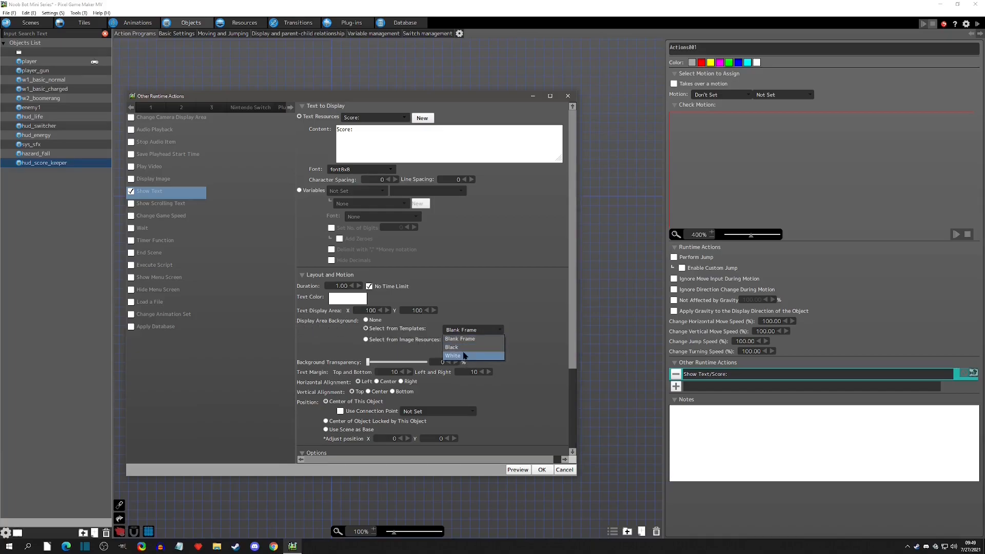
click(469, 339)
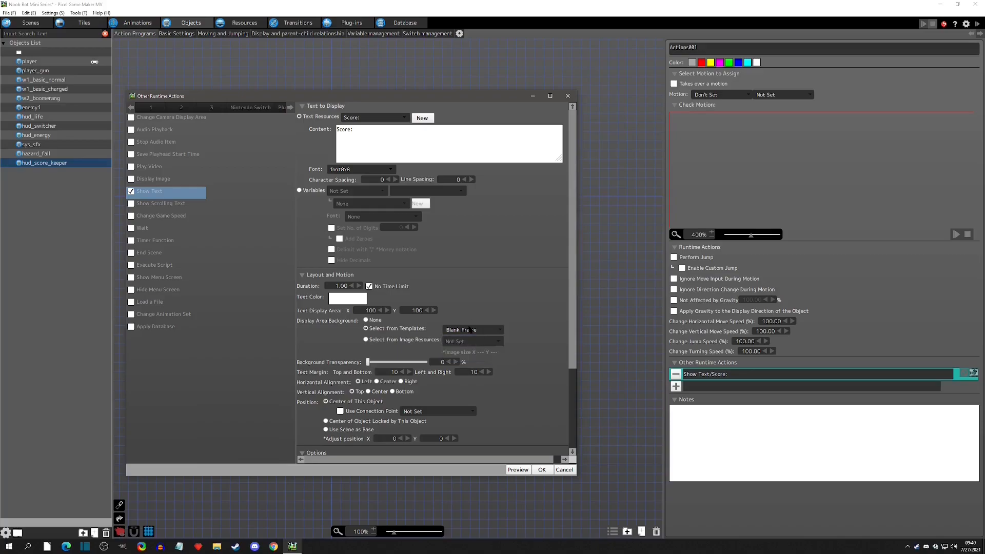
click(404, 340)
click(473, 345)
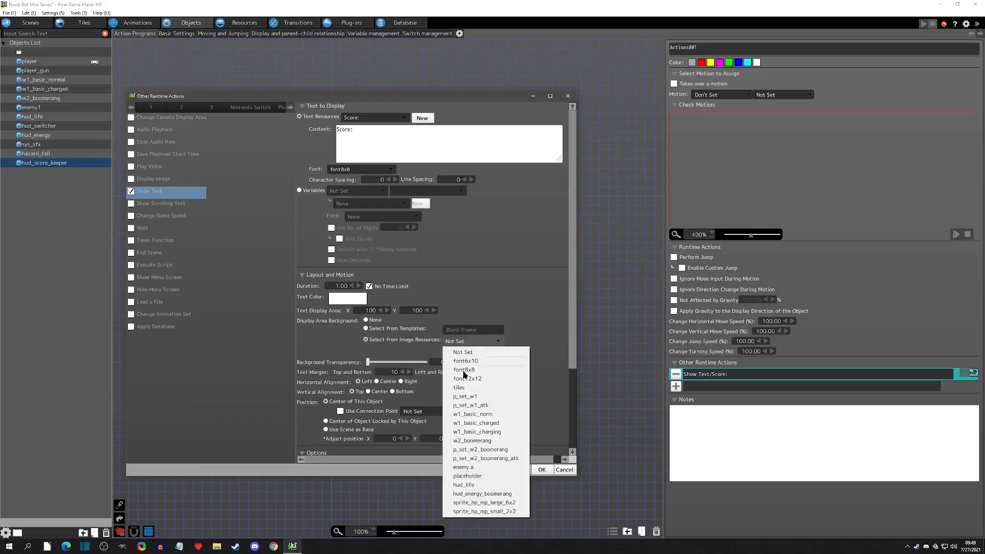
click(530, 345)
click(486, 343)
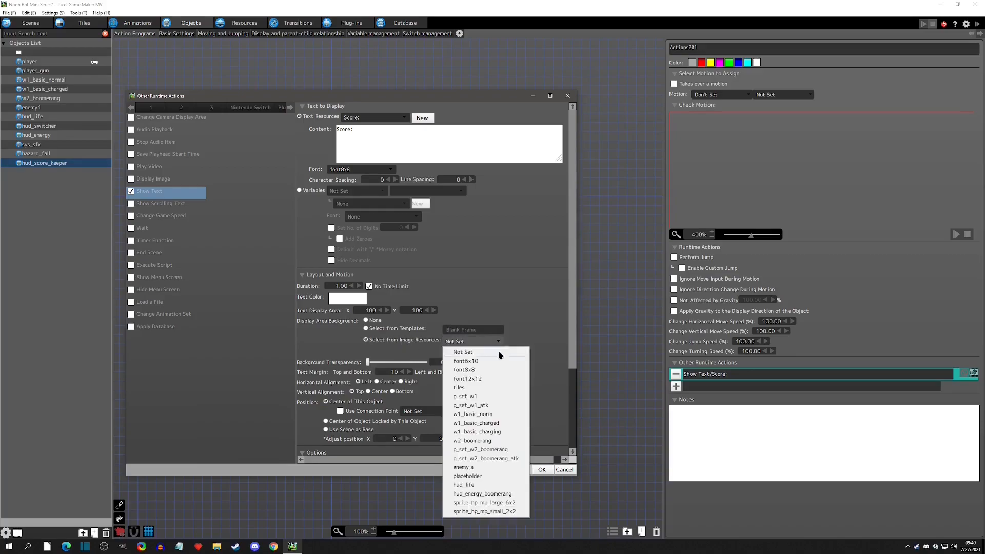
click(479, 405)
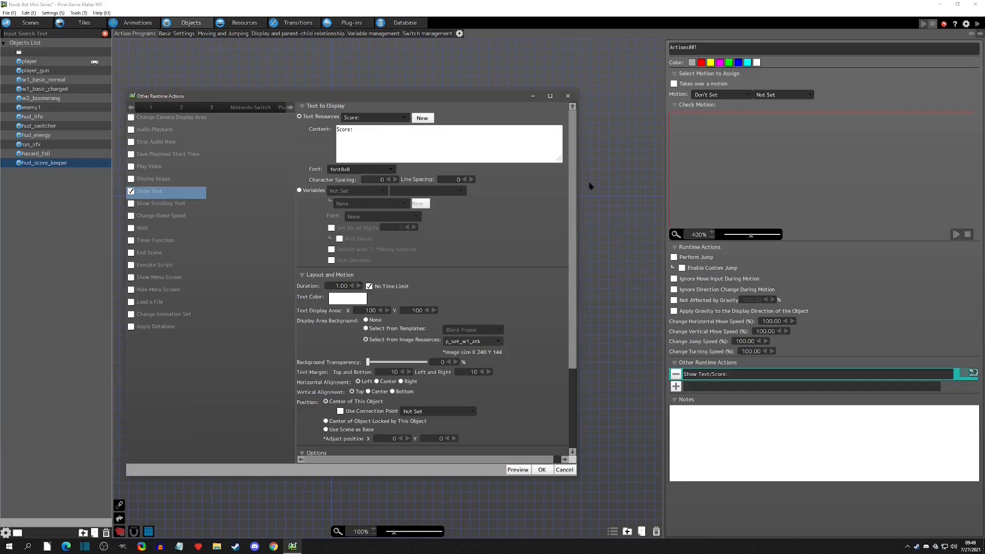
click(461, 342)
click(465, 348)
click(365, 320)
Set the top-bottom and left-right text margins to 0 and center the text horizontally and vertically.
scroll(540, 339, down, 2)
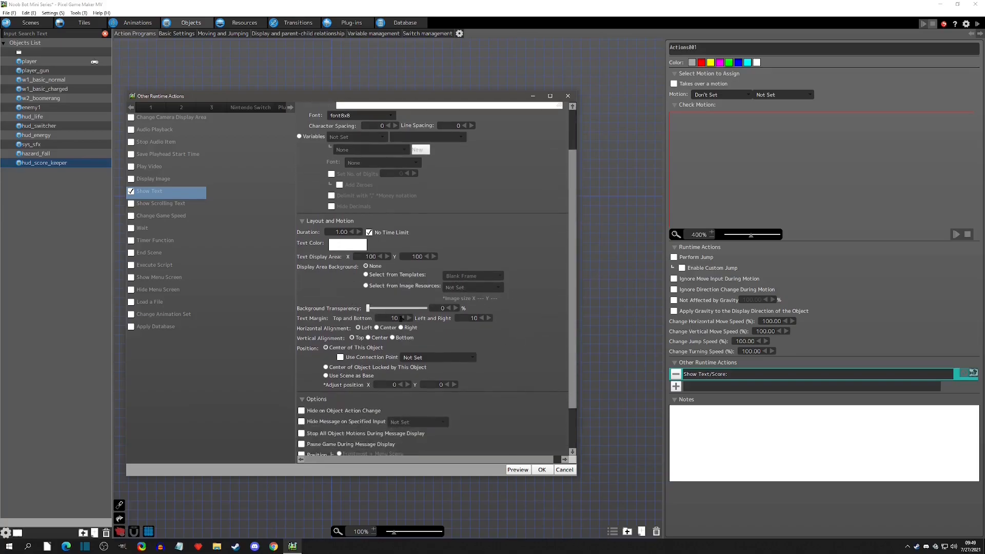
double_click(384, 321)
text(0)
key(Tab)
text(0)
click(377, 328)
click(368, 337)
Position the text using the scene as base, enable Hide on Object Action Change, and confirm the action.
click(326, 376)
click(326, 348)
scroll(504, 375, down, 3)
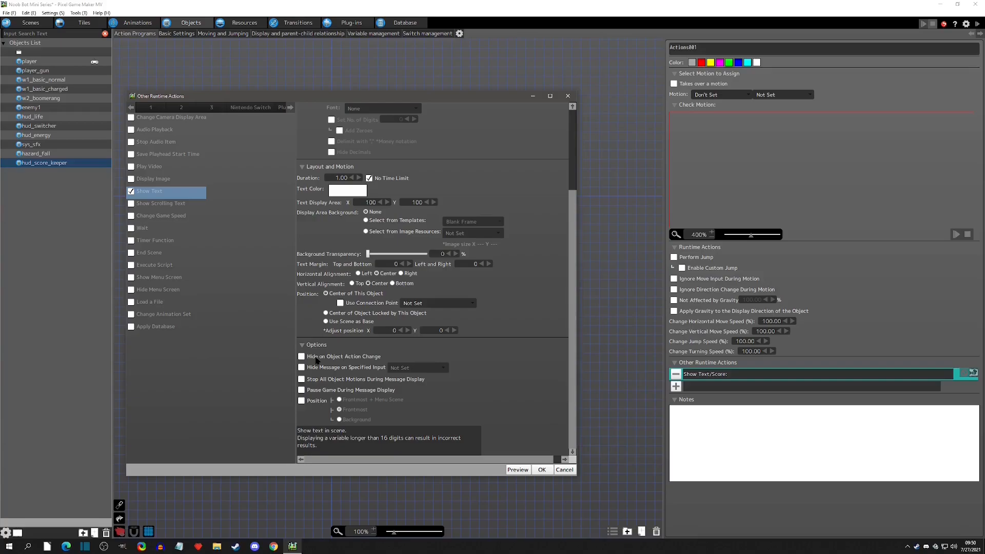
click(320, 358)
click(537, 471)
Duplicate the Actions001 state and link the copy after it.
click(349, 197)
key(ctrl+c)
key(ctrl+v)
click(418, 201)
click(337, 201)
right_click(338, 201)
click(363, 214)
click(414, 198)
drag(416, 201, 419, 203)
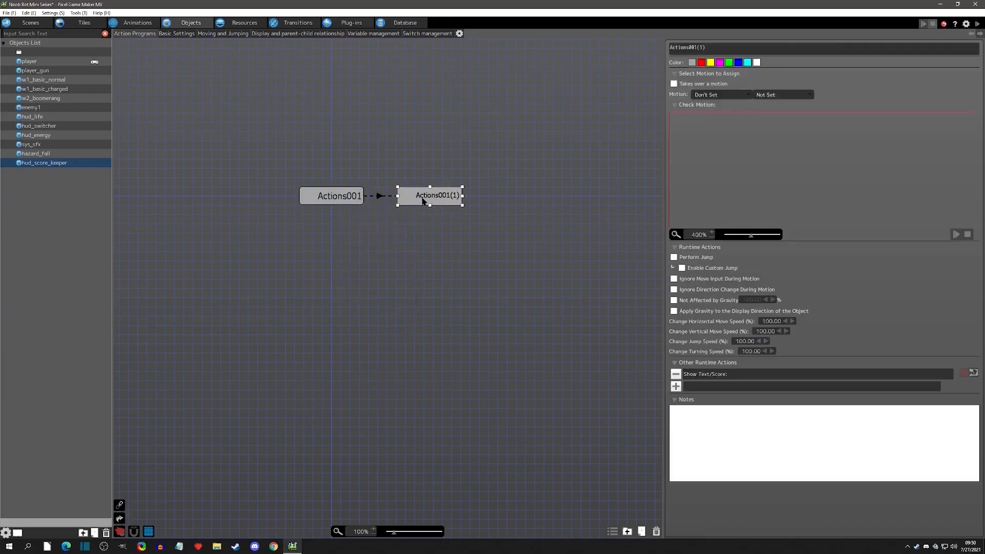
Remove the Show Text action from the copied Actions001(1) state.
click(379, 196)
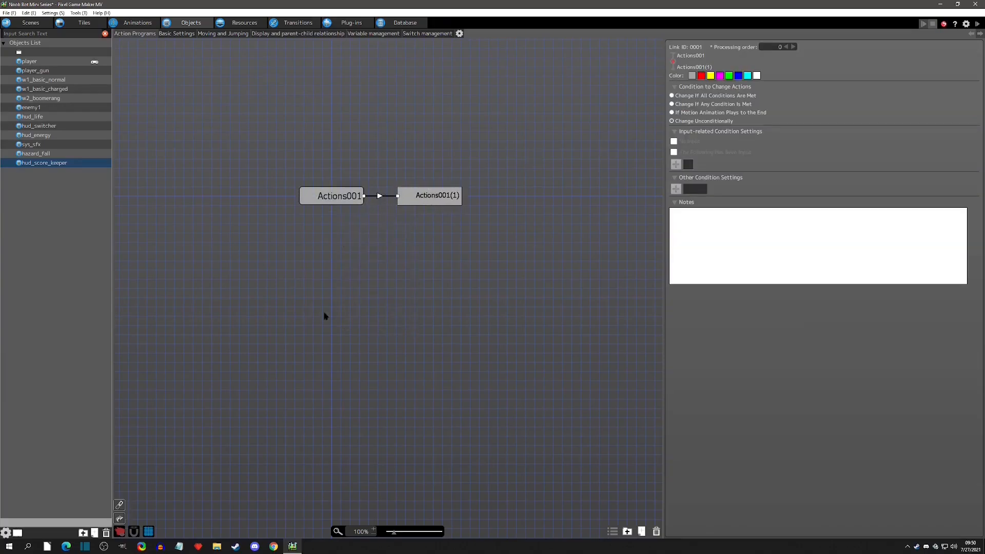
click(420, 197)
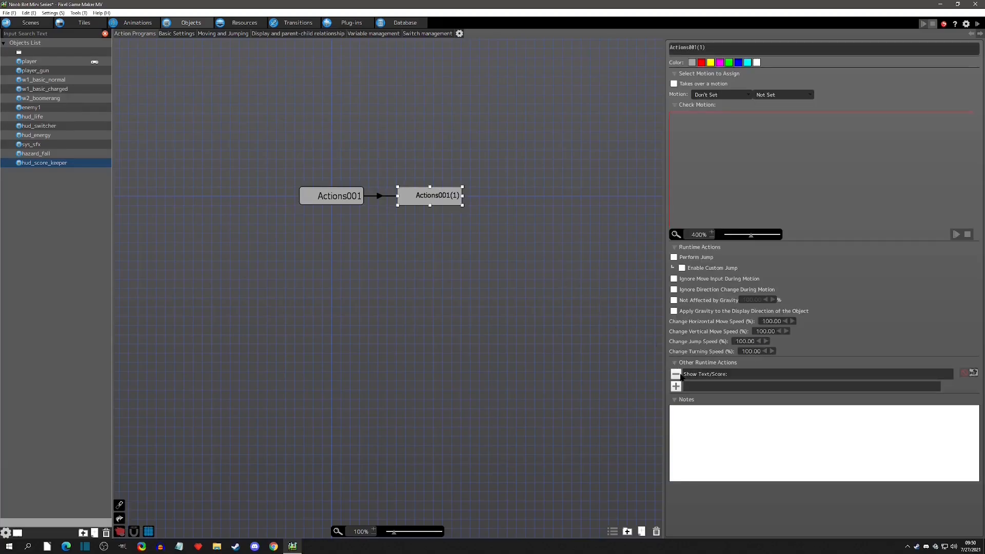
click(676, 374)
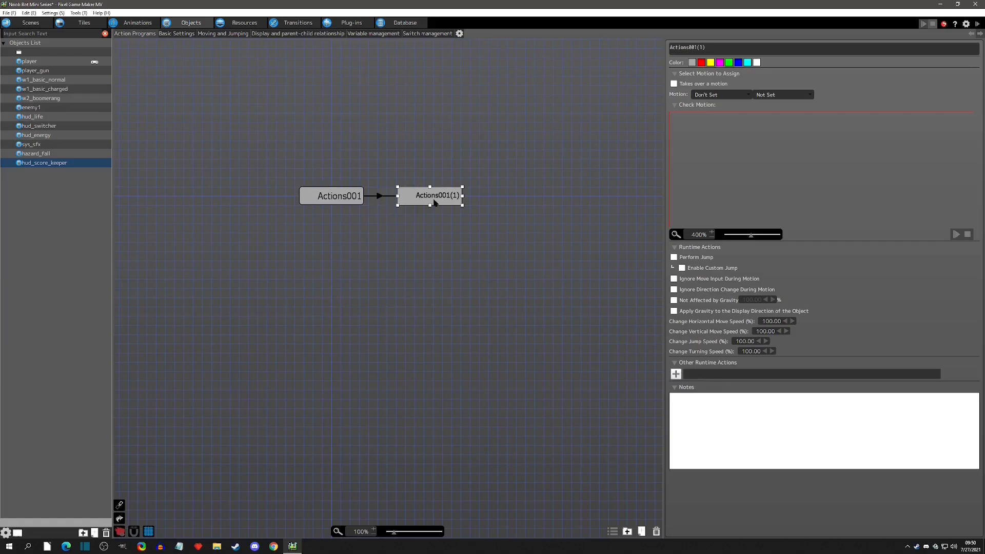
Inspect both states, their link and the Show Text action settings.
click(348, 202)
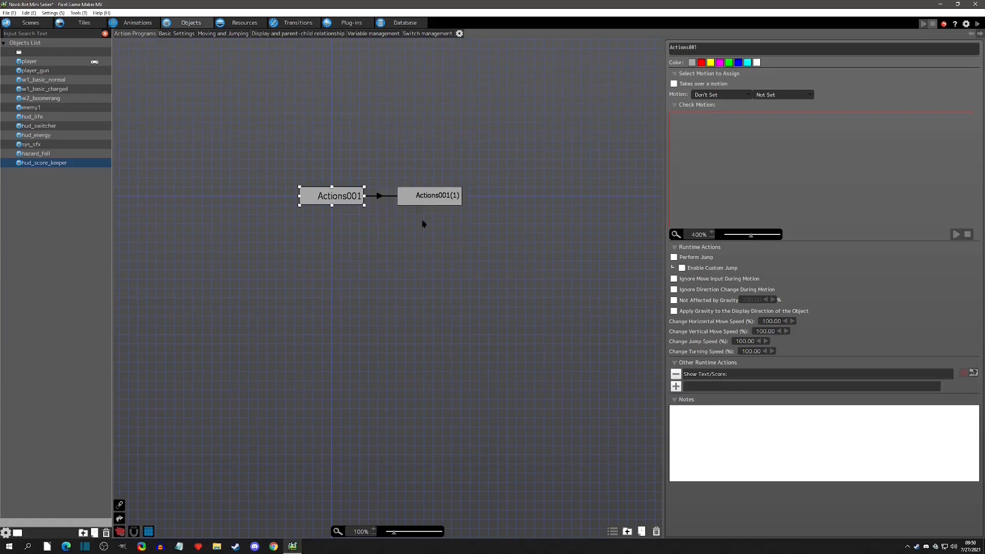
click(378, 198)
click(422, 199)
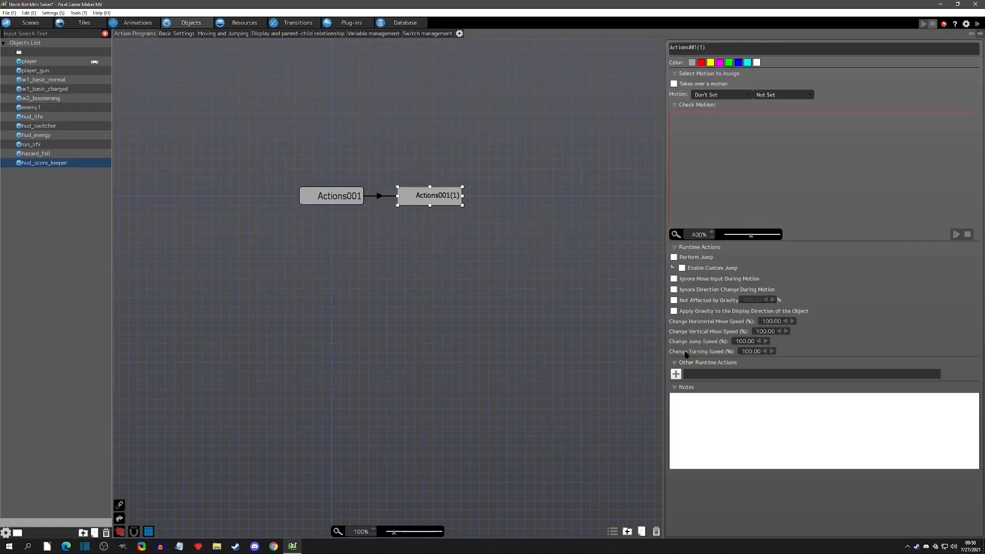
click(323, 196)
double_click(721, 376)
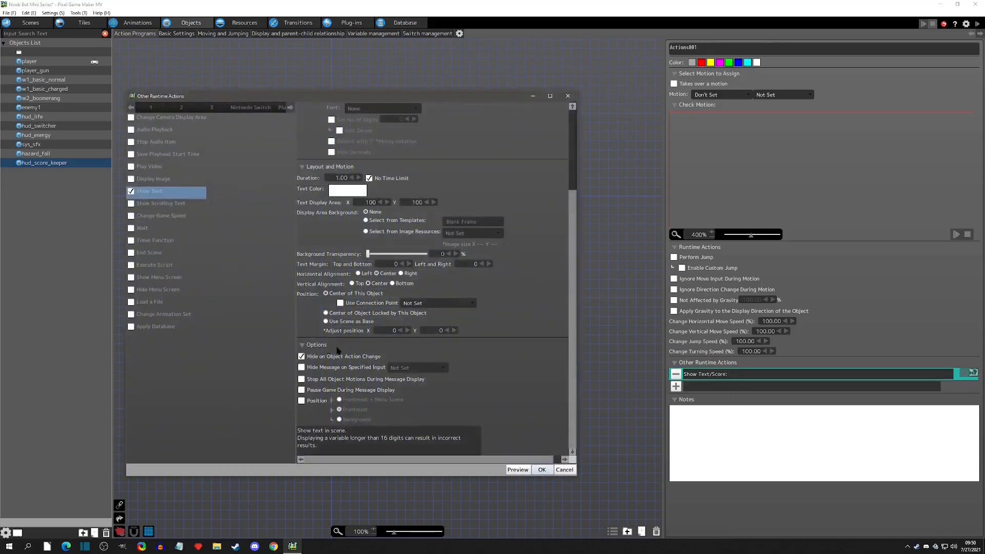
click(564, 469)
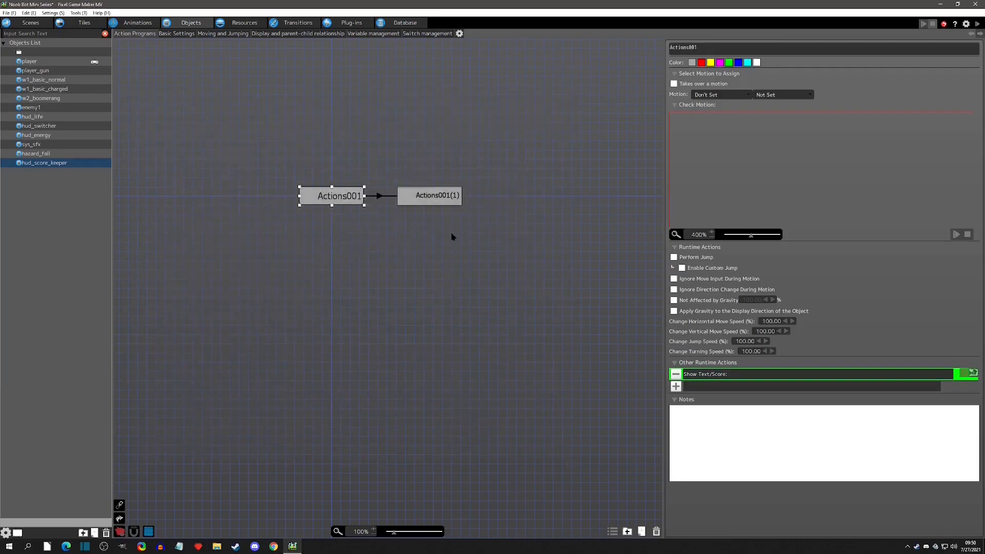
click(439, 203)
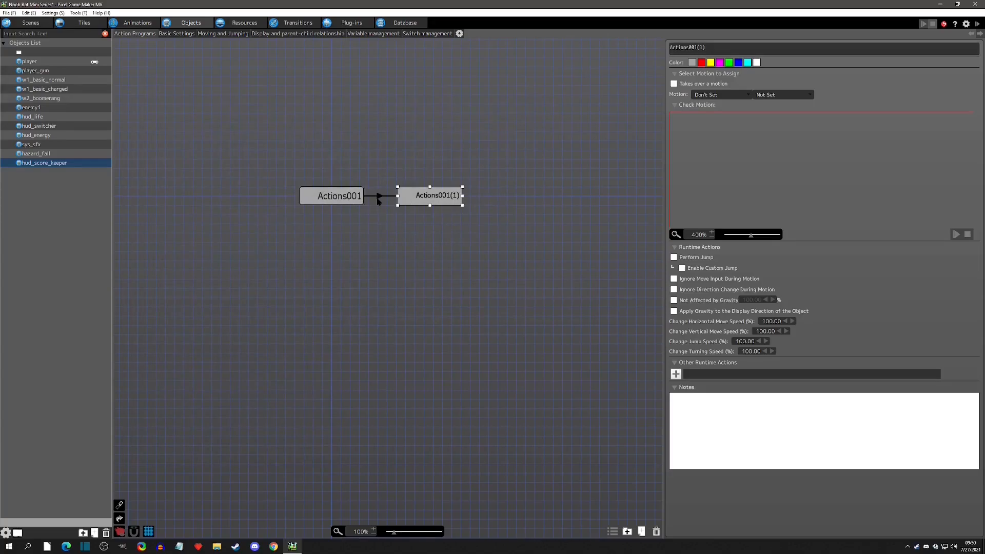
click(329, 187)
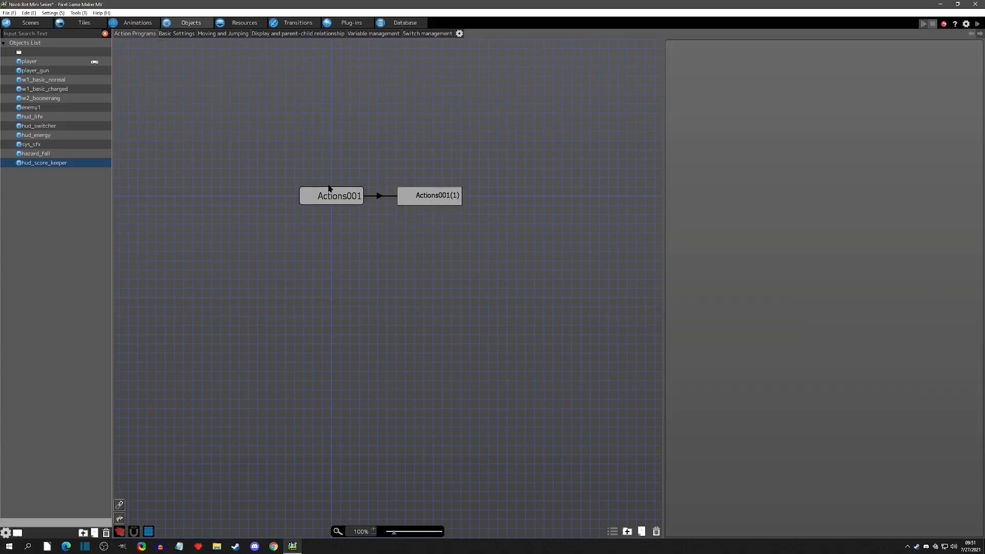
click(416, 203)
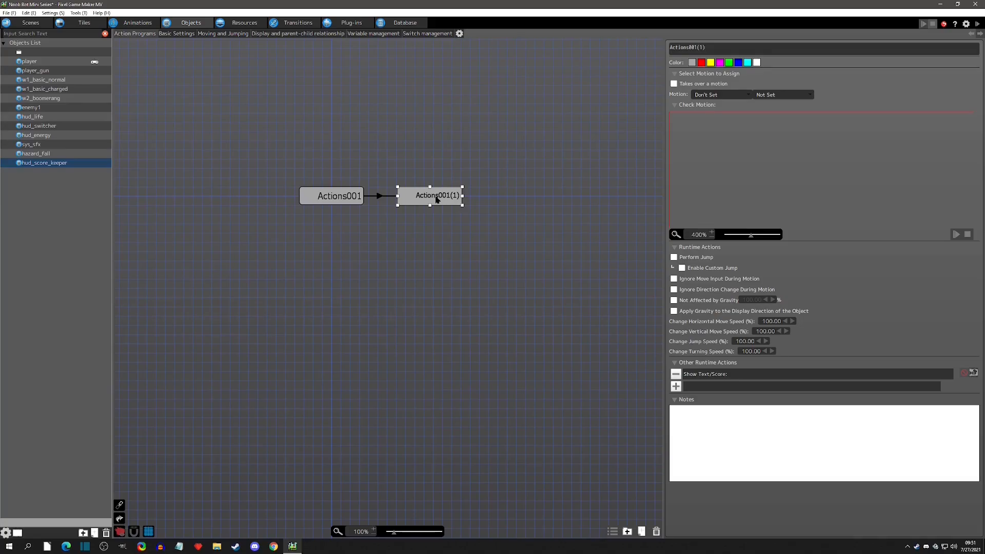
click(700, 376)
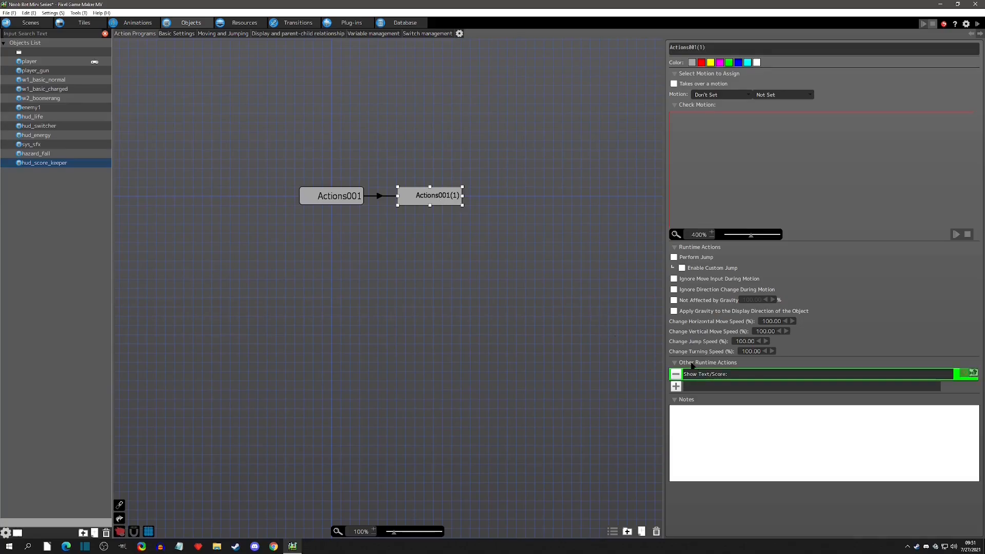
double_click(709, 375)
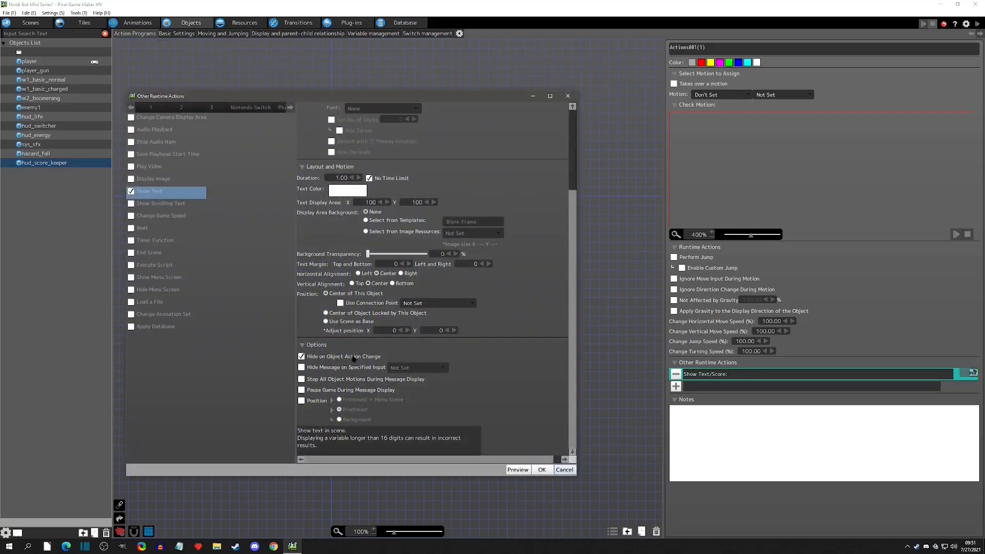
click(563, 470)
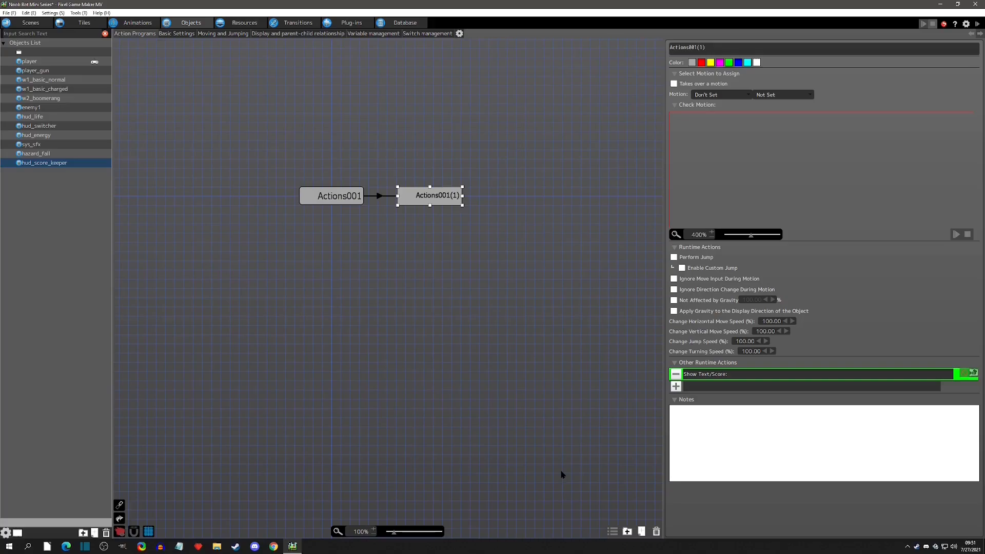
Delete the copied Actions001(1) state.
click(444, 202)
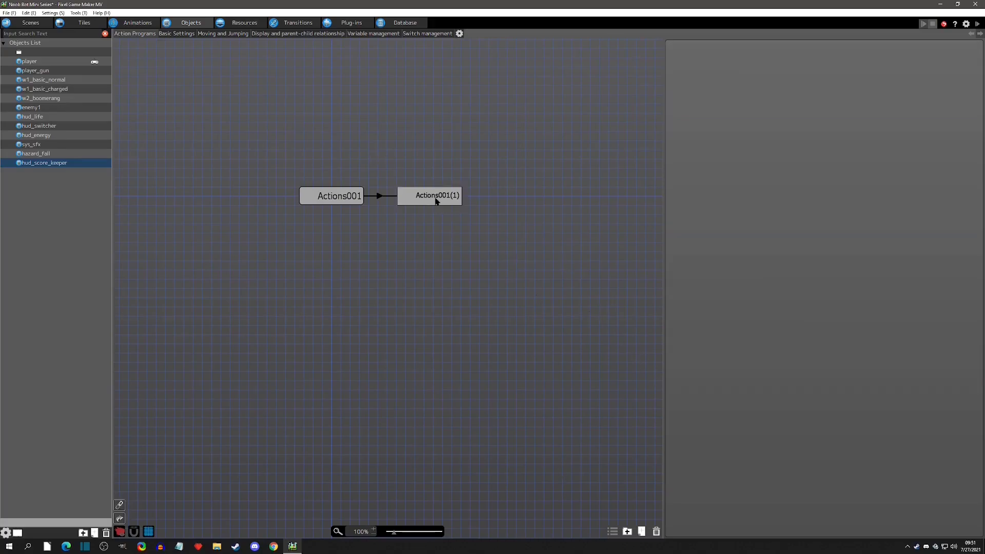
key(Delete)
click(341, 203)
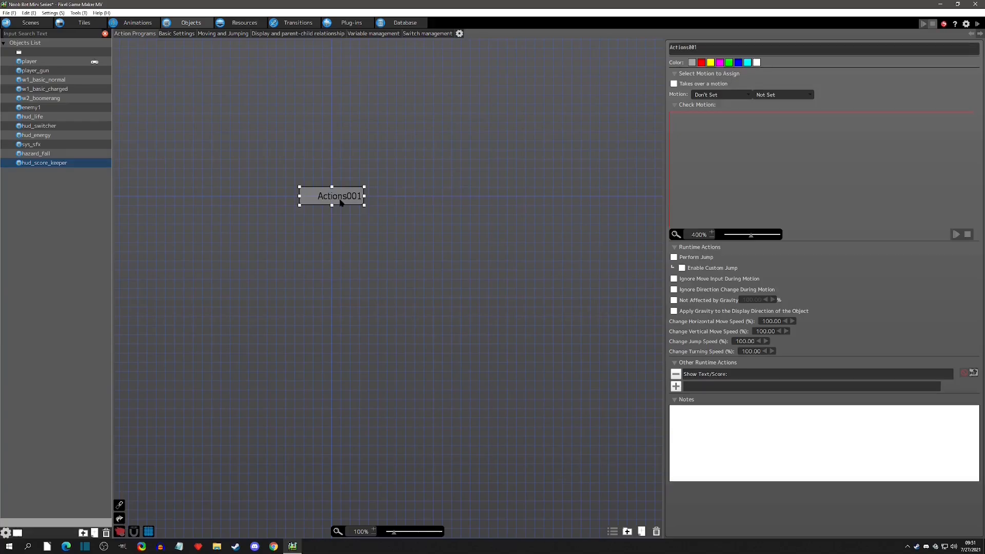
double_click(699, 376)
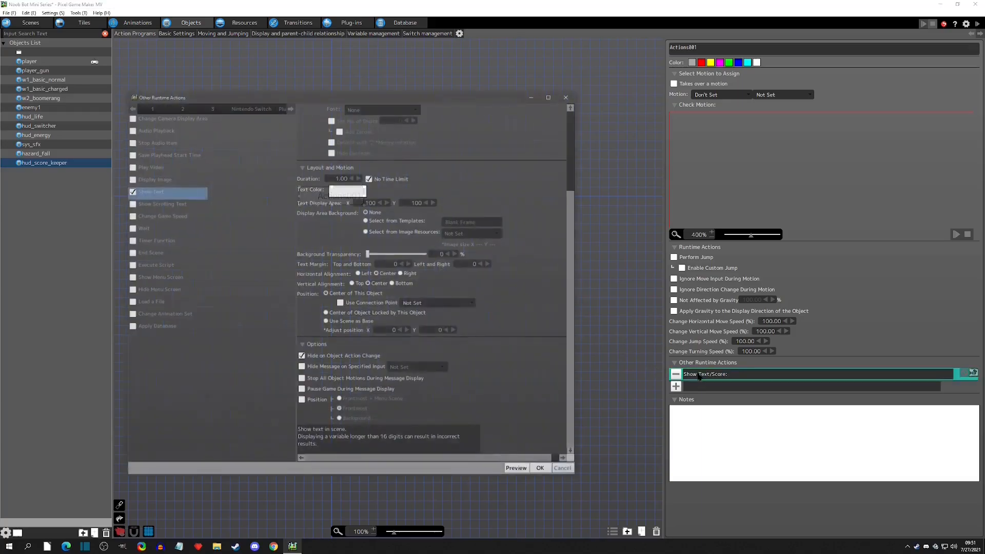
click(302, 367)
click(424, 368)
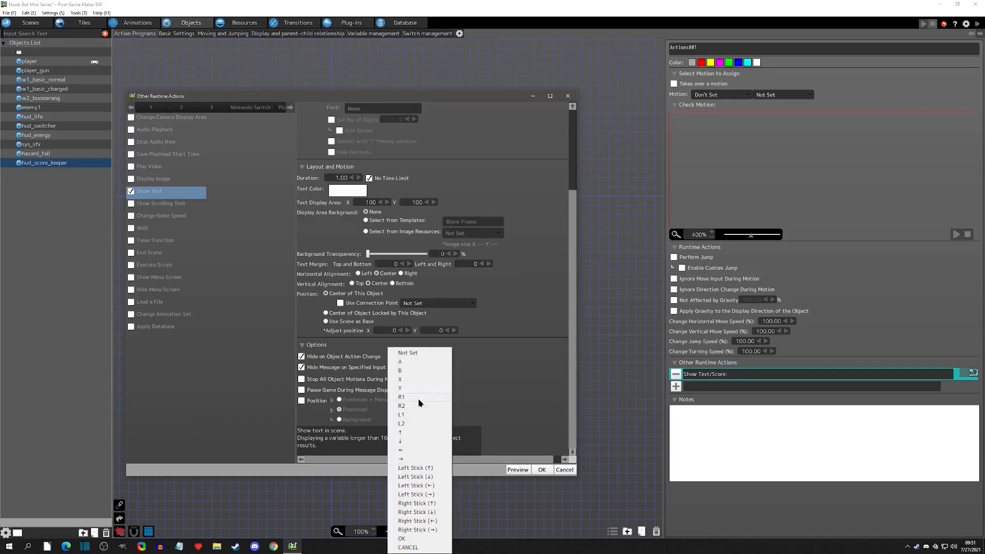
click(471, 367)
click(301, 368)
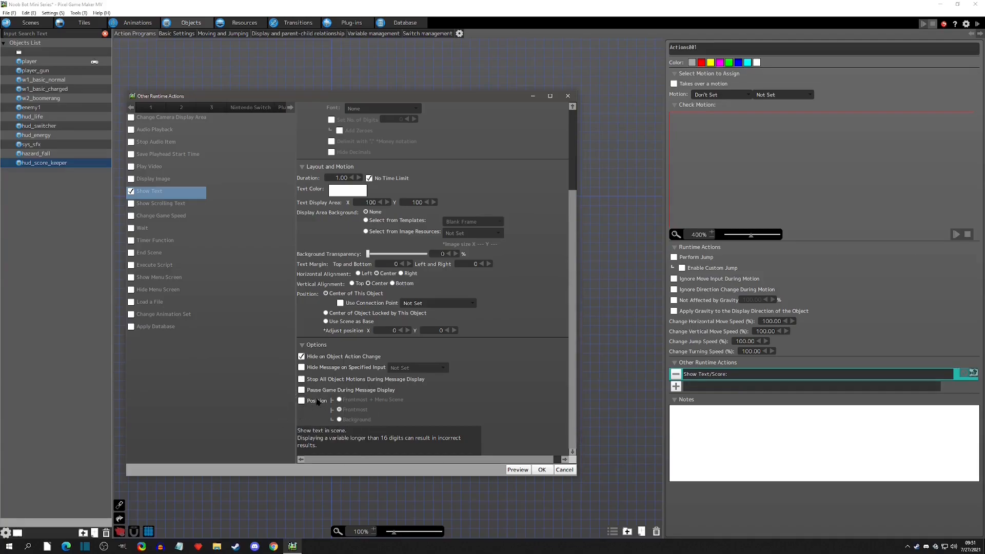
click(539, 474)
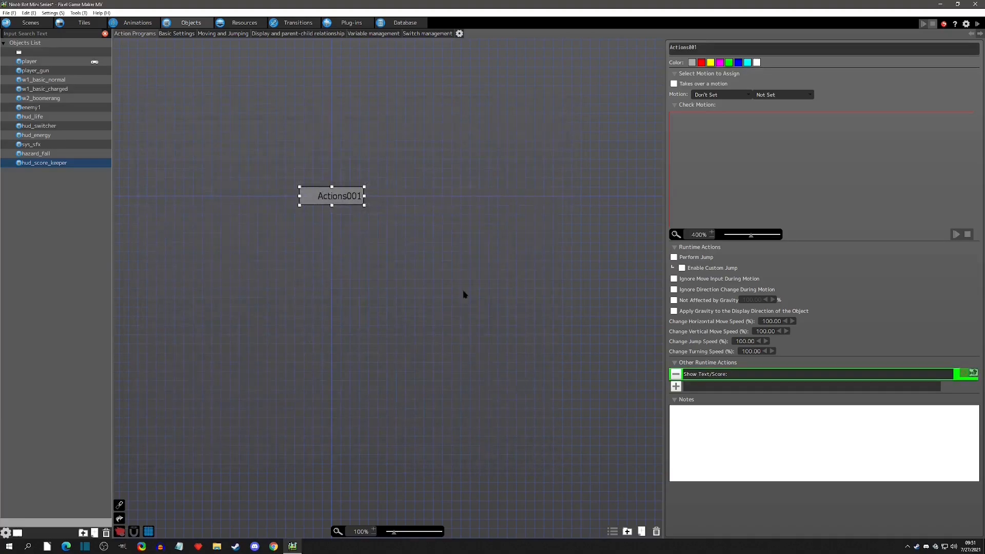
Rename the Actions001 state to show text.
text(show test)
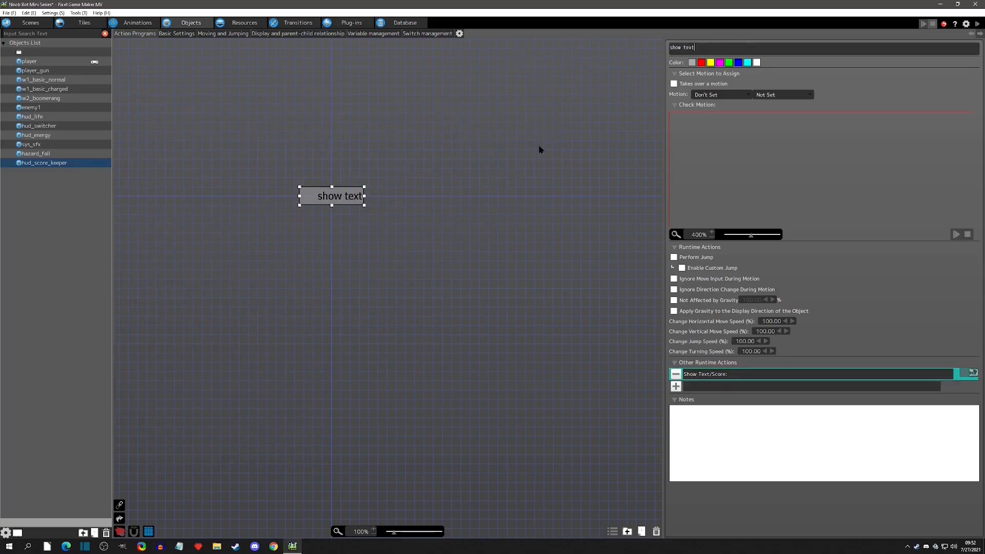
Place hud_score_keeper in the Gameplay HUD scene near the upper right, at about X 272, Y 16.
click(30, 23)
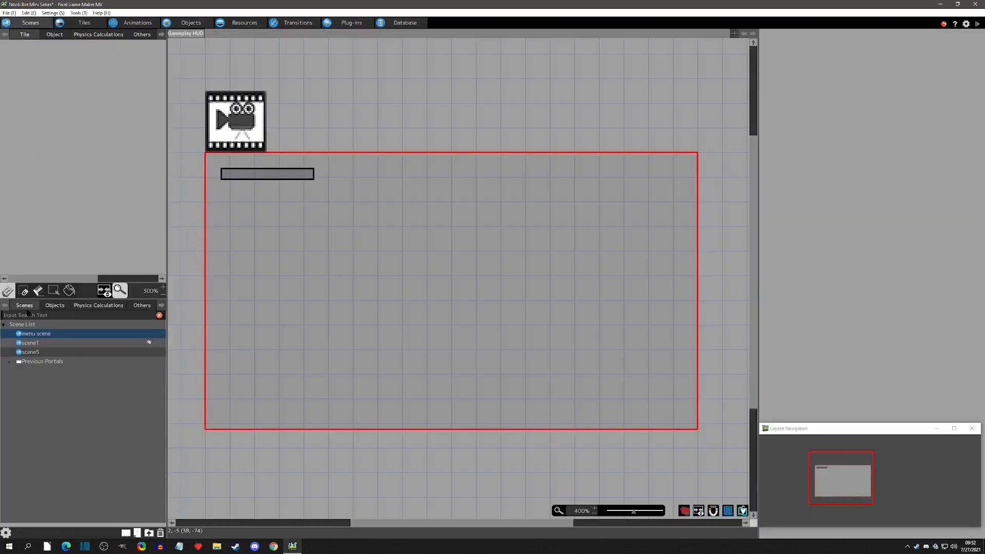
click(53, 35)
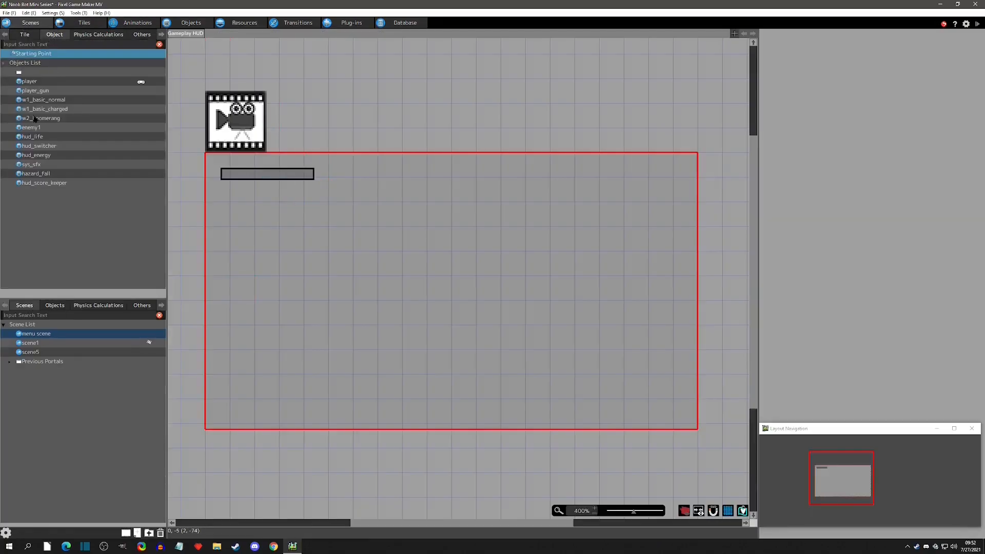
drag(44, 183, 644, 200)
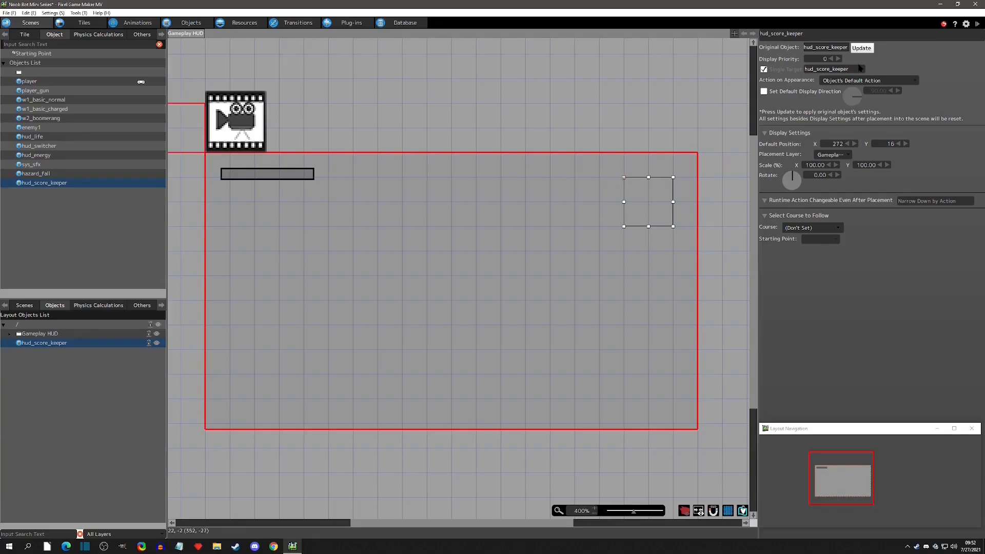
Test-play the game to check the Score: label on the HUD.
click(977, 25)
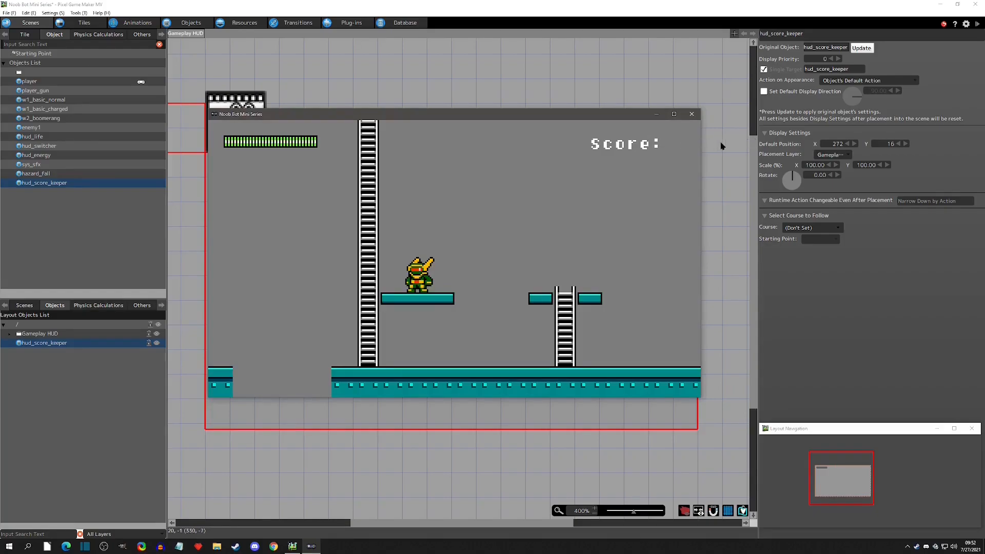
click(691, 113)
Move hud_score_keeper left to about X 224 and test-play the game again.
drag(644, 198, 580, 200)
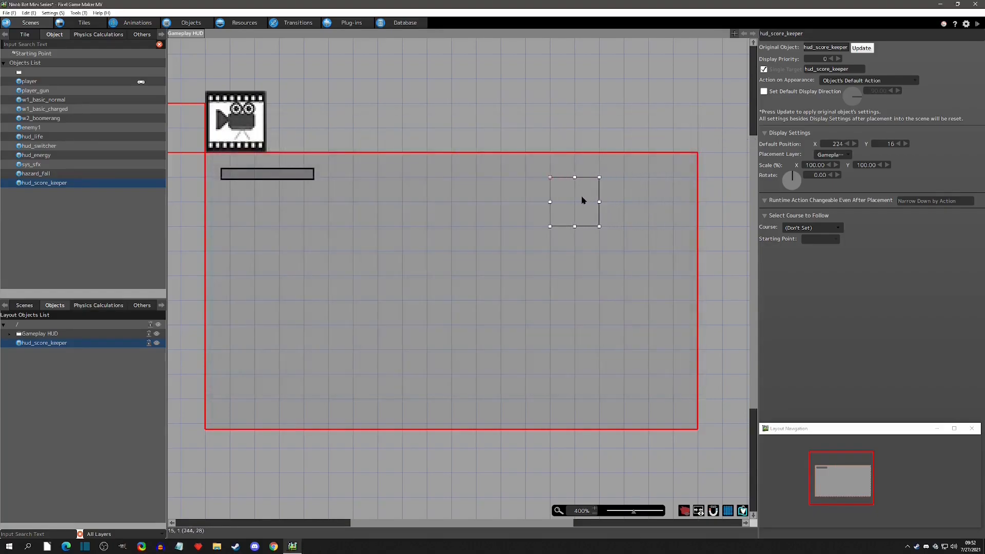
click(978, 26)
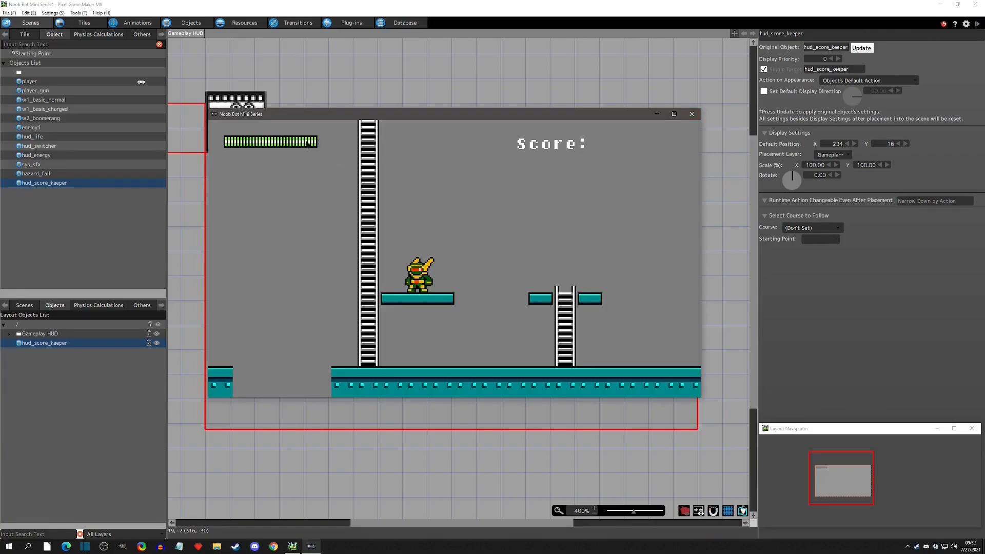
click(692, 114)
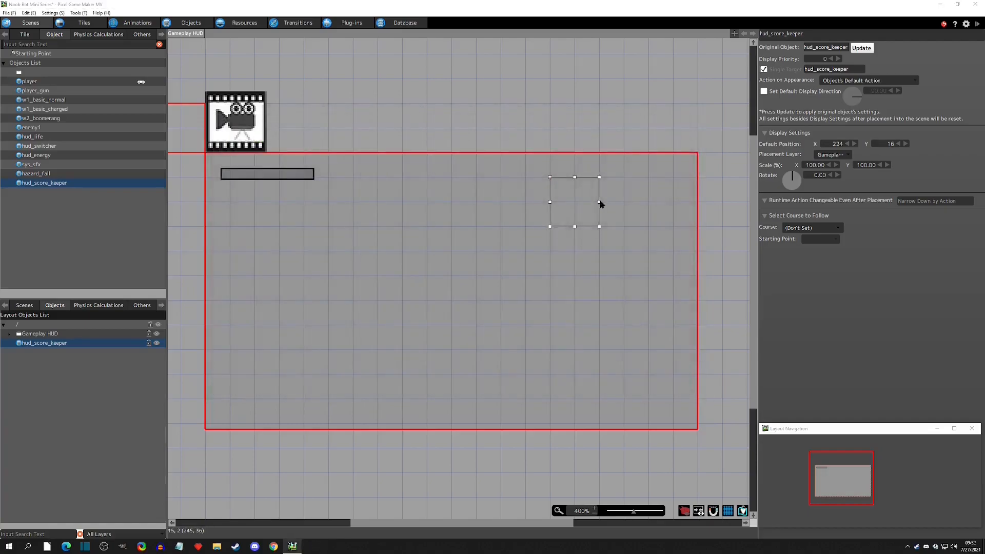
Nudge hud_score_keeper up to Y 14.
click(568, 204)
key(Up)
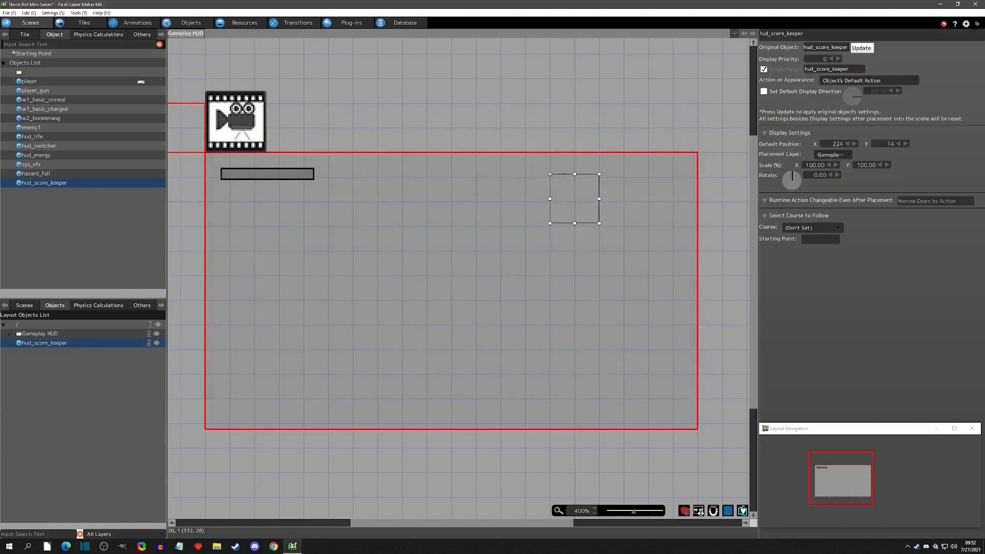
Test-play the game to check the Score: label's position on the HUD.
click(977, 24)
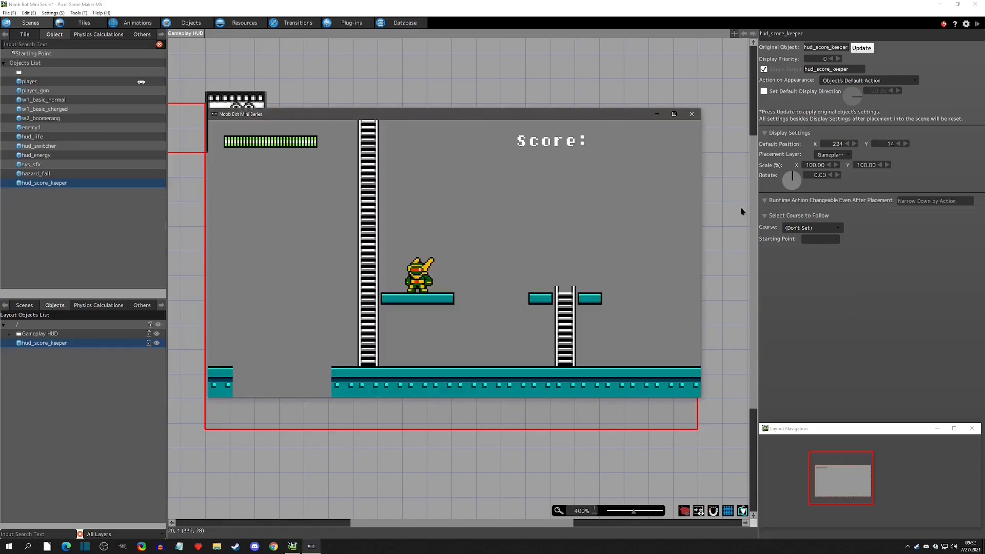
click(698, 118)
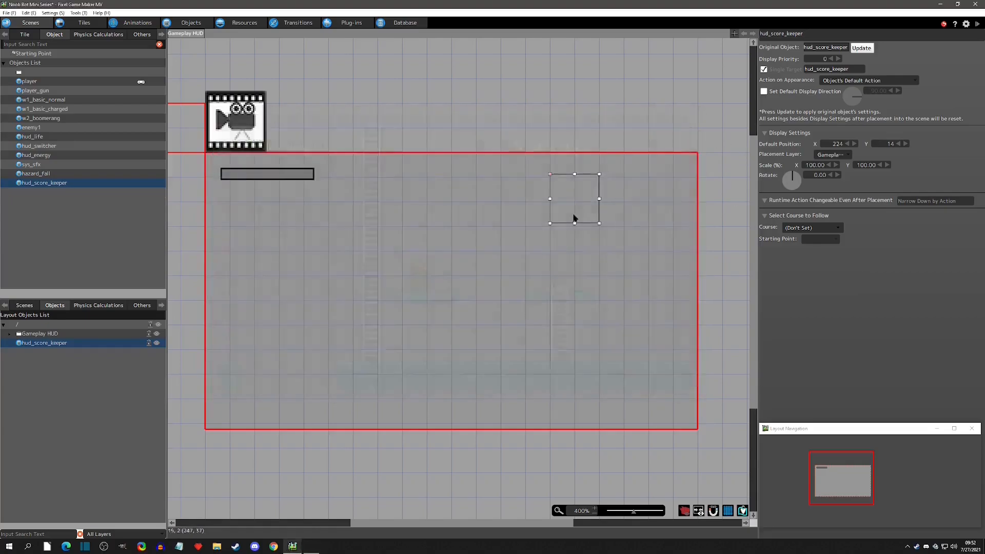
Nudge hud_score_keeper up to Y 13 and test-play the game again.
key(Up)
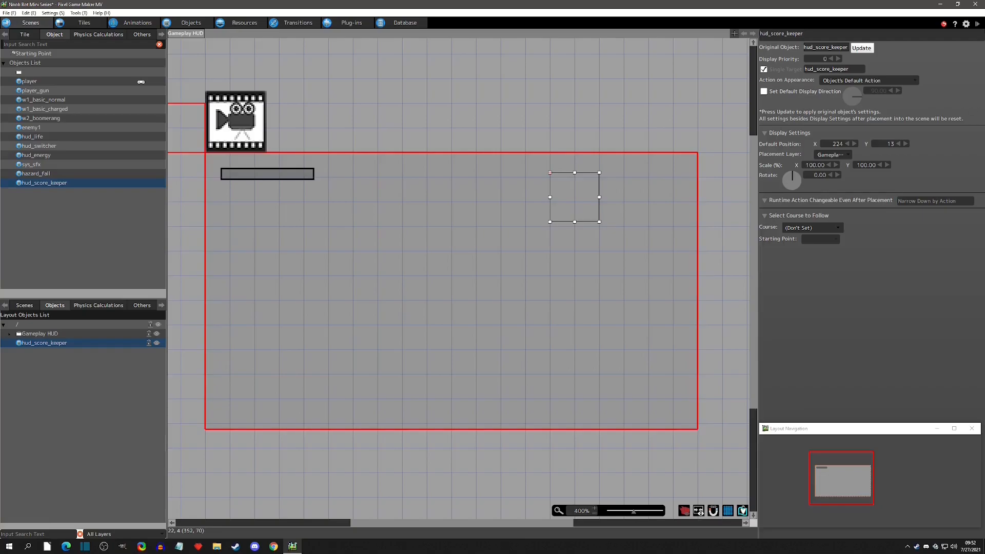
click(977, 24)
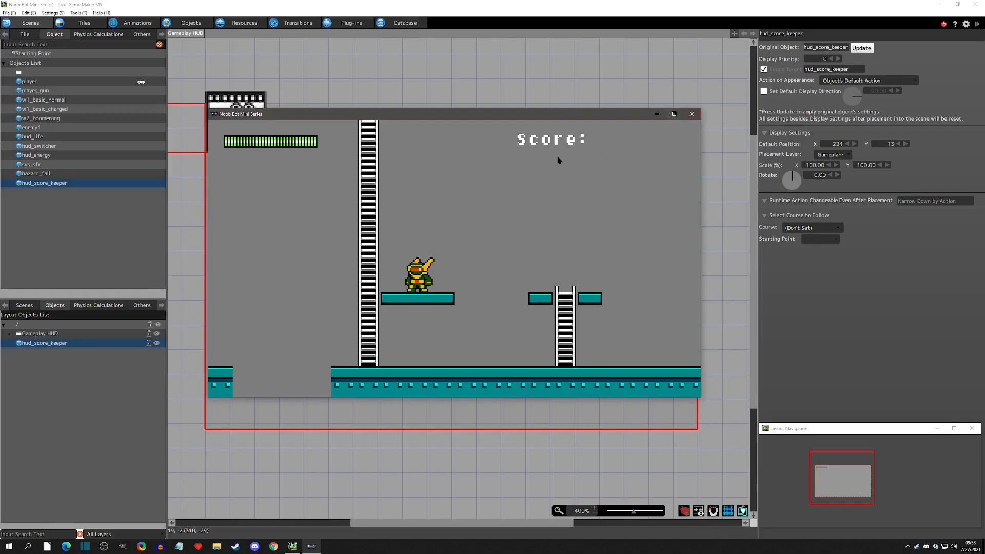
click(692, 114)
In hud_score_keeper's action program, add a second Show Text action displaying a variable from Noob Bot Mini Series Common.
click(195, 24)
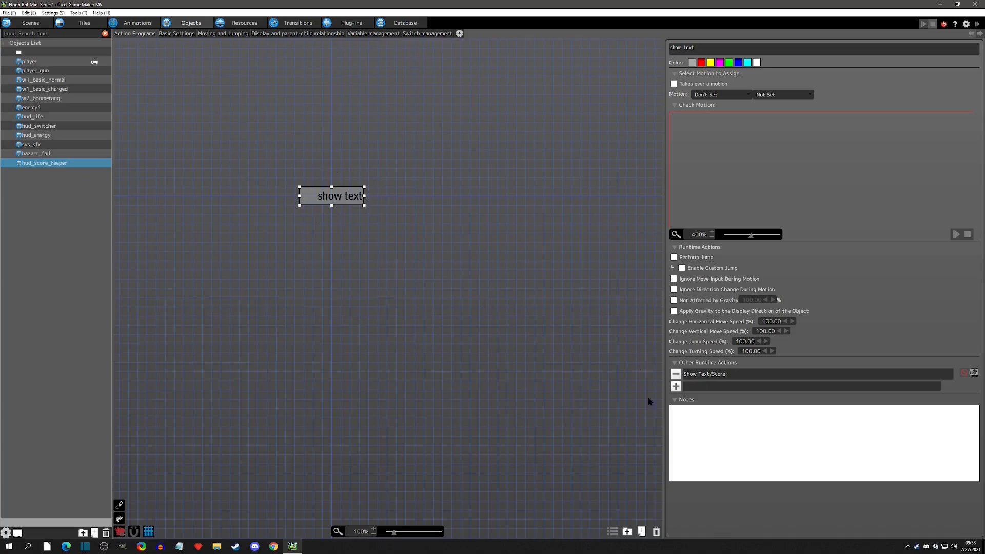
click(676, 387)
click(132, 191)
scroll(320, 179, up, 3)
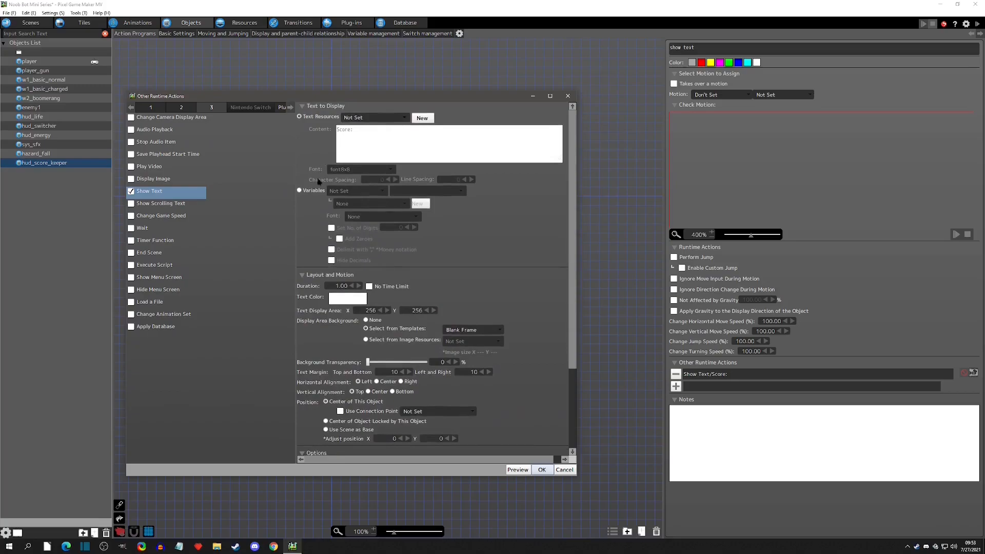
click(309, 190)
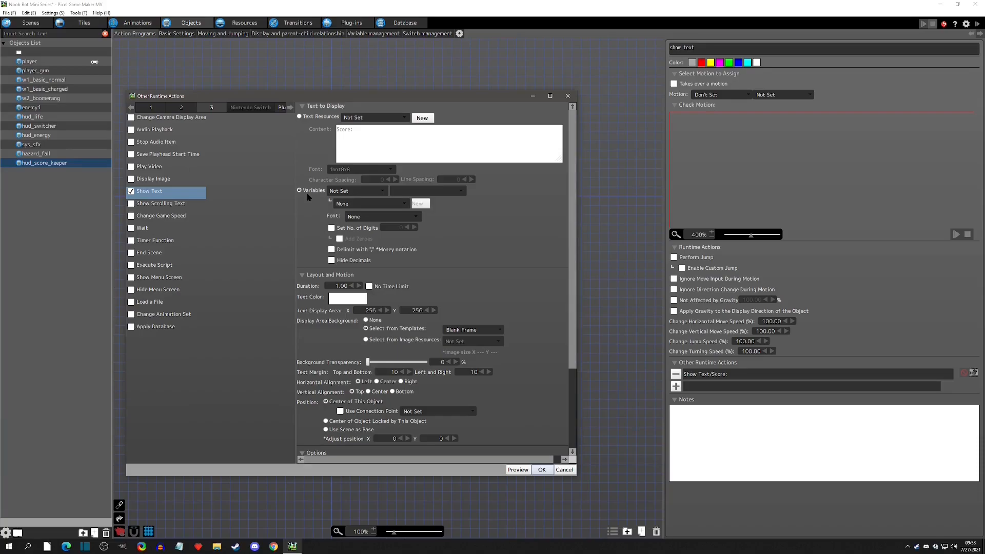
click(356, 190)
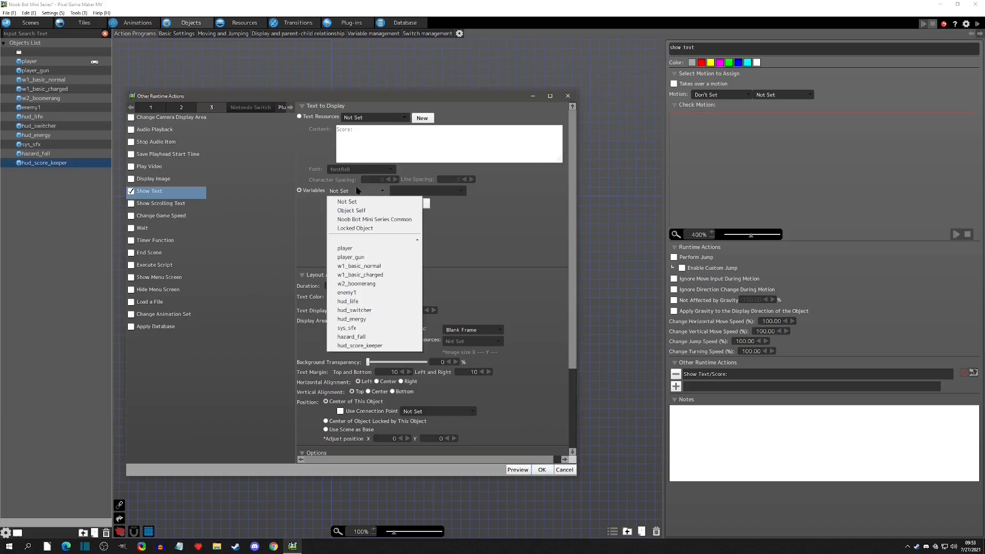
click(400, 220)
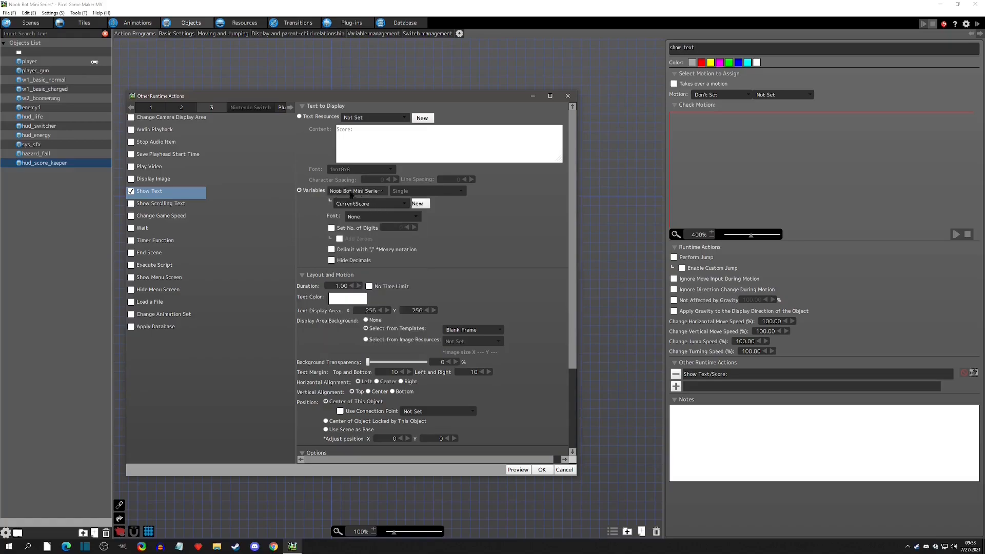
Choose the CurrentScore variable and the Font8x8 font for the new Show Text action.
click(348, 192)
click(387, 222)
click(370, 205)
click(372, 217)
click(374, 217)
click(375, 237)
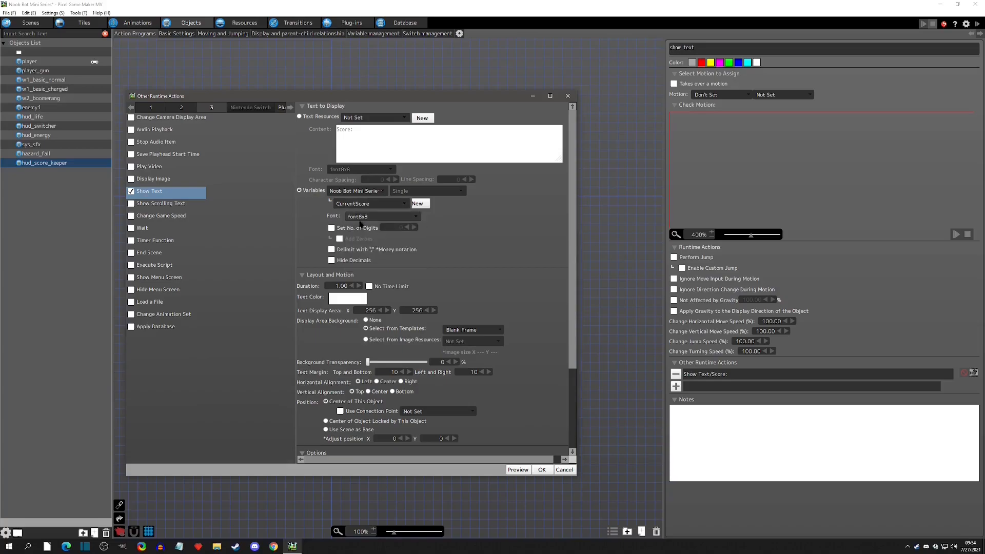
Enable Set No. of Digits, Add Zeroes, Hide Decimals and No Time Limit for the score text.
click(331, 228)
click(342, 240)
click(332, 260)
click(370, 287)
double_click(368, 310)
text(1)
key(ctrl+z)
Set the score text's display area background to None.
click(457, 302)
click(366, 320)
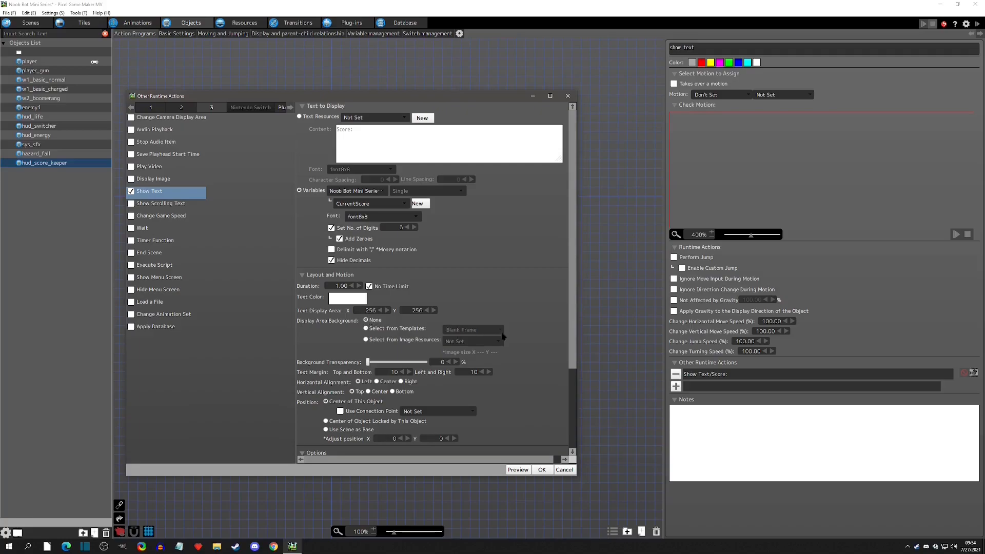
Set the score text's margins to 0 and its horizontal alignment to Center.
double_click(378, 372)
text(0)
key(Tab)
text(0)
click(381, 382)
Turn on Hide on Object Action Change for the score text and confirm the action.
scroll(485, 388, down, 2)
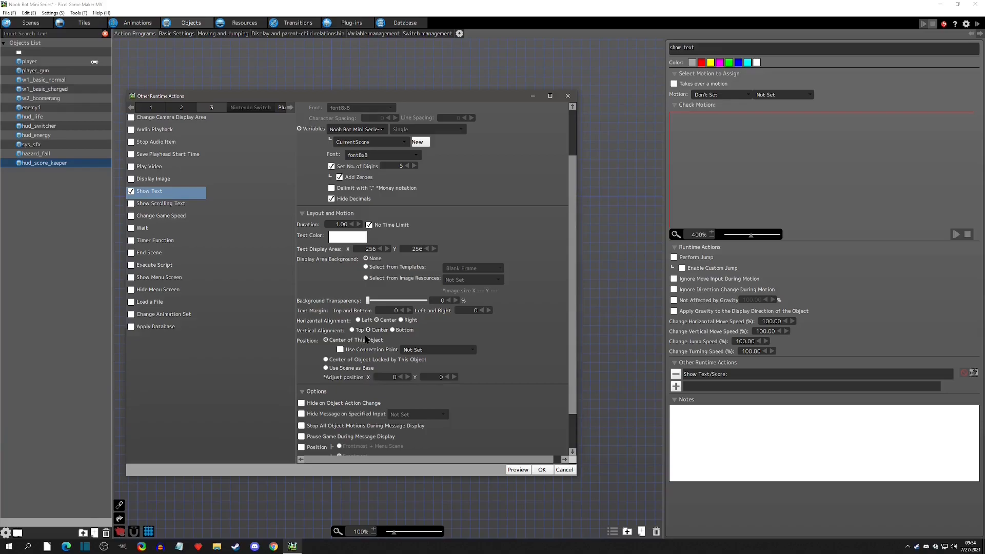
scroll(391, 329, down, 1)
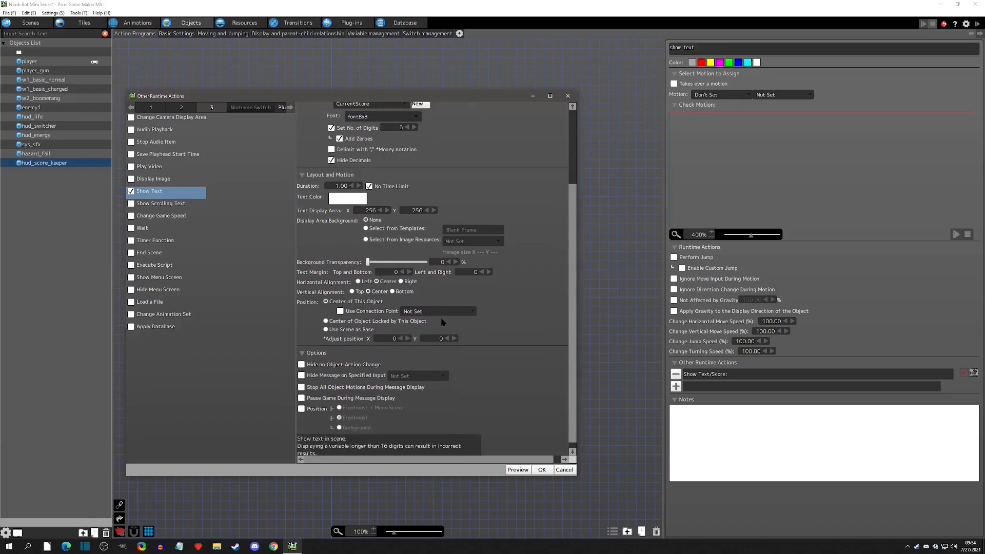
click(302, 365)
click(542, 470)
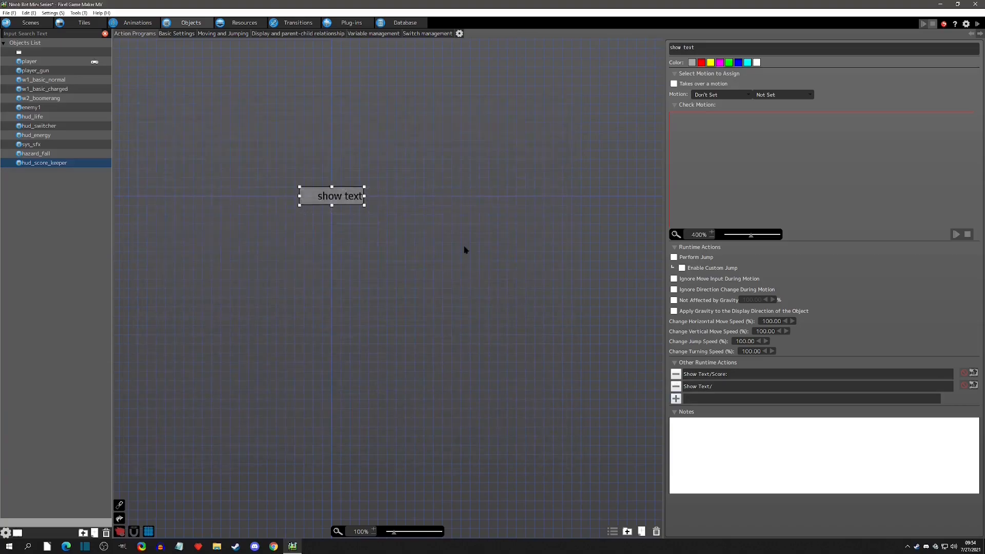
Test-play the game to check the score digits on the HUD.
click(719, 378)
click(705, 390)
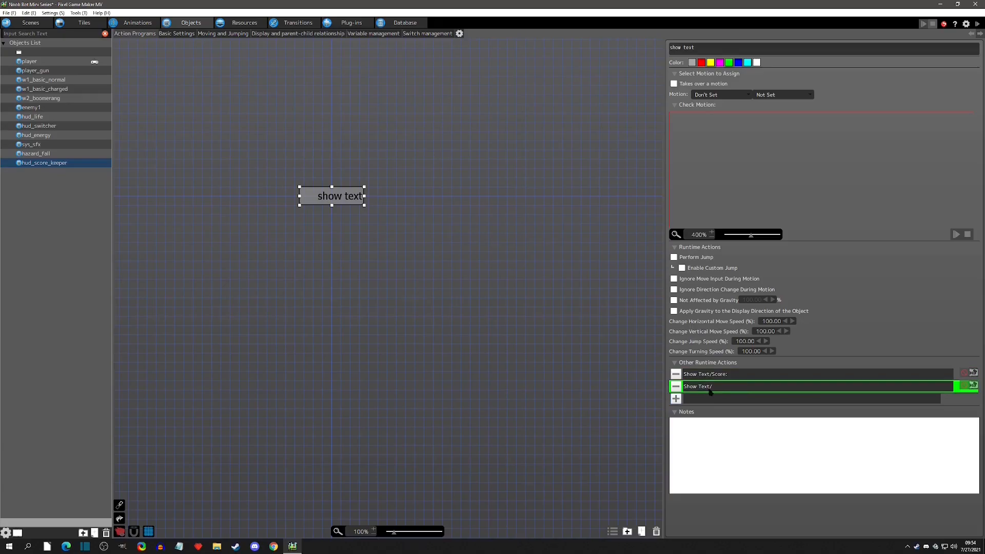
click(976, 25)
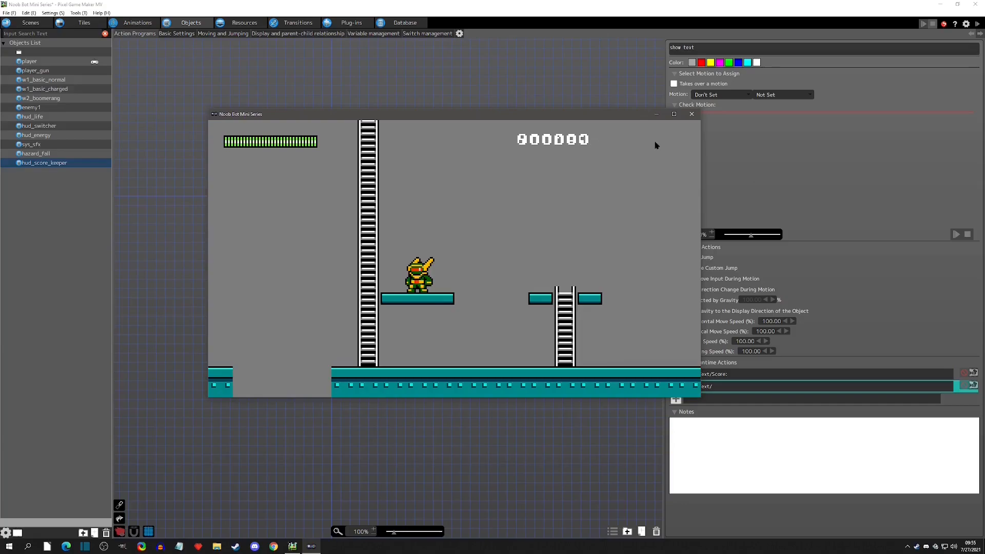
click(687, 113)
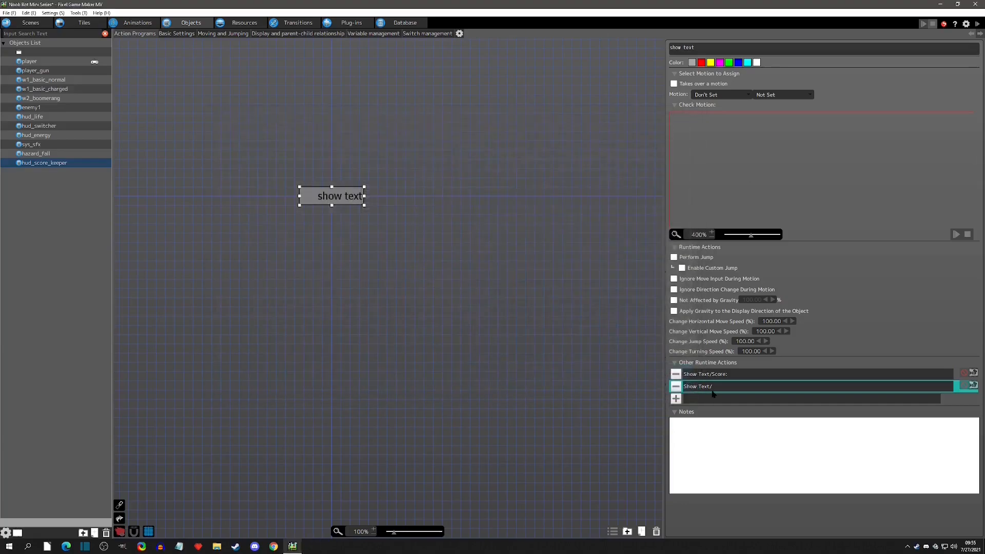
Set the score text's adjust position X to 48 and test-play the game.
double_click(712, 389)
click(407, 341)
text(11)
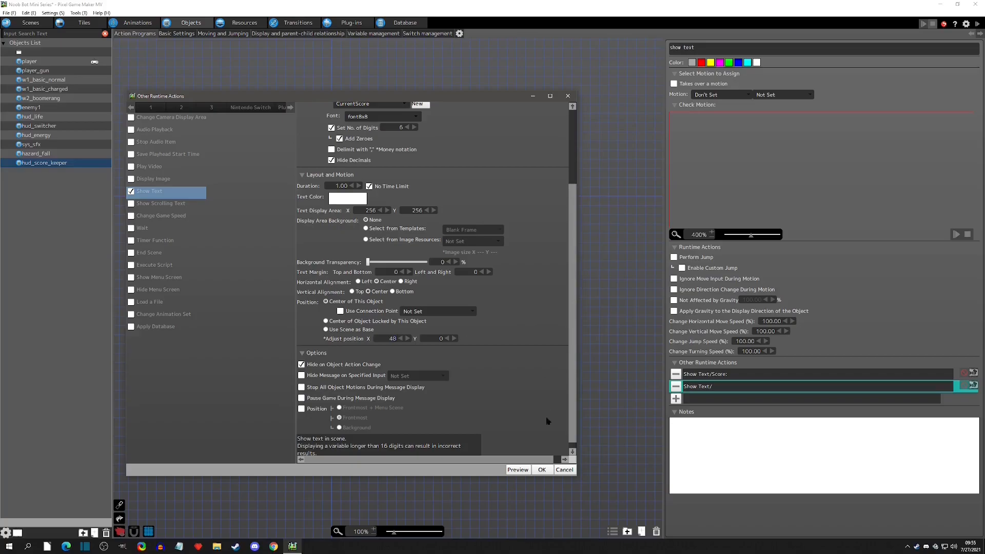
click(541, 470)
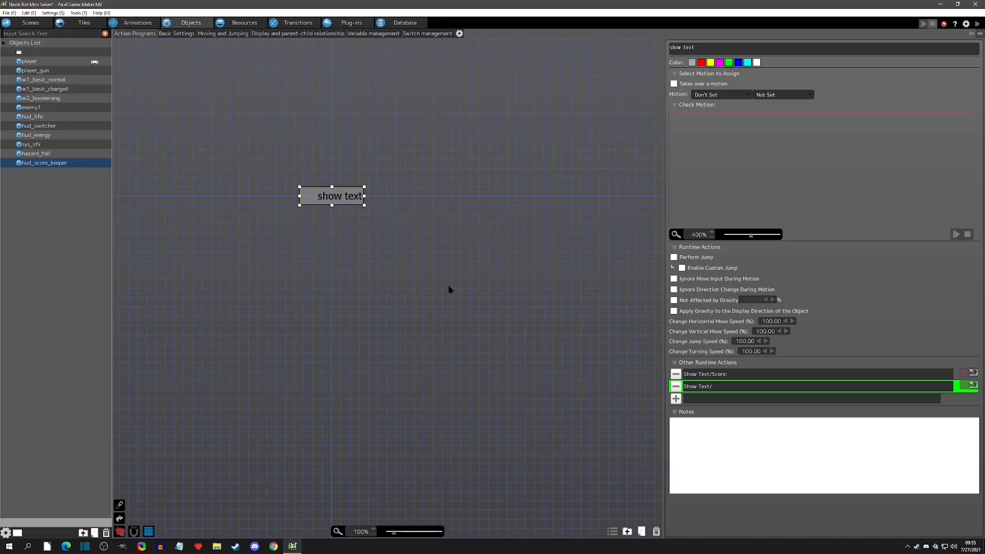
click(977, 23)
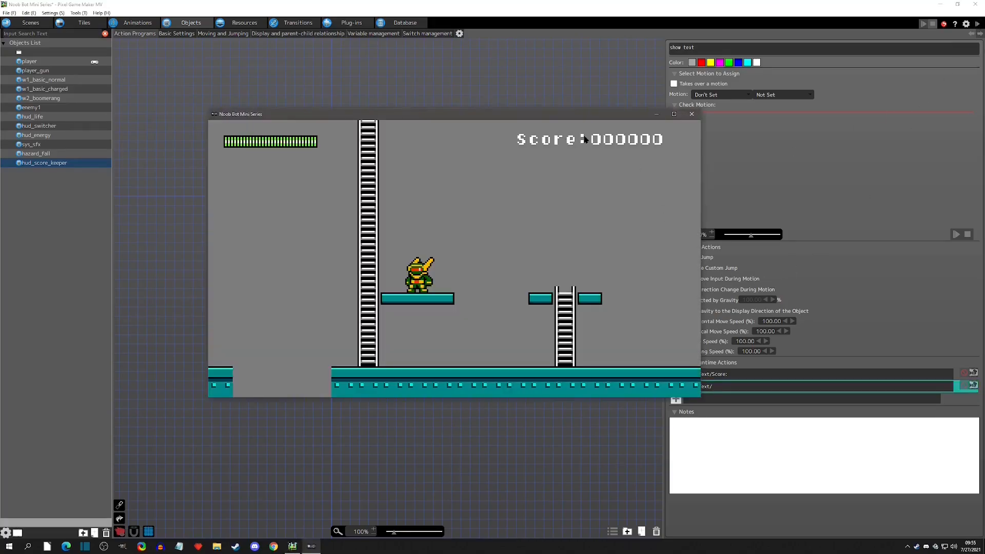
click(693, 115)
Set the score text's adjust position X to 64 and test-play the game.
double_click(716, 386)
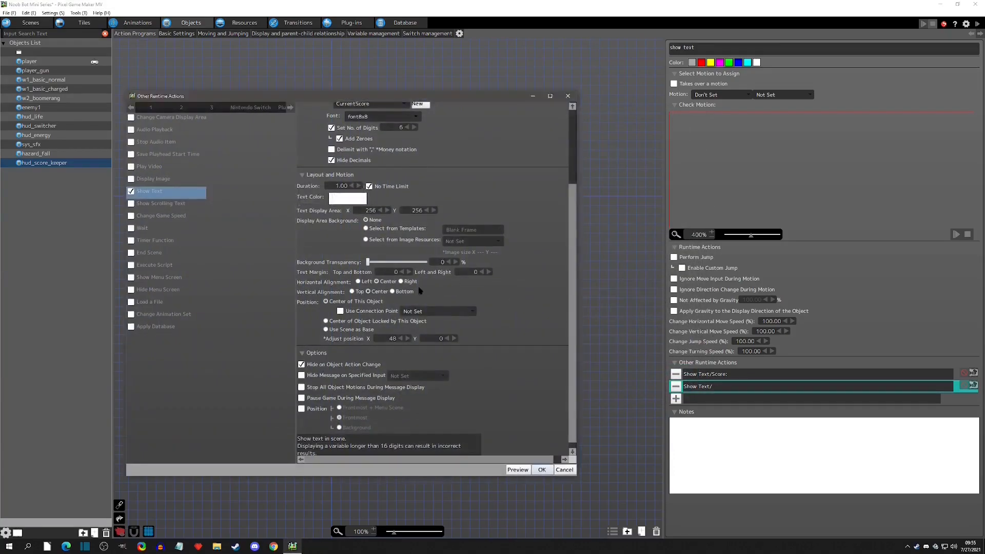
double_click(393, 339)
click(541, 469)
click(977, 23)
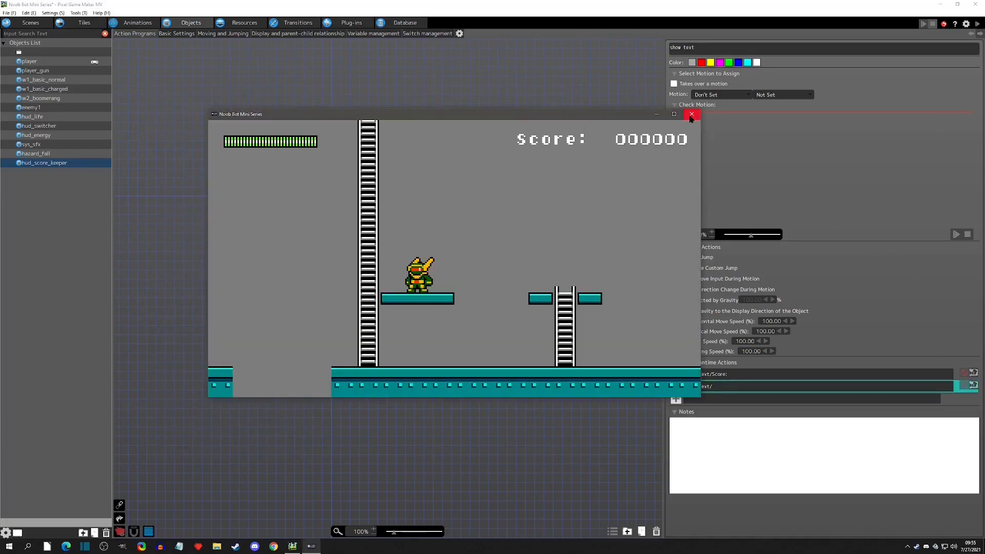
click(691, 116)
Set the score text's adjust position X to 60 and test-play the game.
double_click(719, 389)
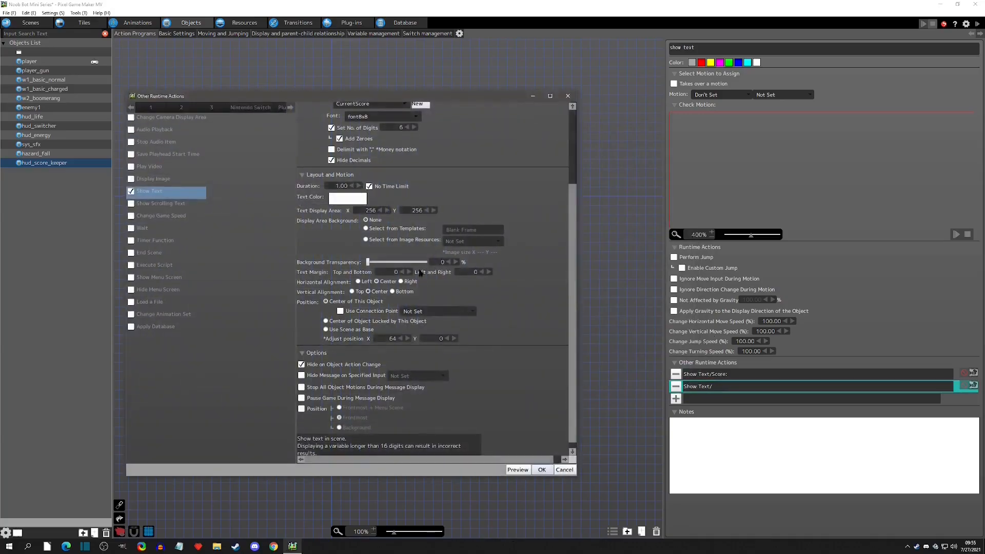
double_click(392, 338)
click(542, 470)
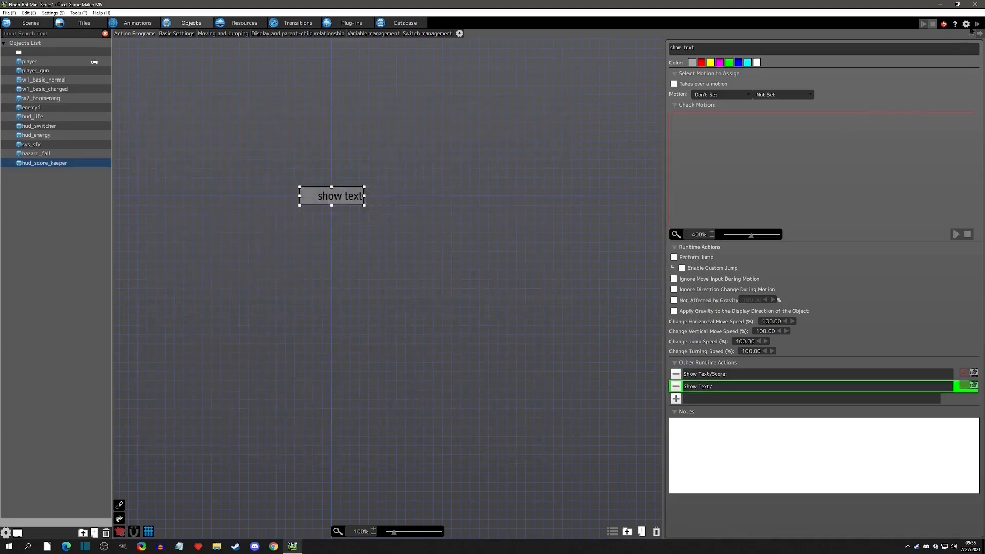
click(977, 24)
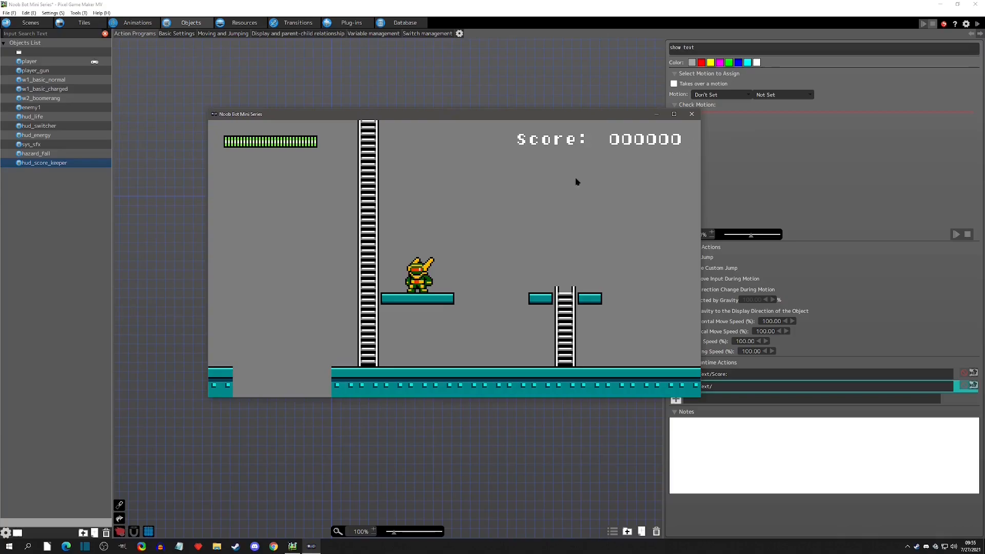
click(691, 114)
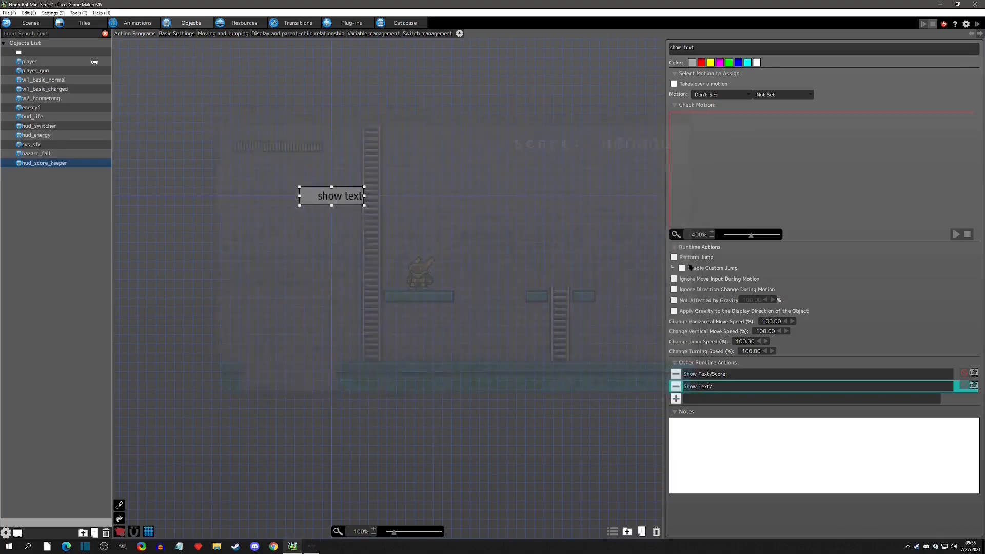
click(223, 36)
click(282, 37)
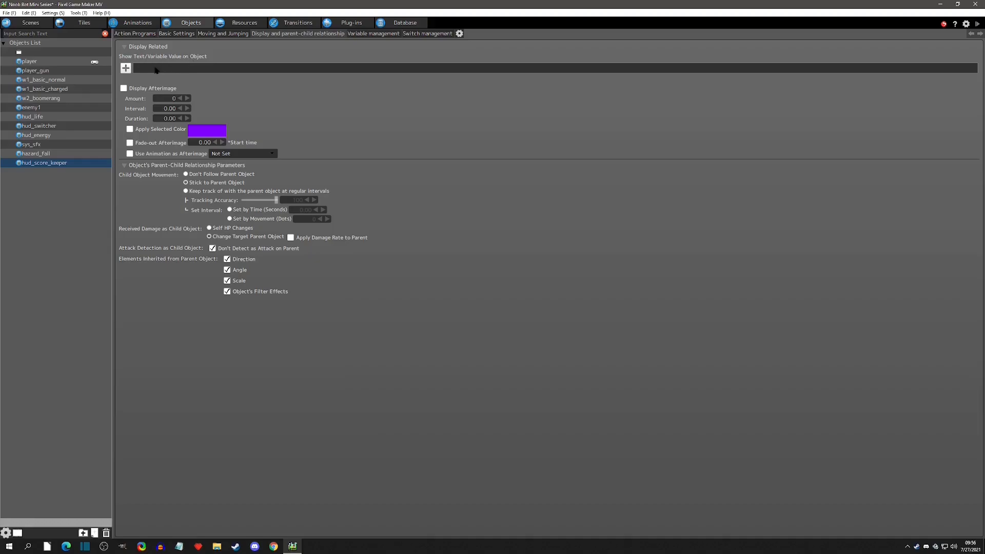
click(125, 68)
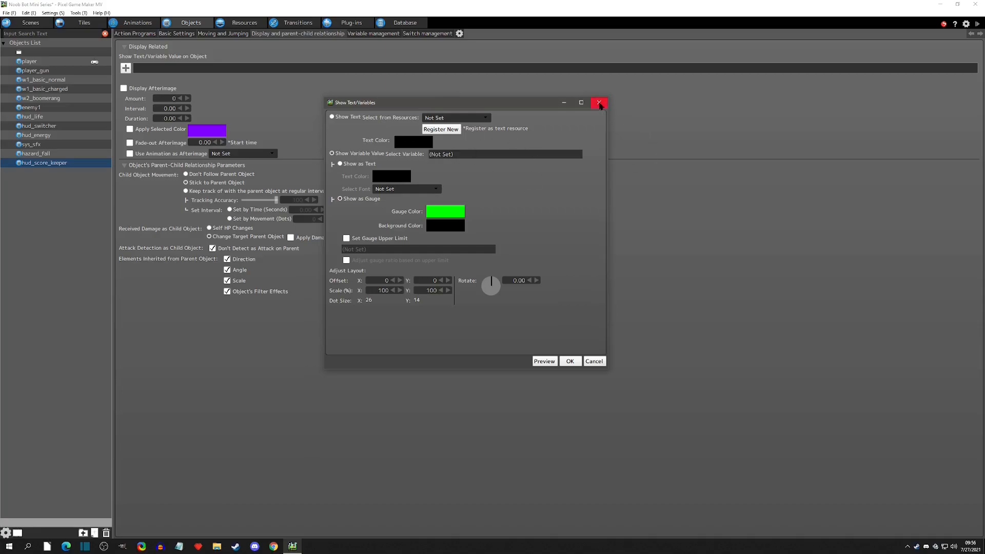
click(599, 102)
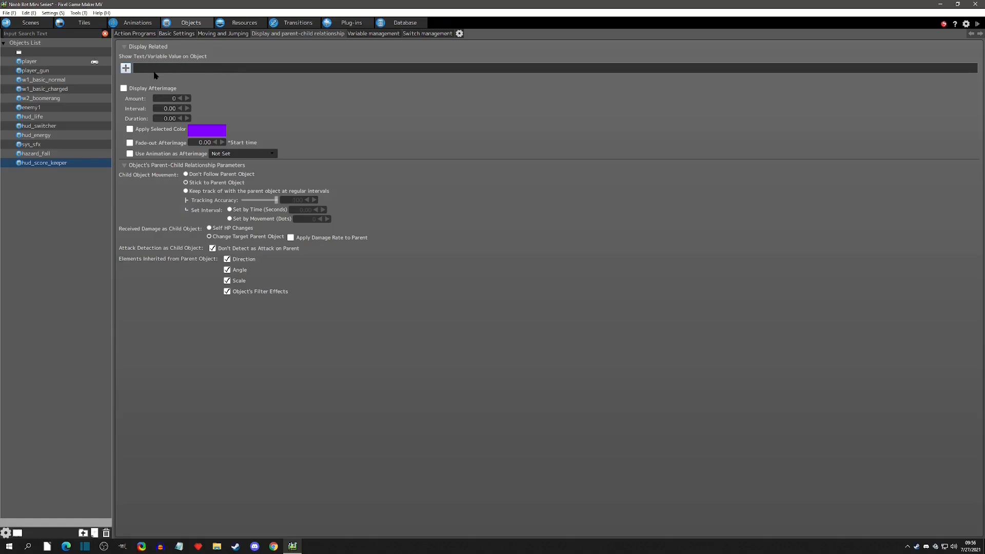
click(137, 35)
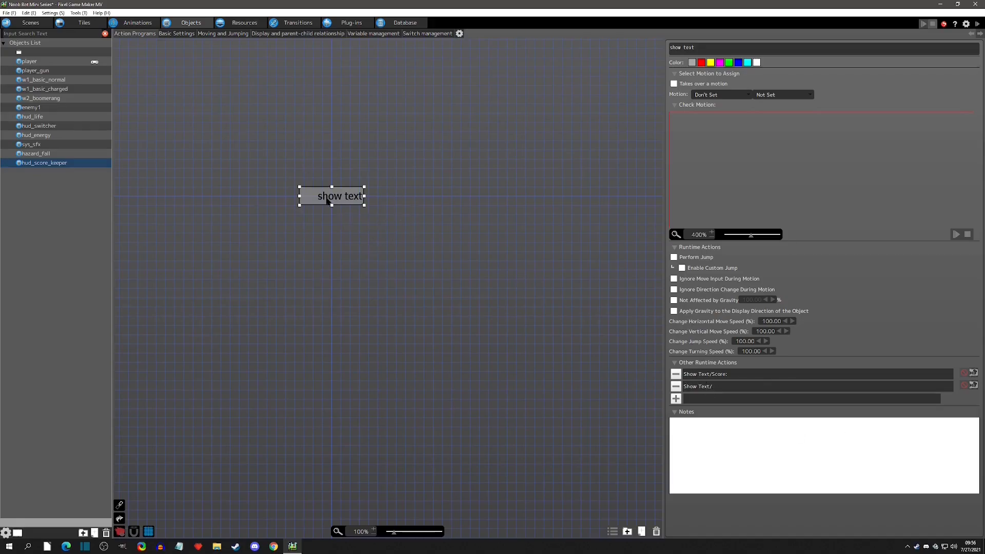
Review the score Show Text action's settings and the object's display-related settings.
click(430, 194)
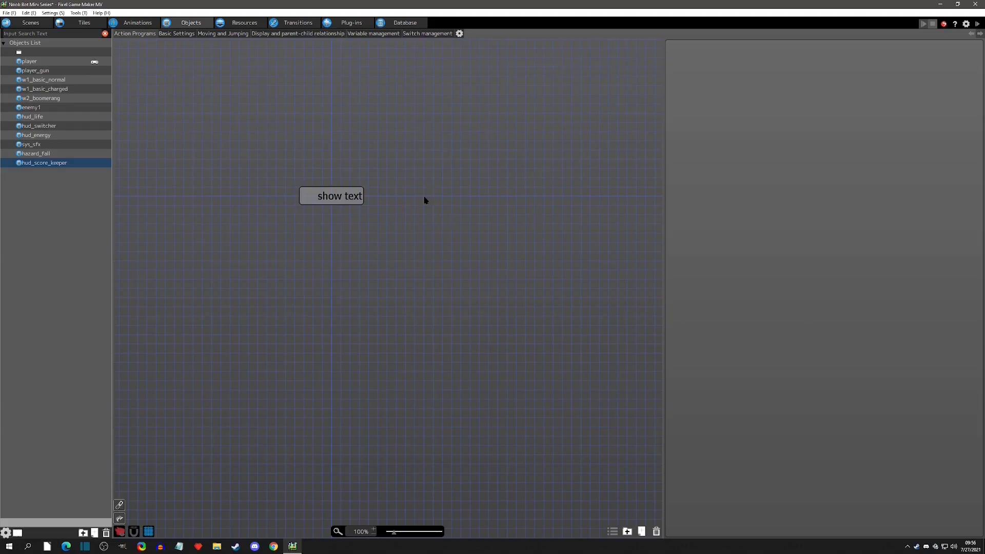
click(349, 196)
double_click(731, 388)
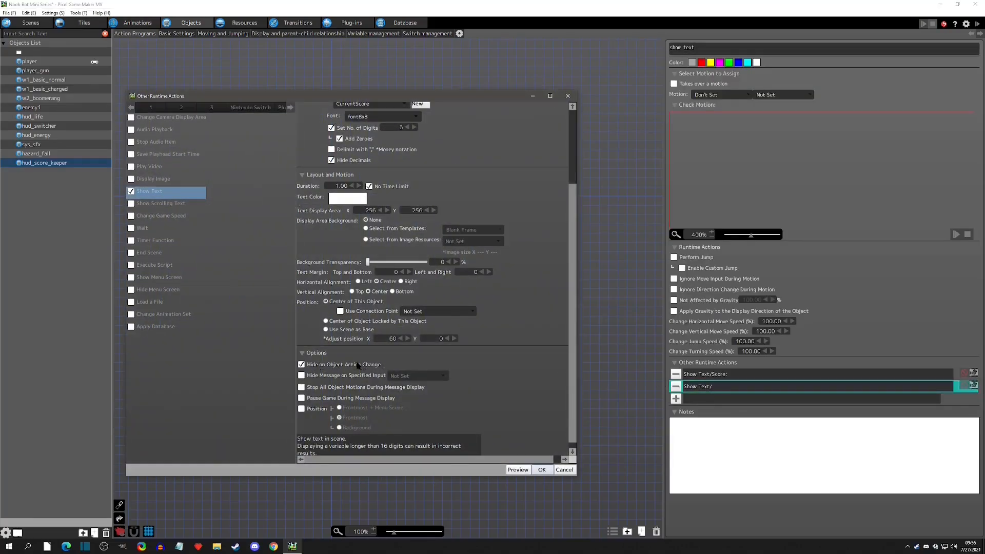
click(564, 470)
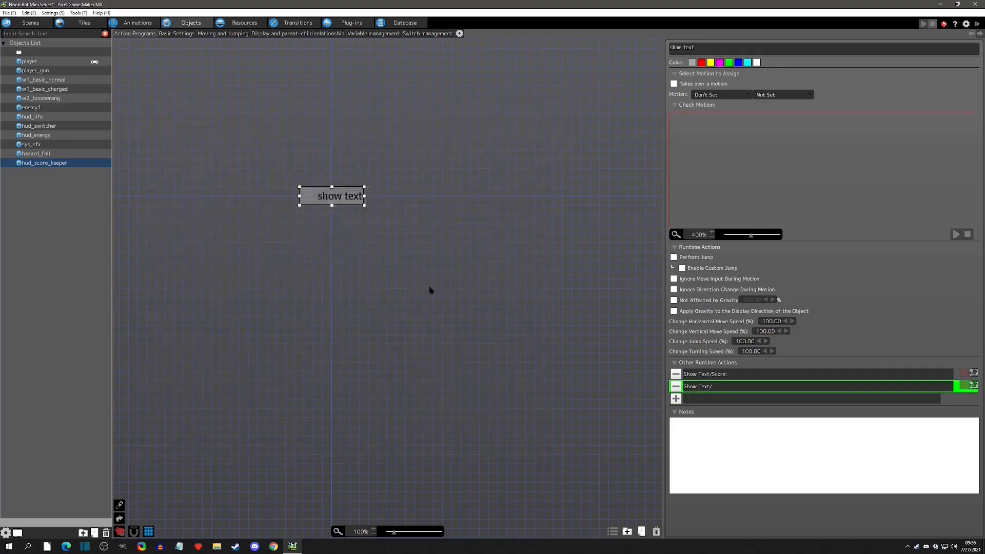
click(718, 375)
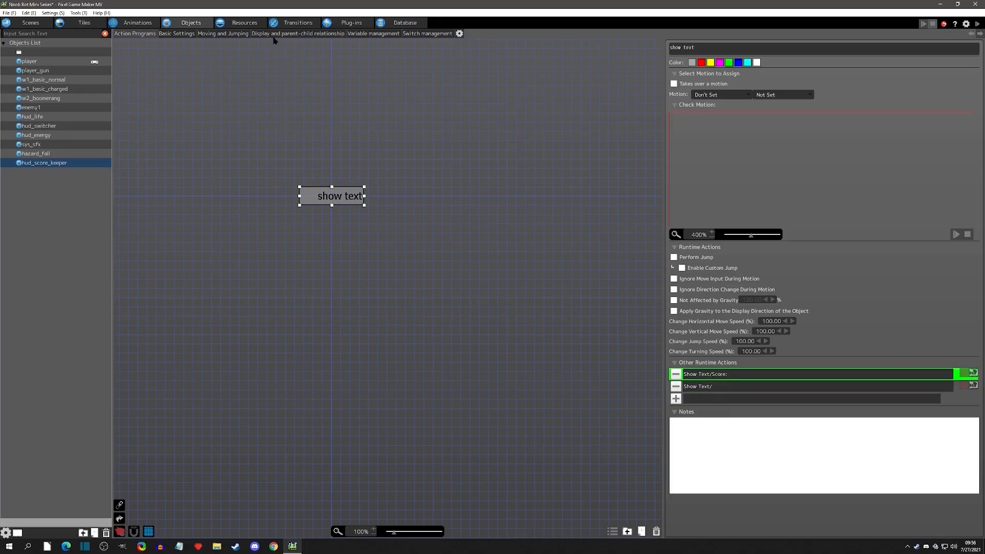
click(275, 33)
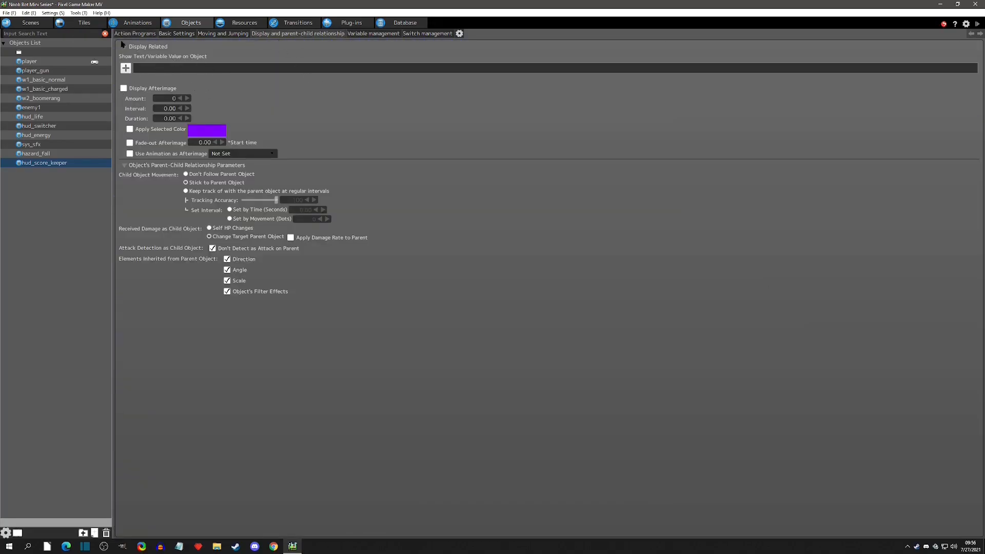
Open enemy1's action program and paste a copy of its action beside the existing one.
click(142, 34)
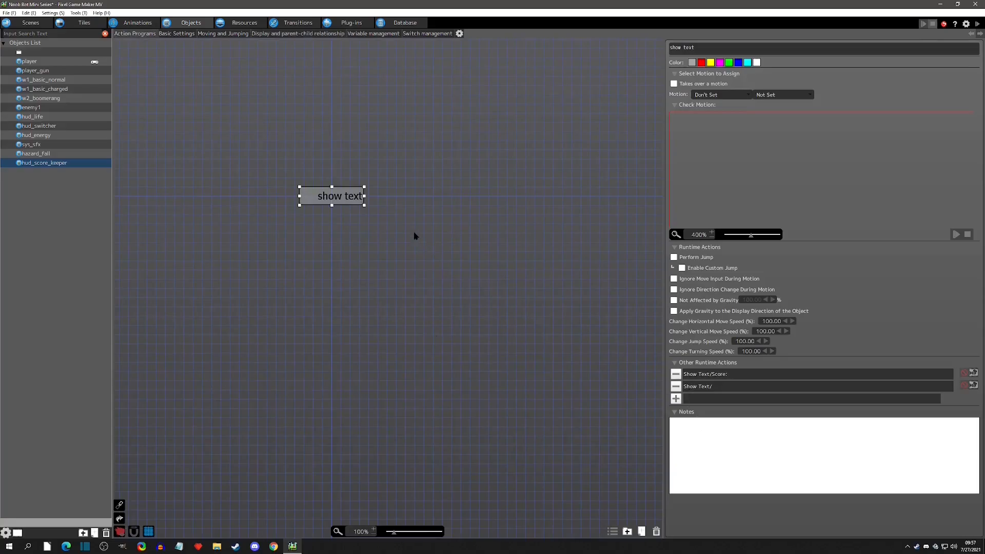
click(34, 108)
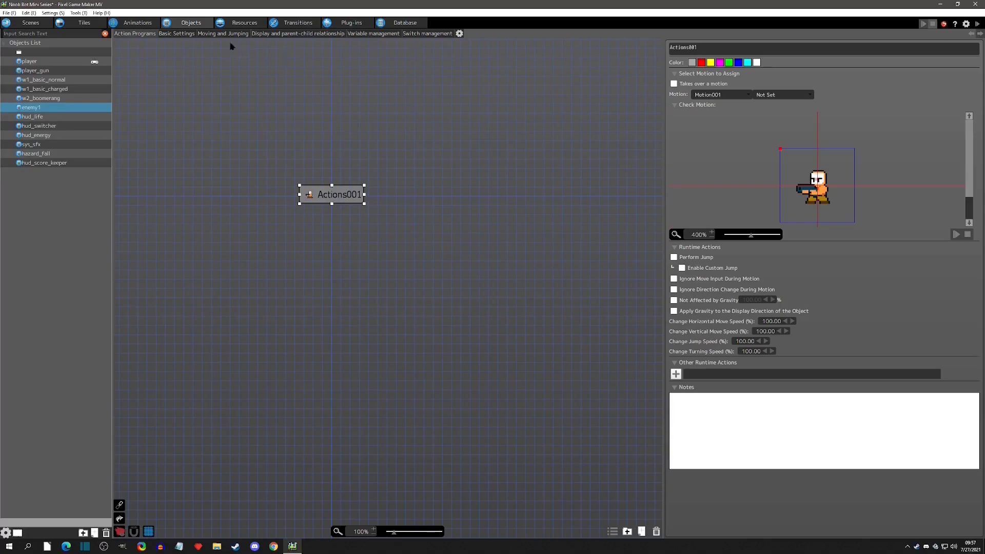
click(176, 34)
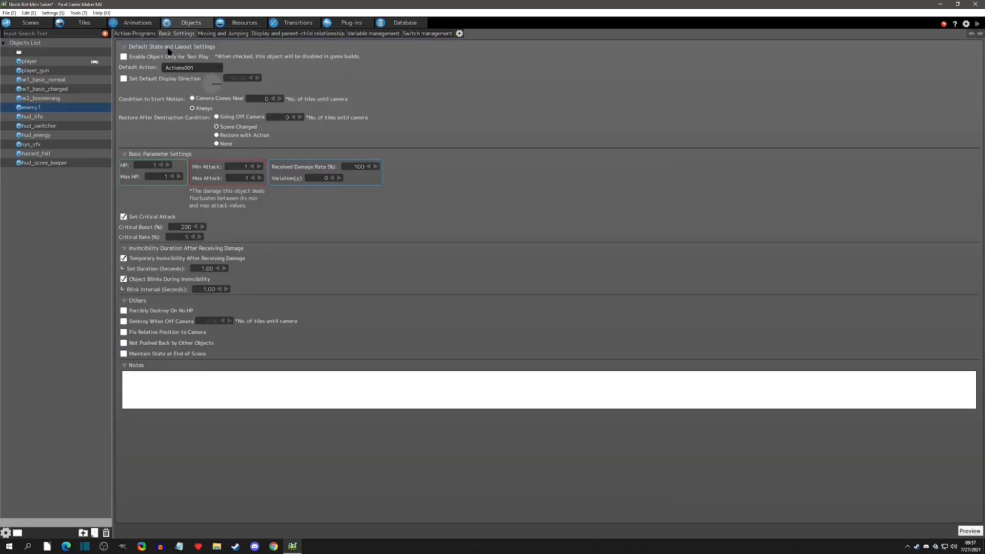
click(135, 34)
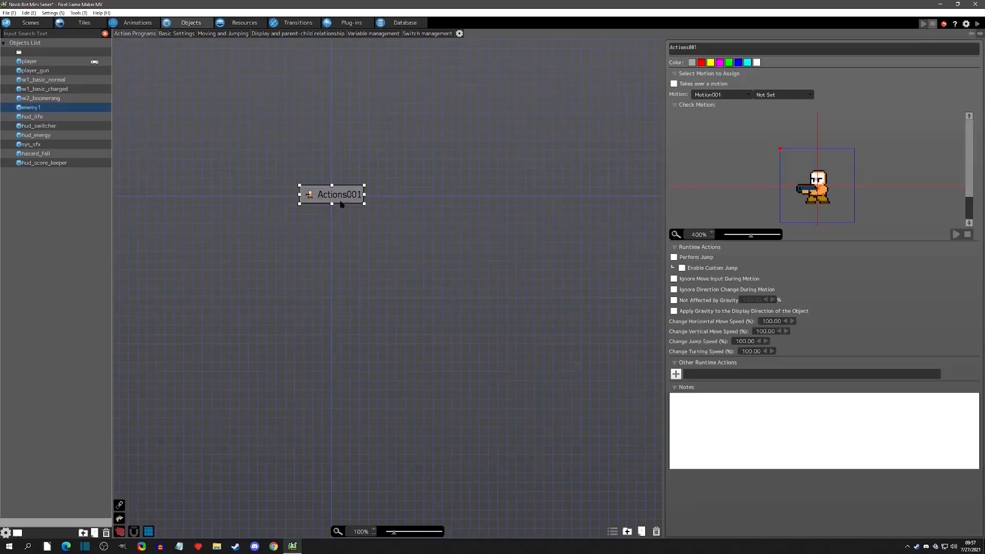
key(ctrl+v)
drag(432, 209, 416, 200)
Rename enemy1's original action to "wait for death".
click(348, 199)
drag(743, 48, 558, 34)
text(wait for death)
Rename the pasted action to "death" and set its motion to Don't Set.
click(440, 193)
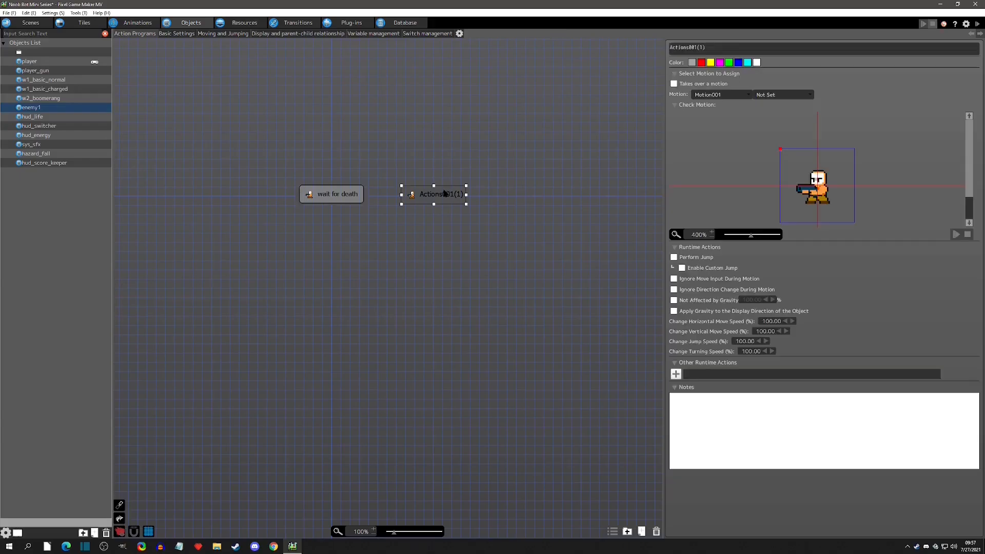
drag(719, 48, 548, 42)
text(death)
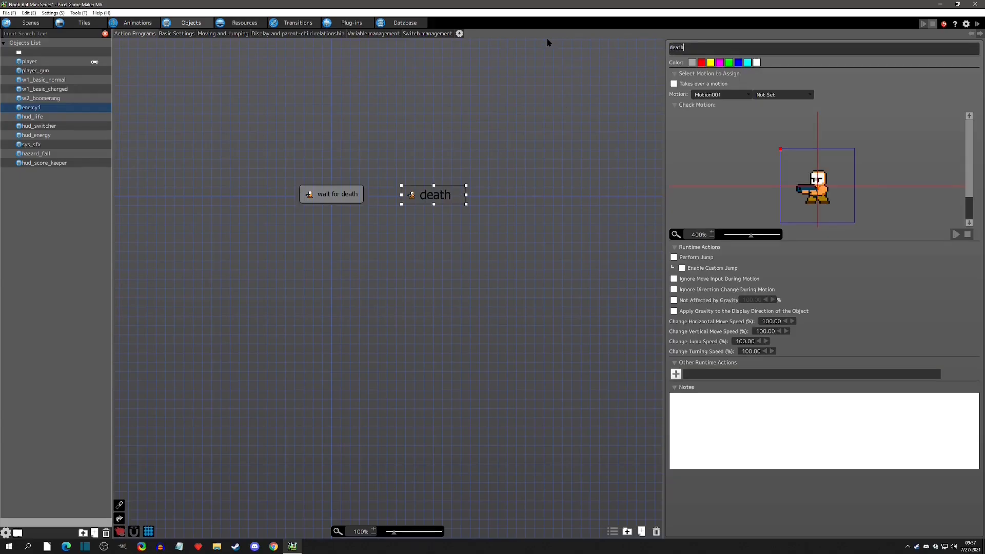
click(746, 95)
click(740, 97)
click(728, 96)
click(726, 108)
Link "wait for death" to "death" with the condition HP is 0.
click(340, 201)
right_click(340, 203)
click(359, 220)
click(411, 198)
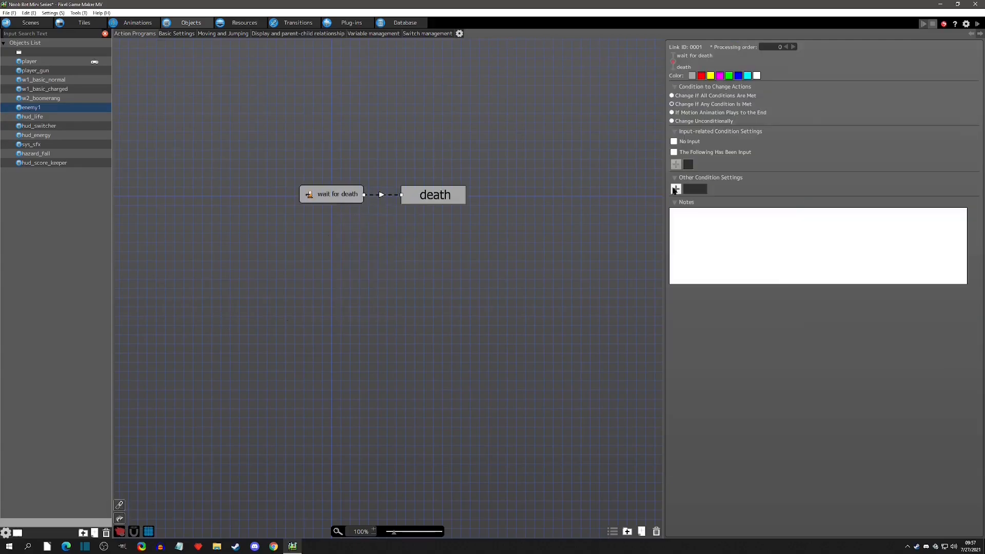
click(675, 189)
click(244, 105)
click(194, 115)
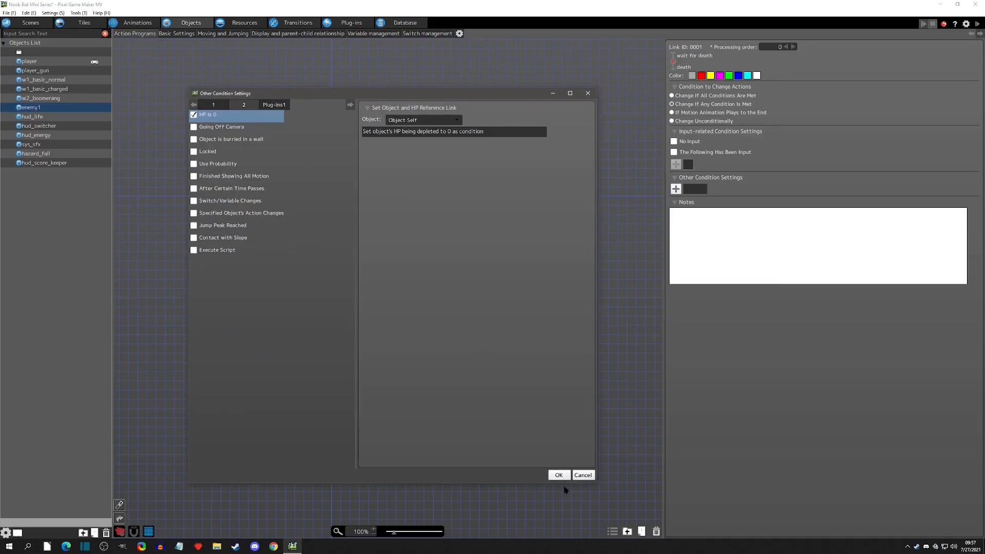
click(559, 475)
Give the death action a Change Switch/Variable runtime action that adds 50 to the CurrentScore variable.
click(436, 199)
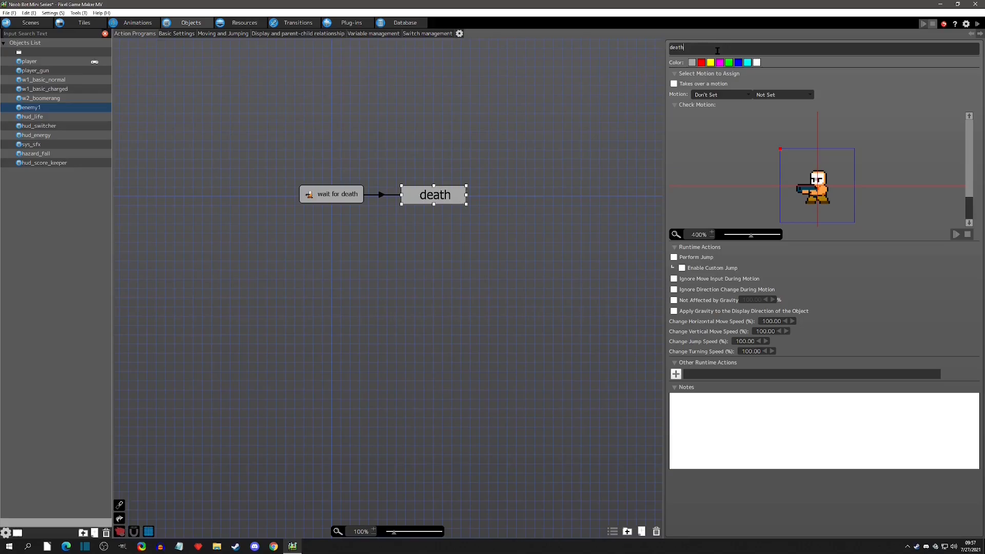
click(676, 374)
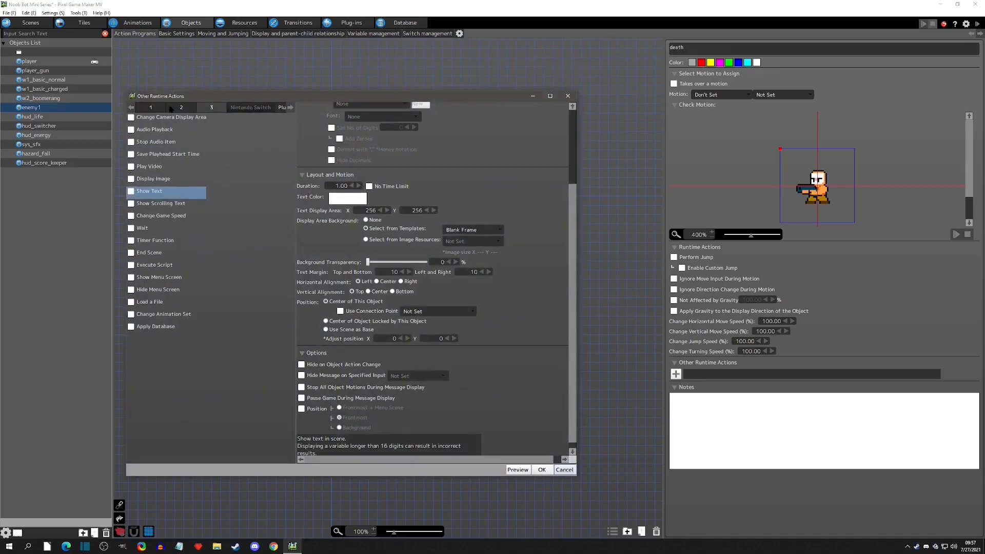
click(150, 107)
click(334, 154)
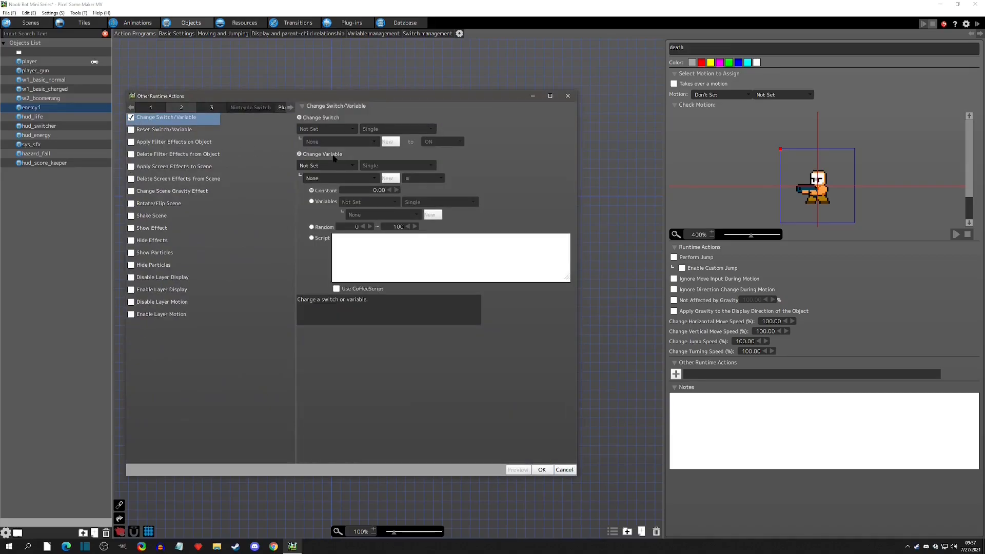
click(333, 166)
click(332, 194)
click(341, 179)
click(341, 198)
click(418, 178)
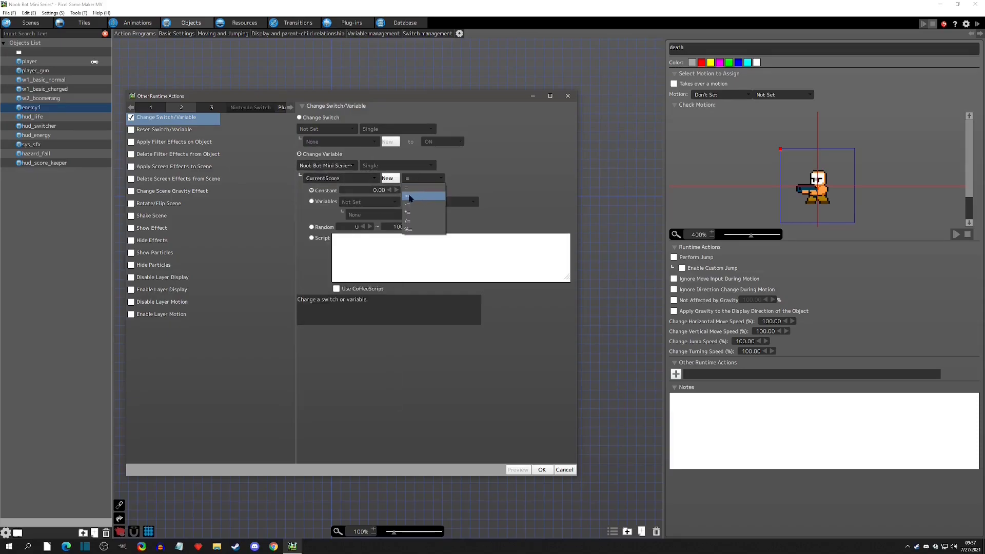
click(418, 196)
double_click(372, 190)
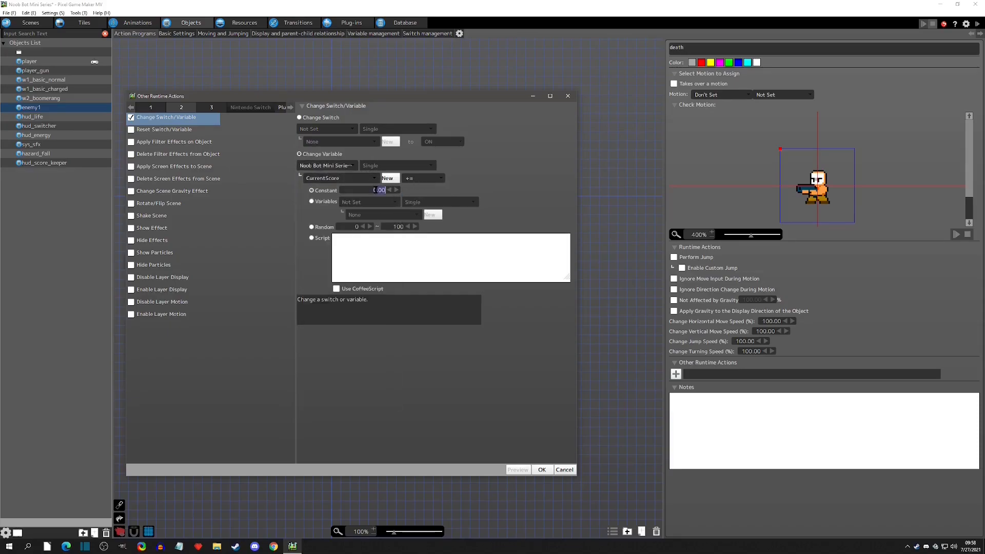
text(20)
click(551, 205)
click(542, 469)
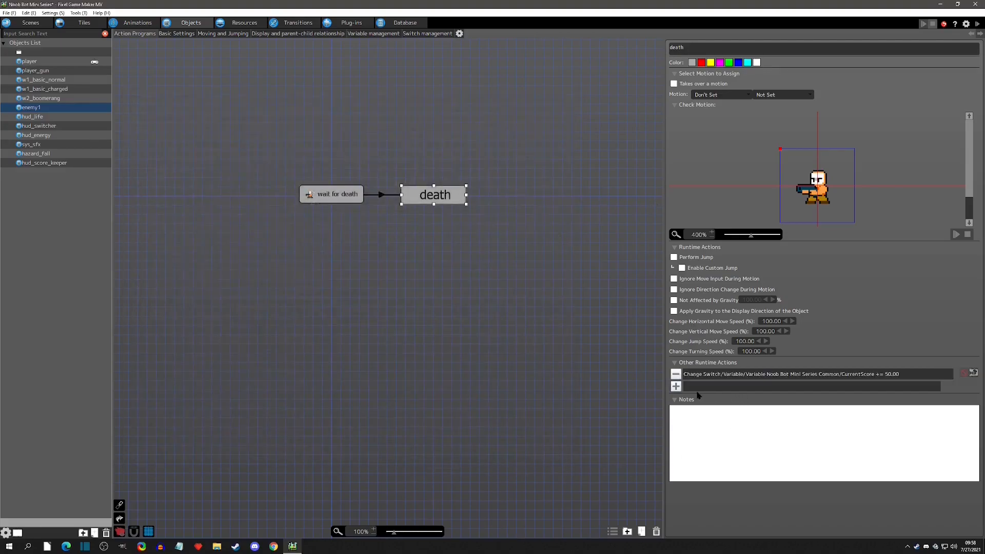
Add a Destroy Object runtime action to the death action.
click(676, 386)
click(149, 107)
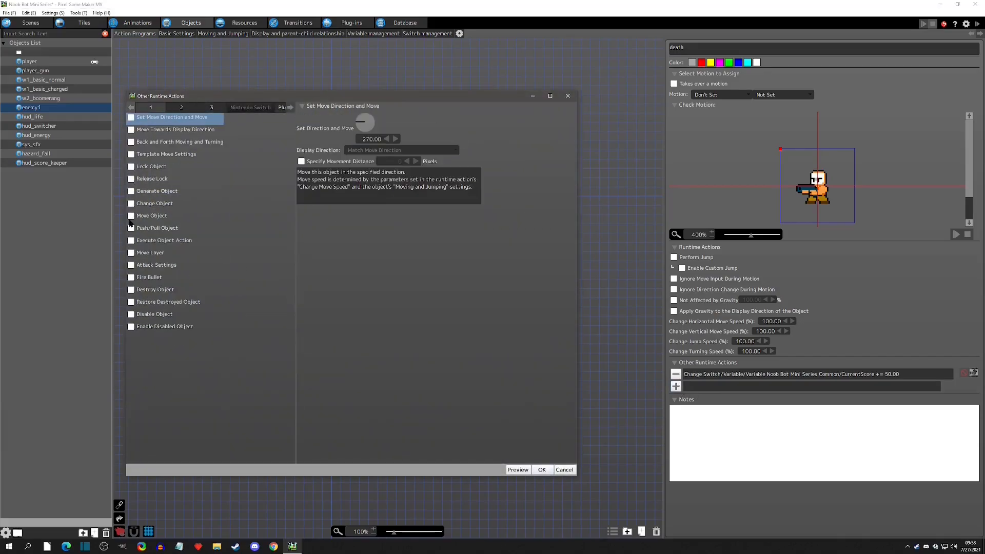
click(132, 291)
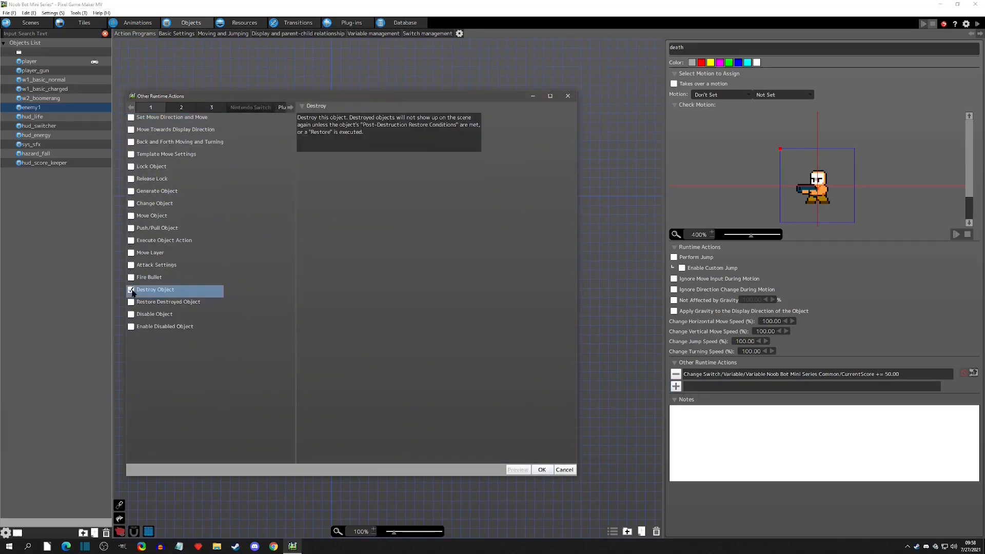
click(542, 469)
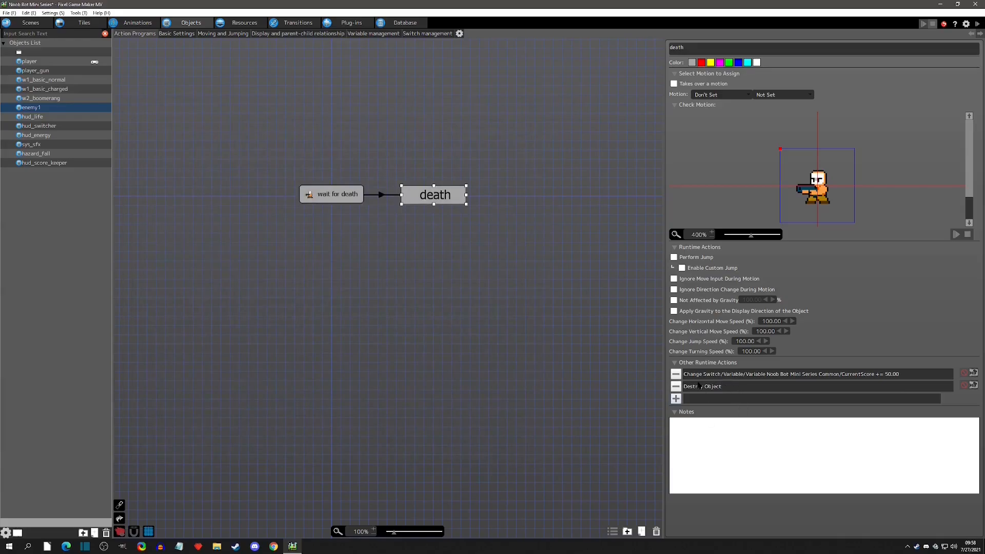
Set enemy1's Restore After Destruction Condition to None.
click(176, 34)
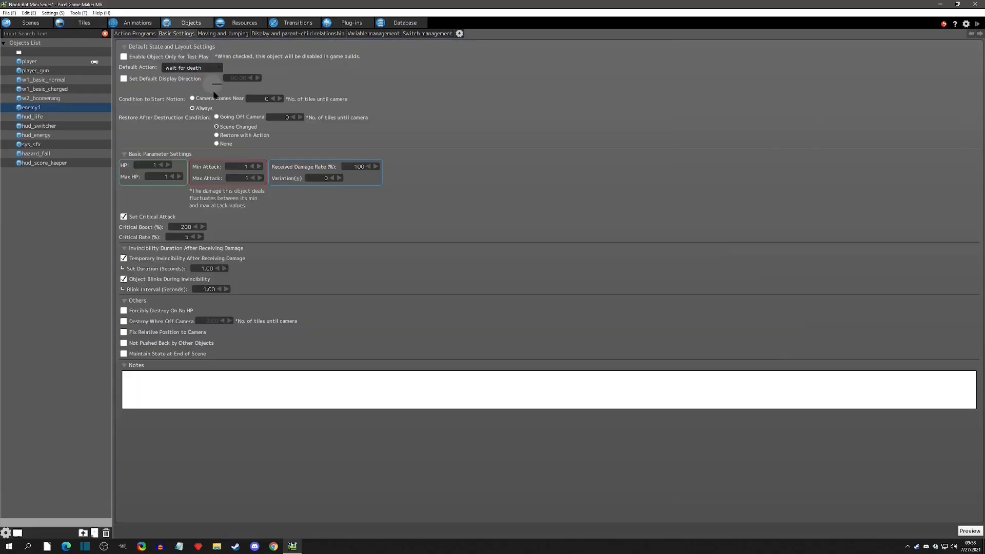
click(216, 144)
click(126, 33)
Open scene1 and move the player down onto the ground.
click(34, 23)
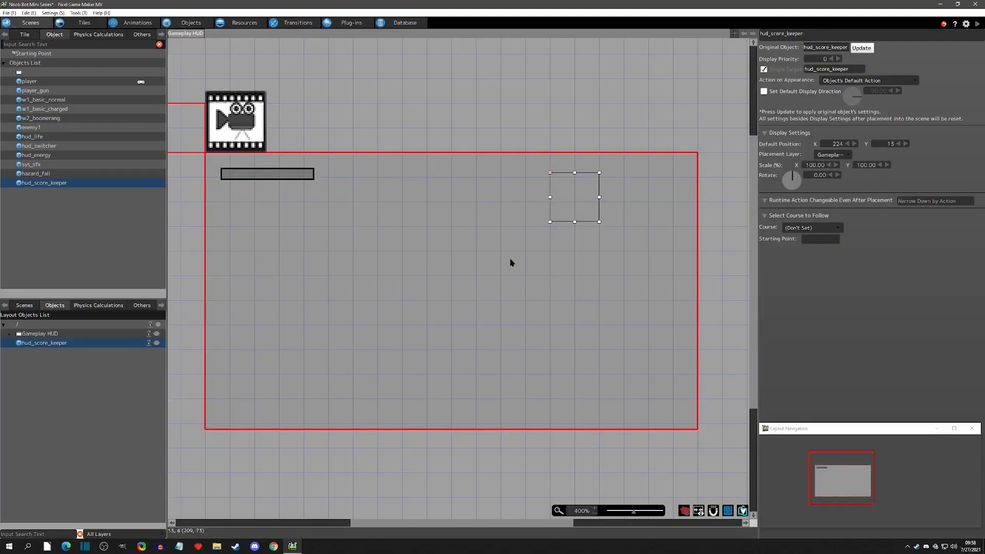
click(24, 306)
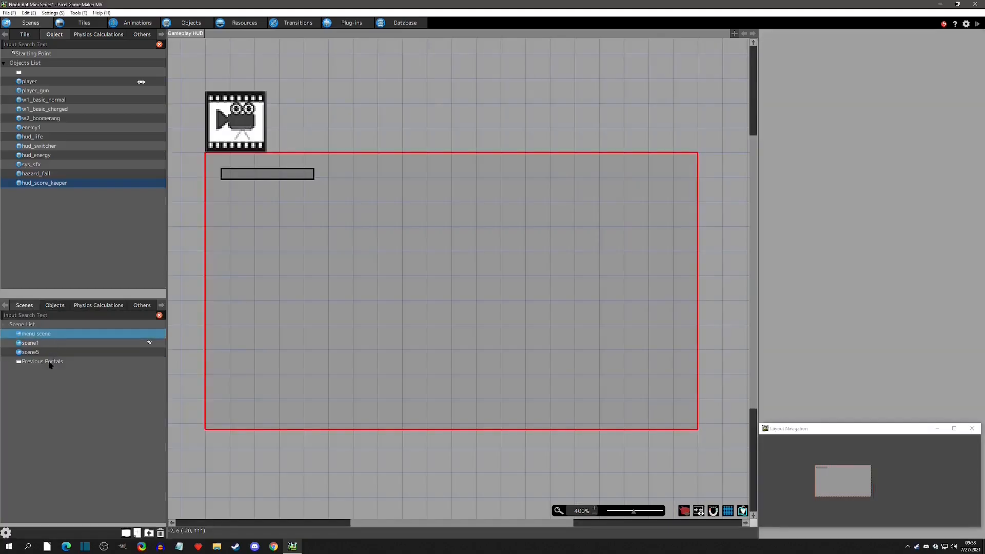
click(56, 343)
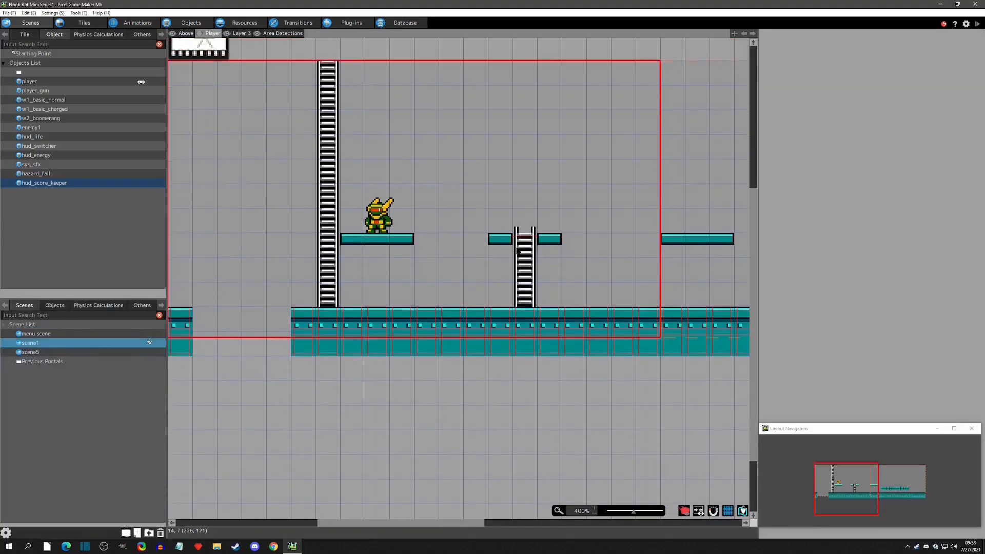
drag(377, 212, 377, 286)
click(806, 95)
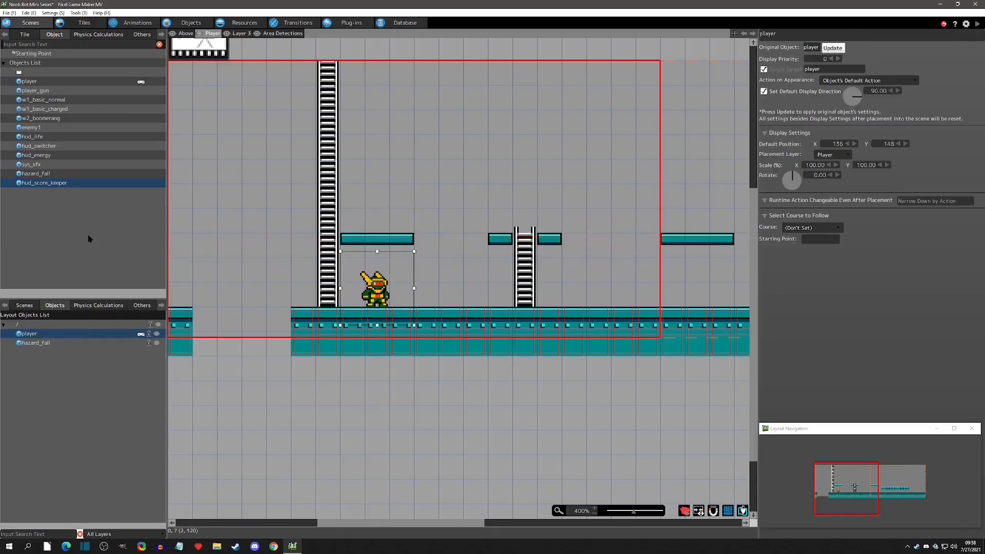
Place three enemy1 instances on the ground to the right of the player and adjust their positions.
click(39, 129)
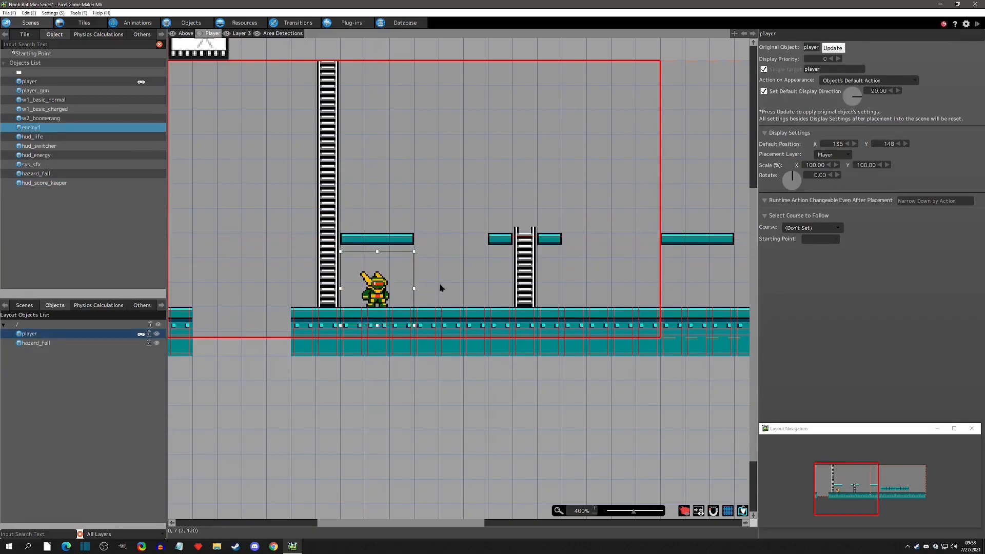
click(471, 286)
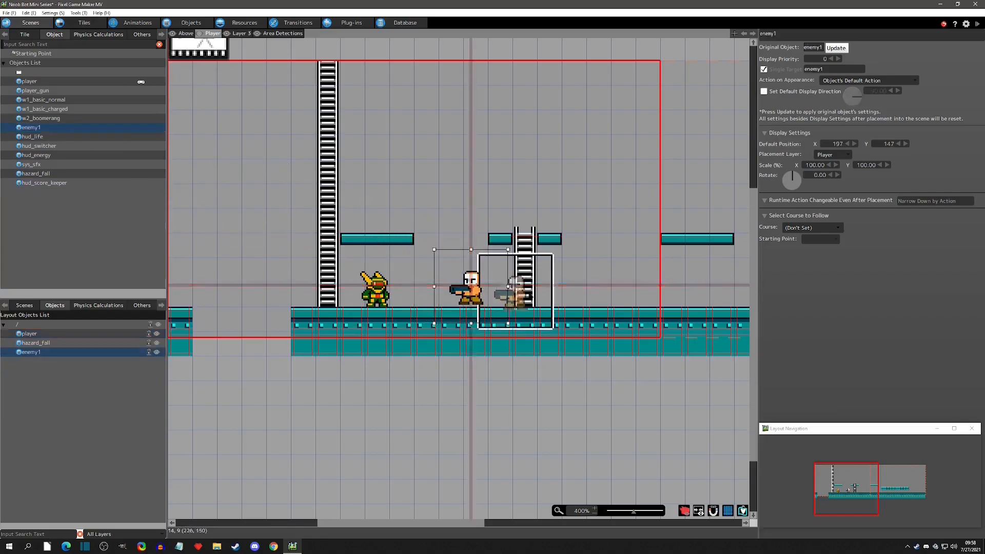
click(572, 286)
click(634, 283)
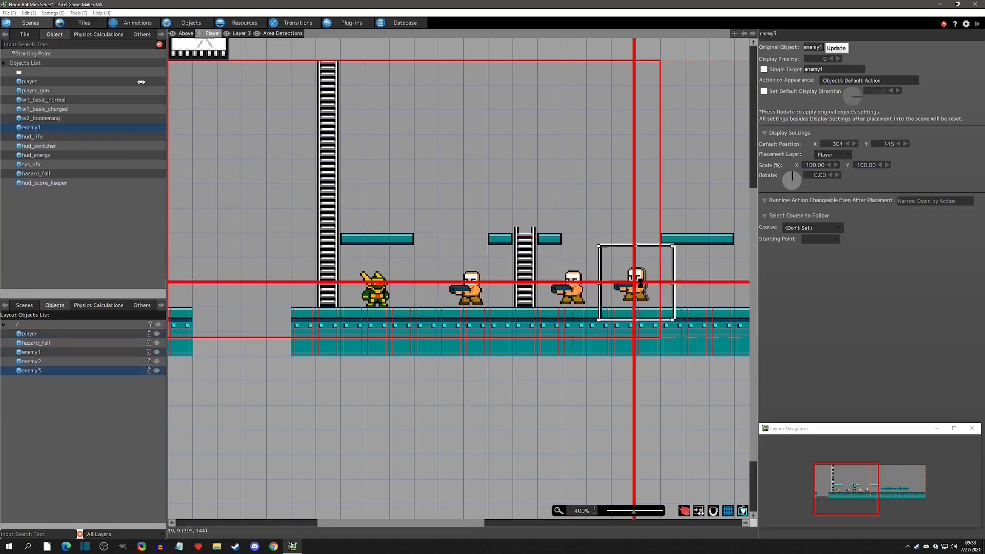
click(470, 287)
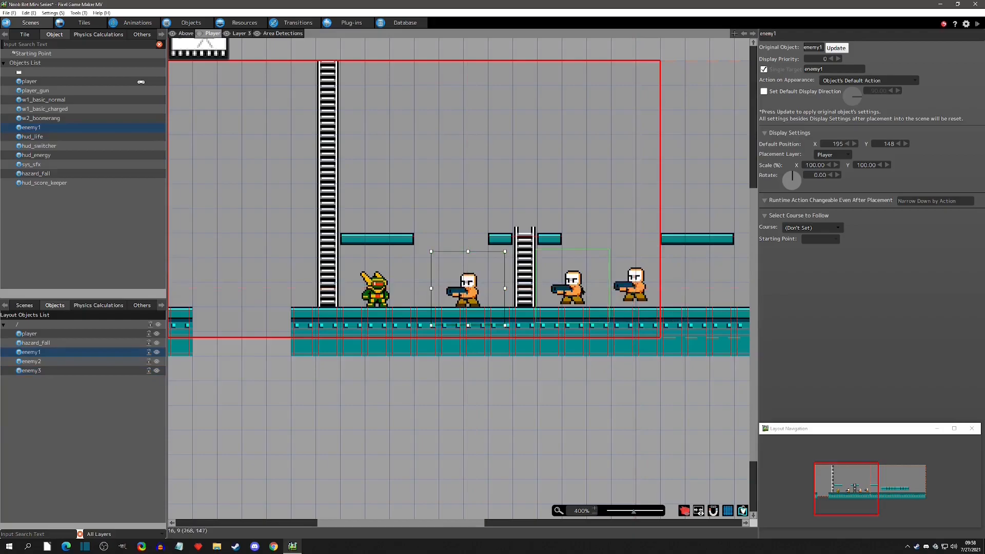
drag(582, 294, 571, 294)
drag(643, 300, 632, 300)
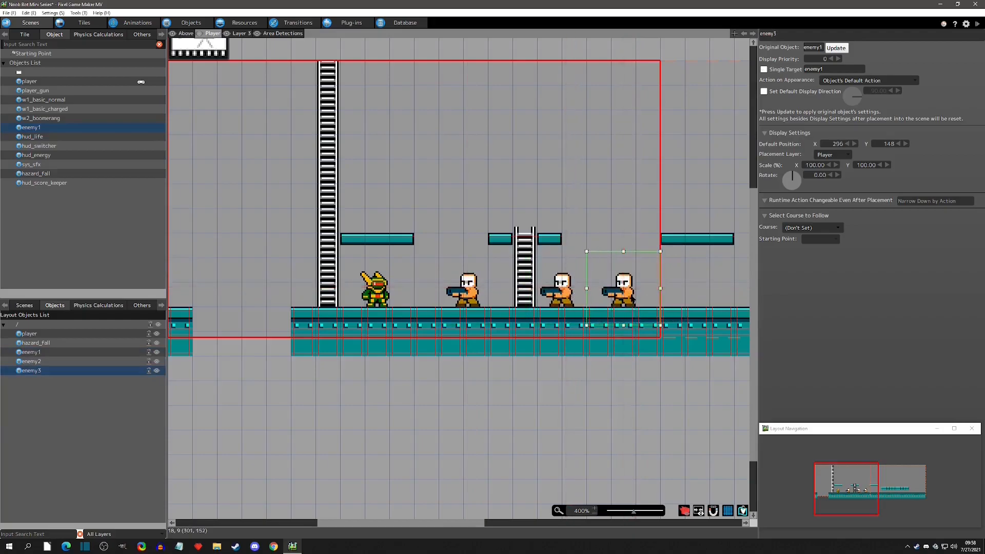
Test-play the scene, shooting at the enemies, then close the game window.
click(669, 160)
click(976, 23)
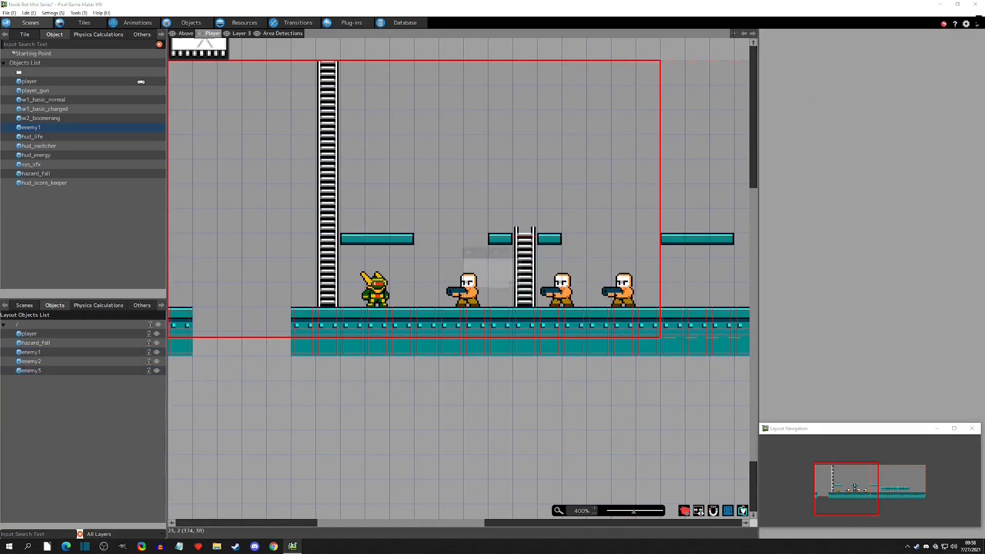
key(Left)
key(Right)
key(z)
key(x)
key(Left)
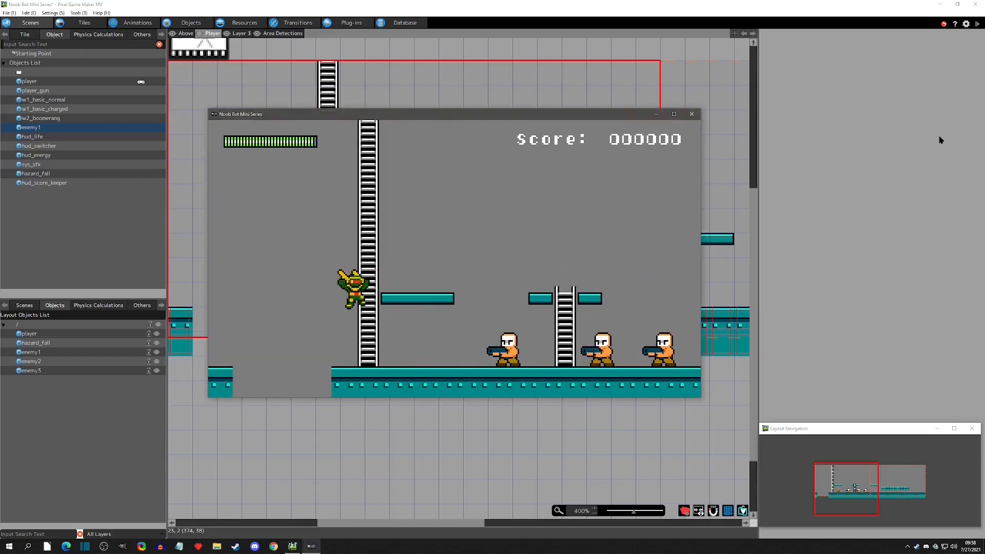
key(Right)
key(x)
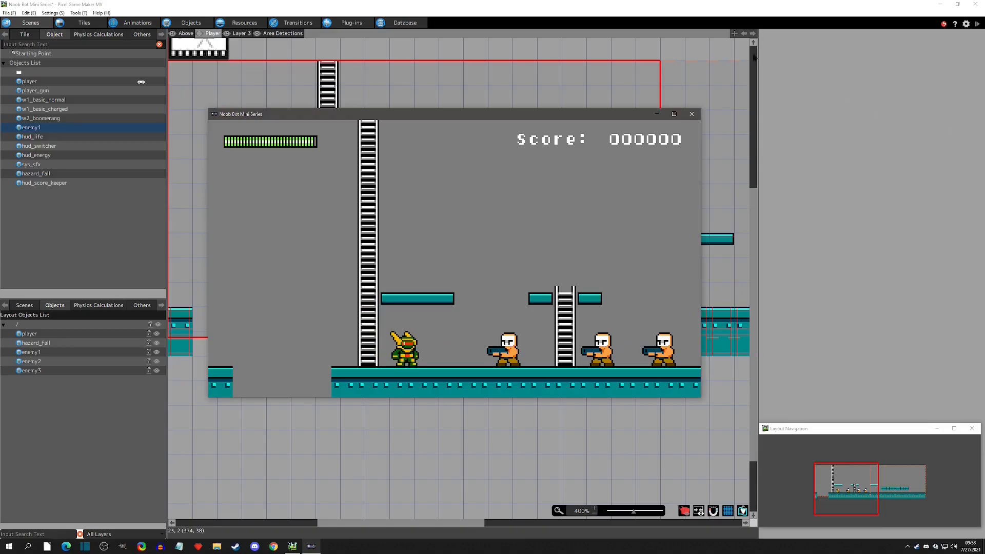
click(692, 113)
Open enemy1's animation and shrink its collision detection box to about 16 by 23 around the sprite.
click(191, 23)
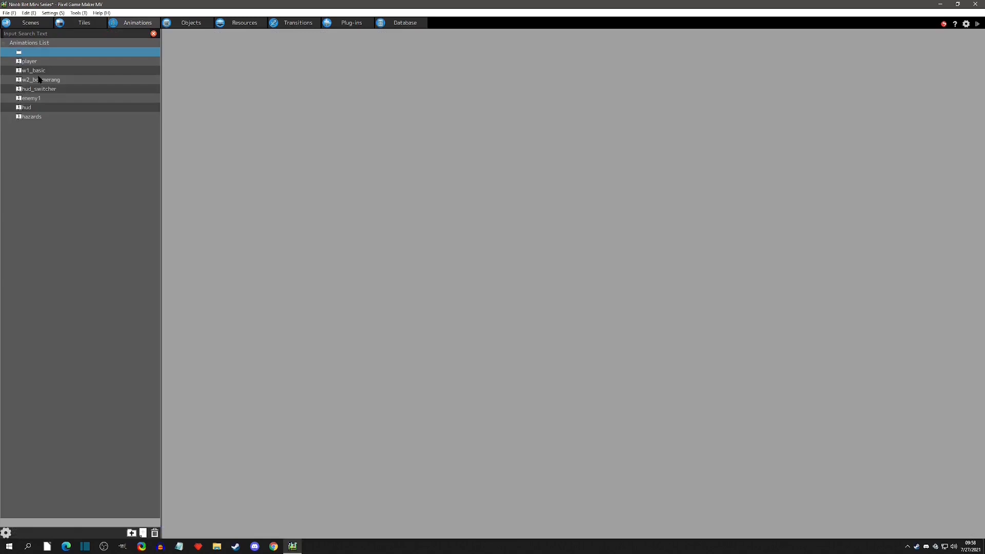
click(39, 99)
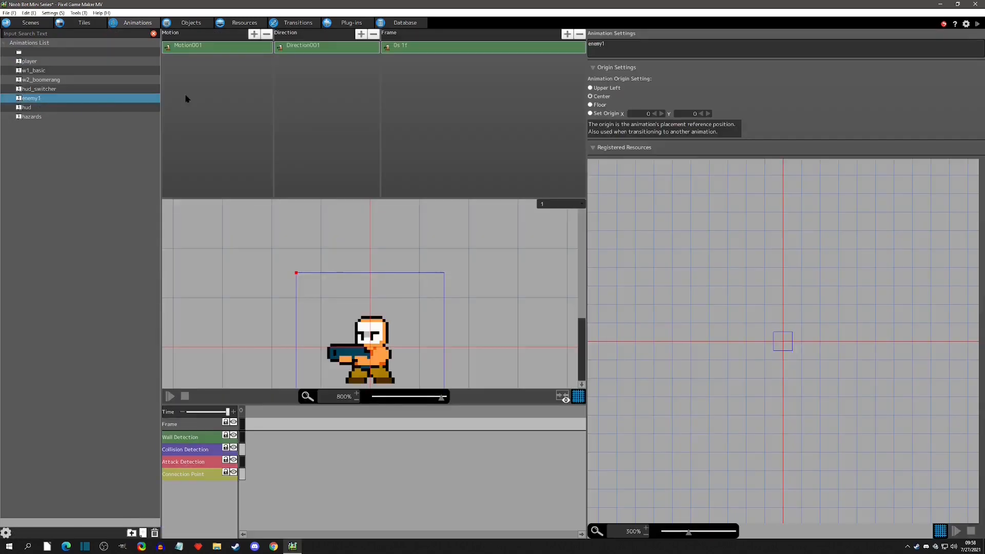
right_click(242, 450)
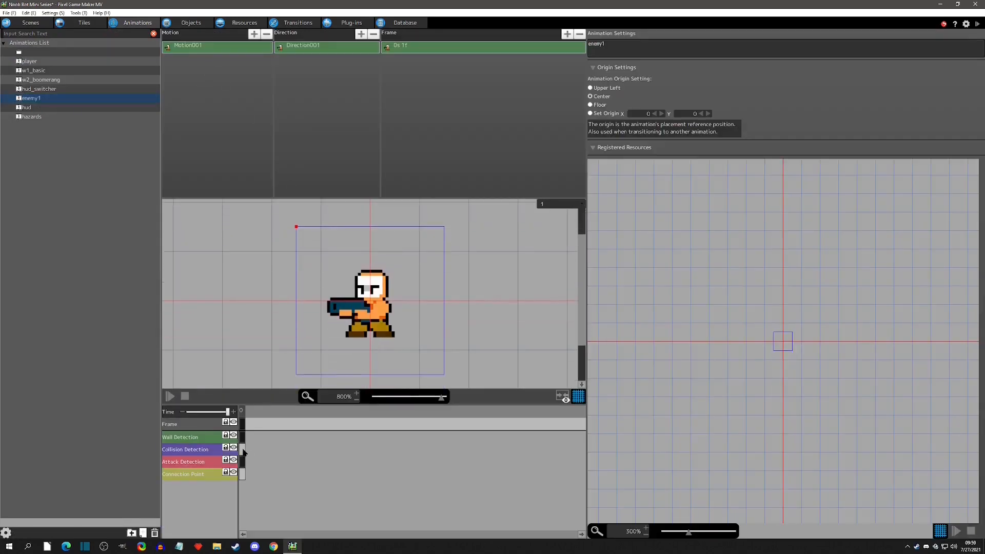
click(270, 490)
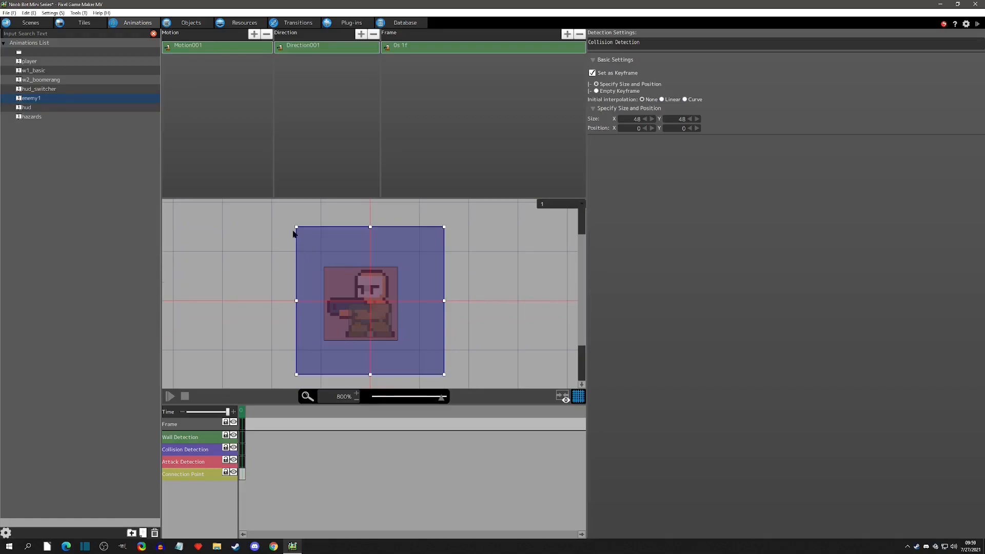
drag(296, 226, 347, 270)
drag(445, 375, 396, 341)
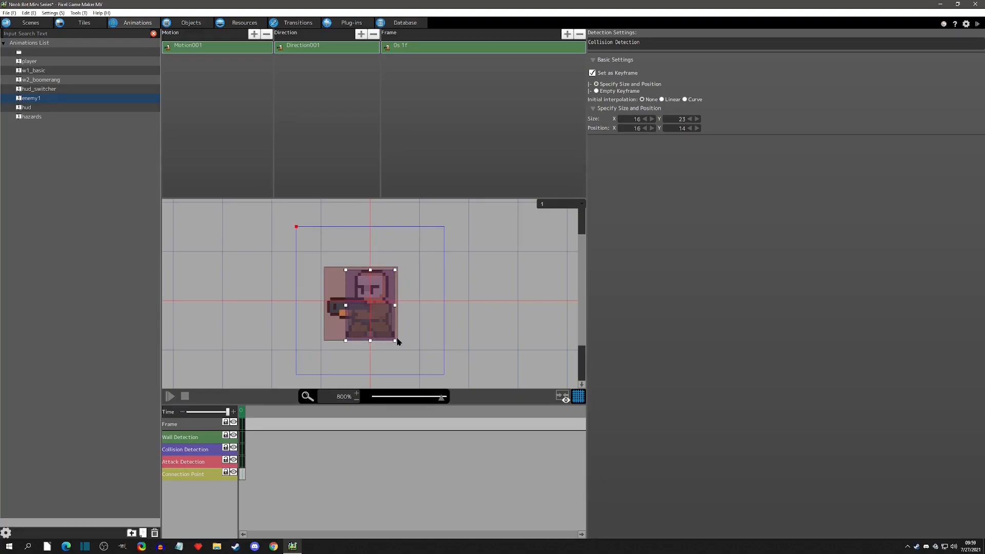
Resize enemy1's collision detection box to 16 by 22.
click(328, 271)
click(542, 304)
click(243, 450)
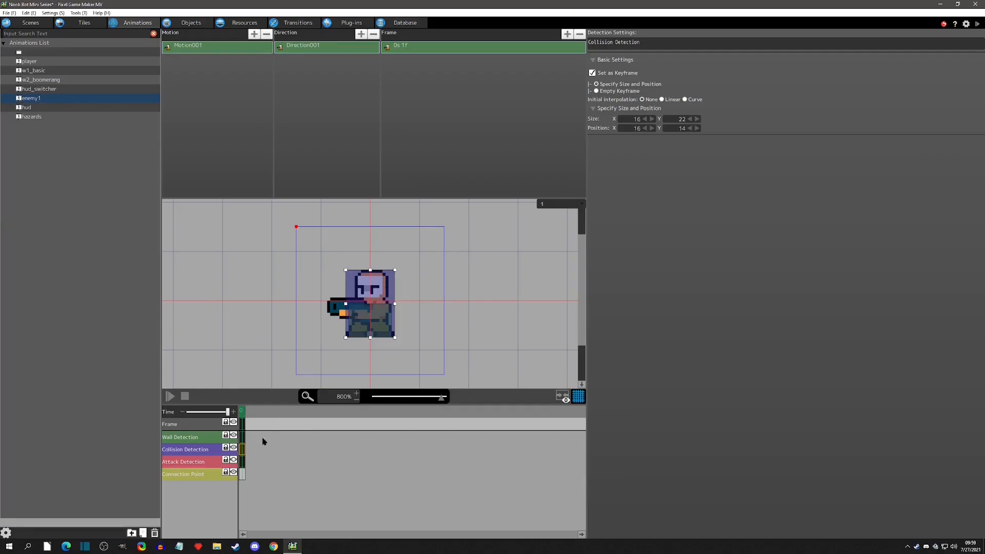
click(234, 460)
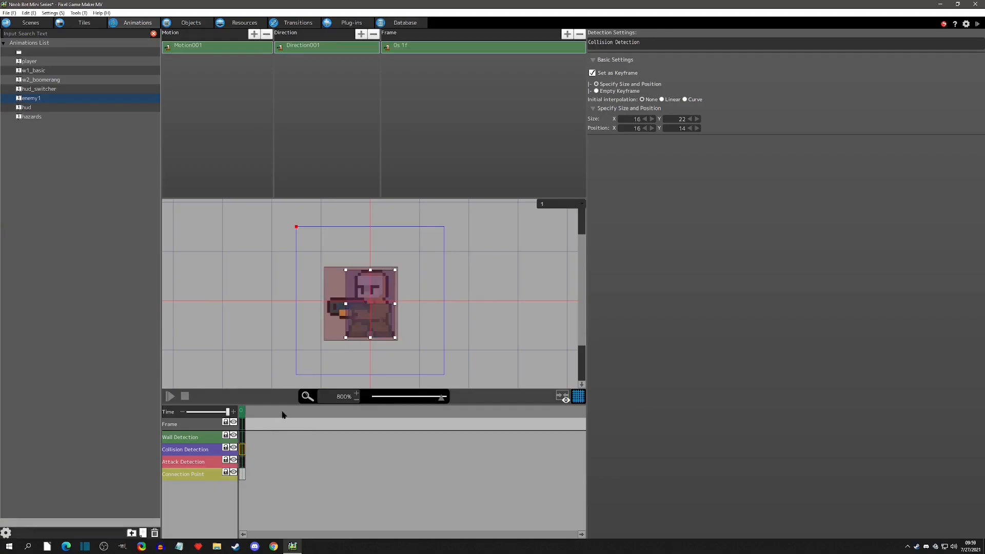
Test-play the game and close its window.
click(977, 24)
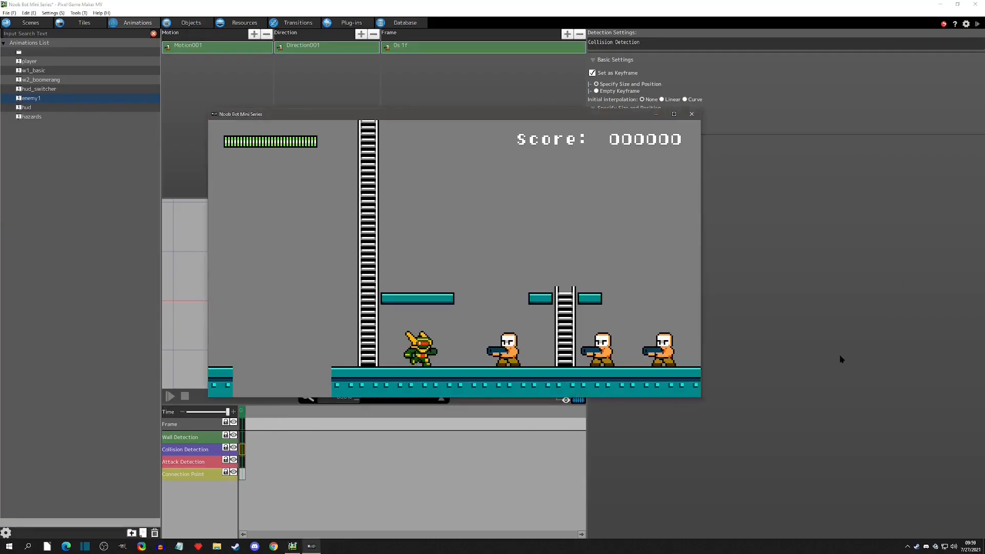
click(691, 114)
In w1_basic_normal's object settings, allow its attack detection to hit the Enemy Group.
click(191, 23)
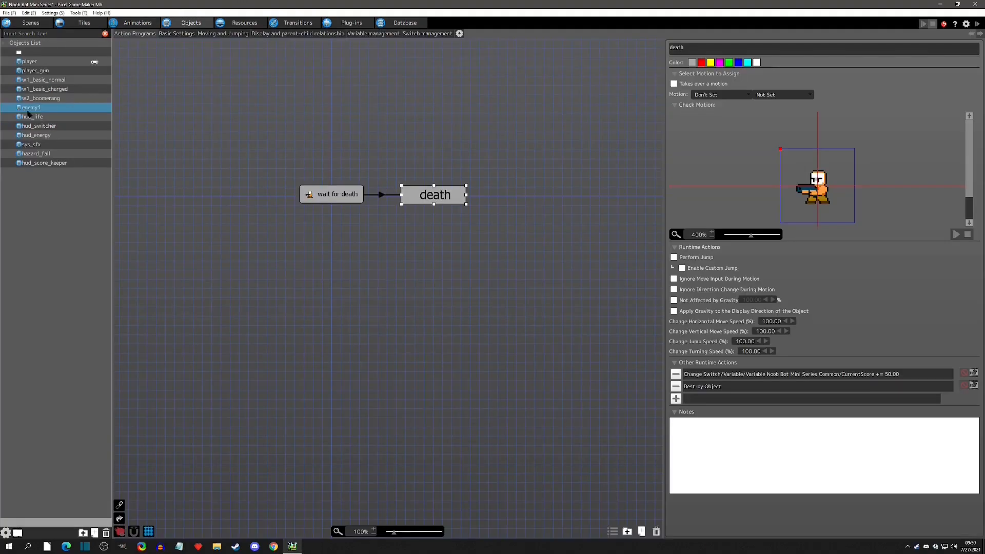
click(42, 81)
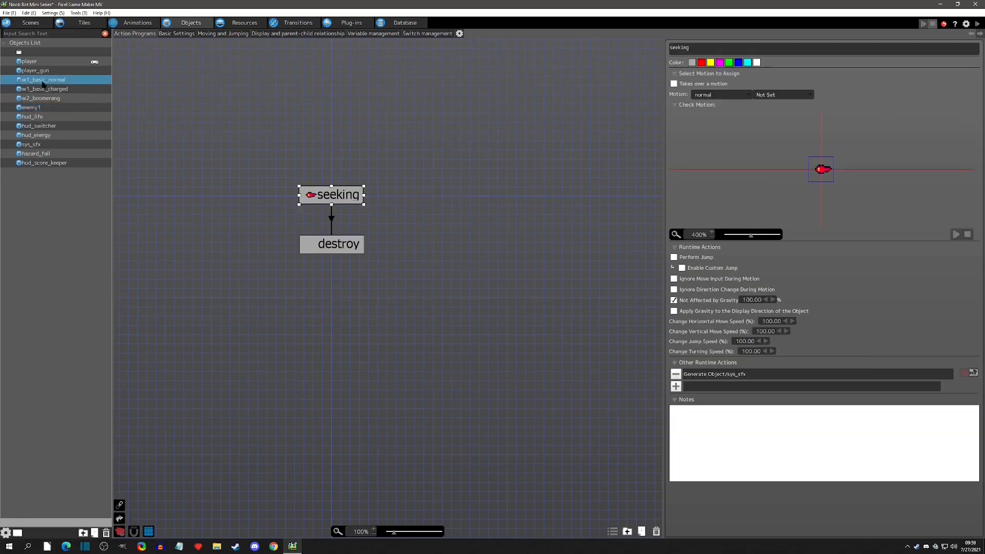
right_click(74, 83)
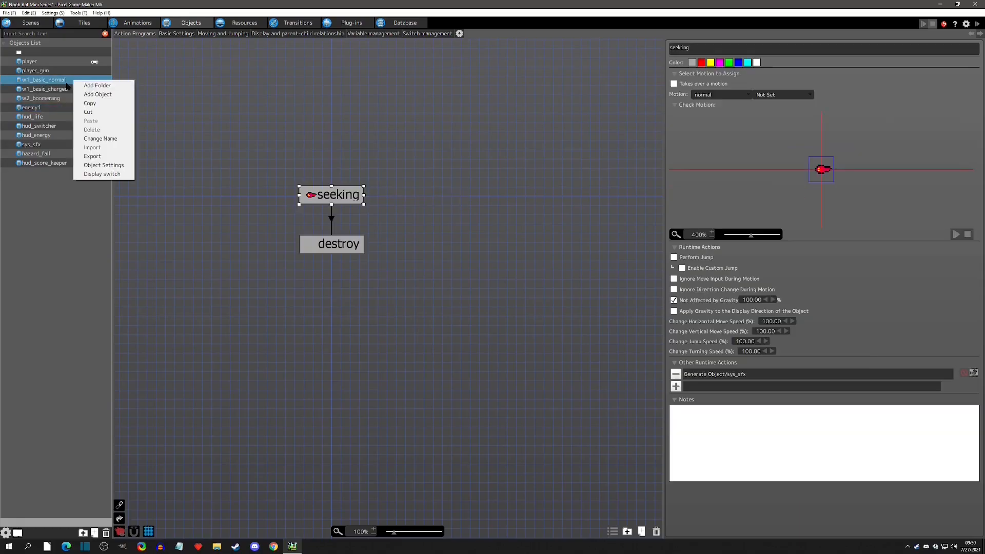
click(99, 166)
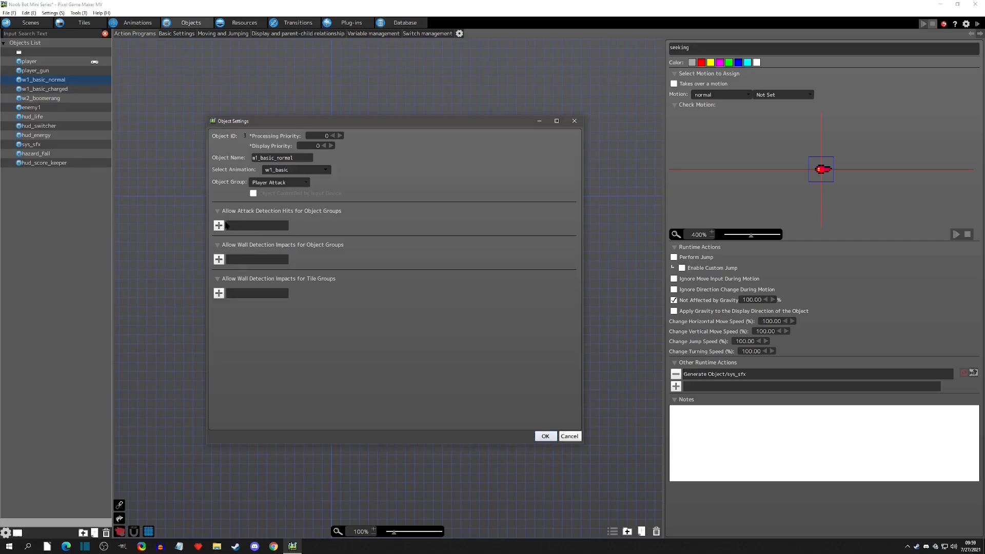
click(220, 226)
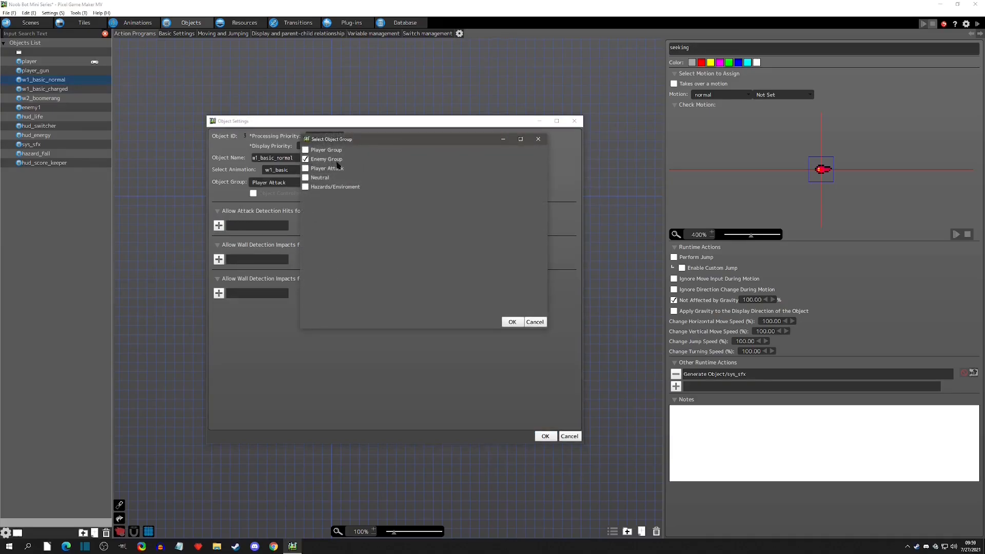
click(512, 322)
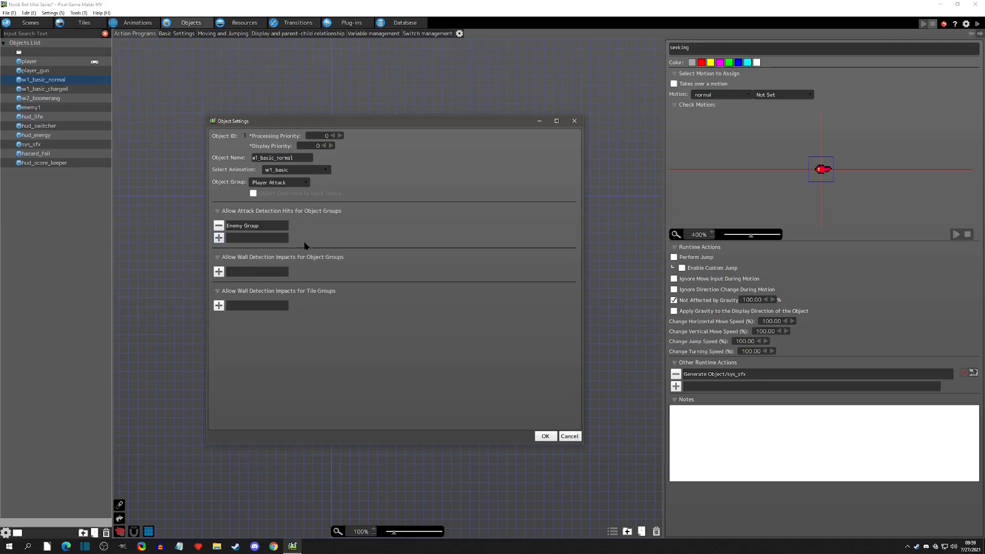
click(545, 436)
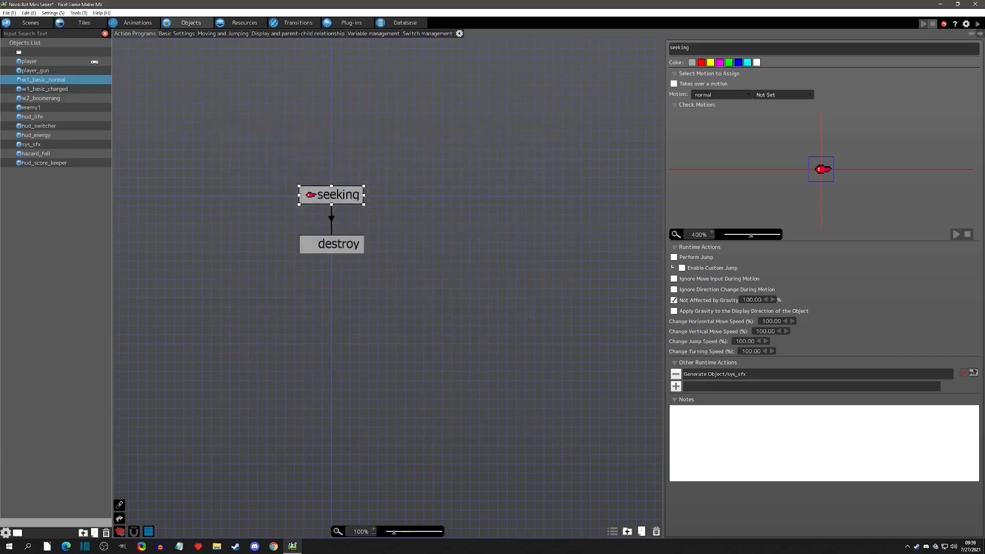
Test-play the game again and close the game window.
click(923, 23)
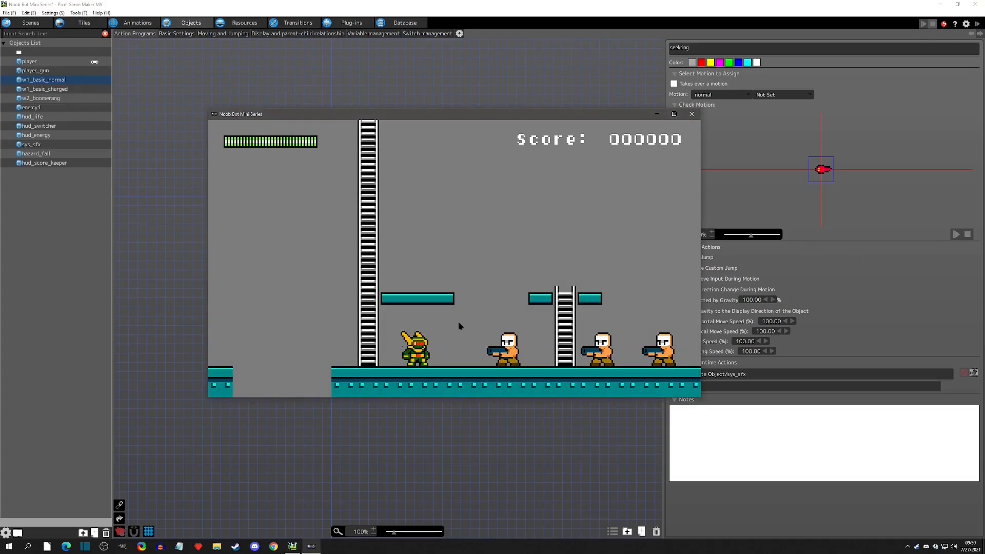
click(248, 124)
click(692, 114)
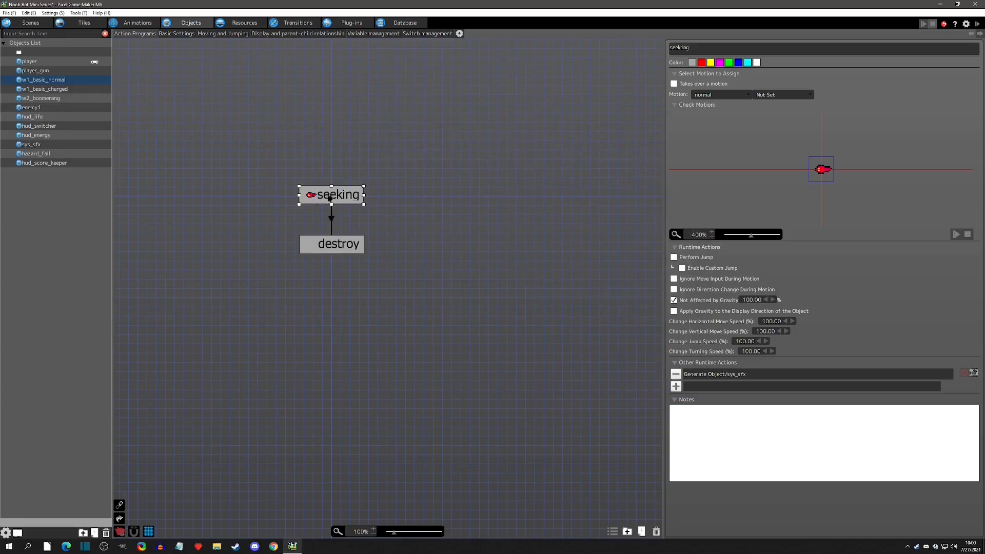
Add an attack detection box of about 8 by 7 to the w1_basic animation's normal motion.
click(138, 22)
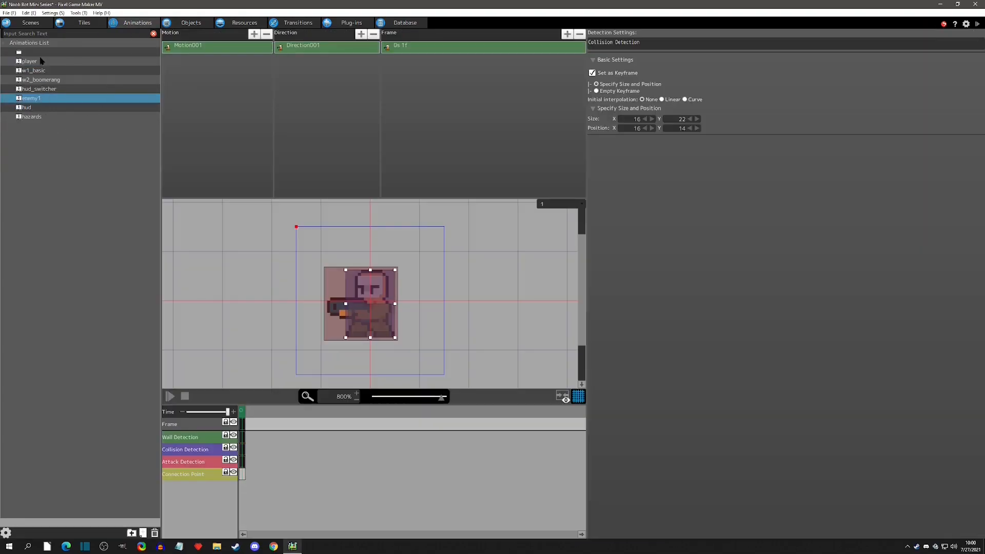
click(39, 70)
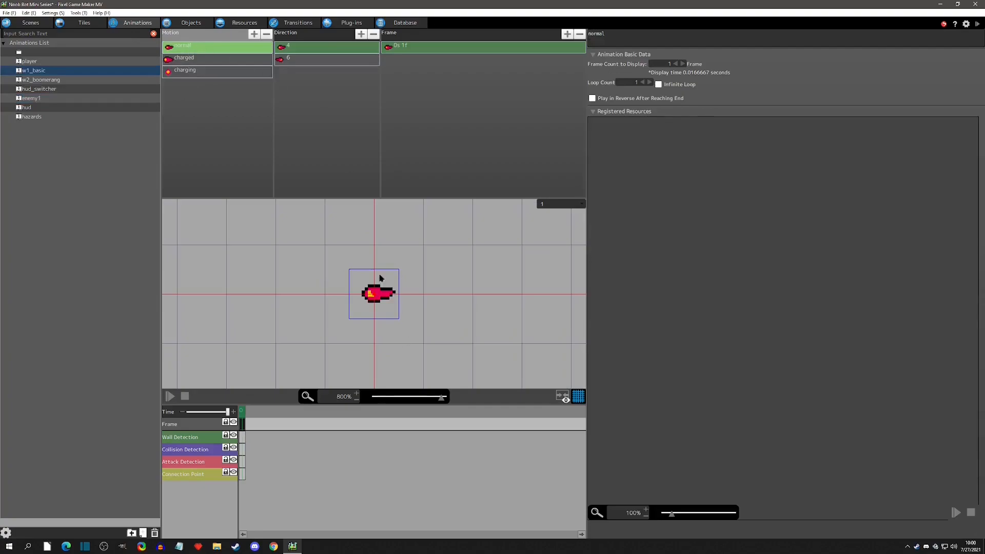
click(242, 462)
right_click(243, 463)
click(269, 495)
drag(361, 283, 364, 287)
drag(399, 319, 388, 309)
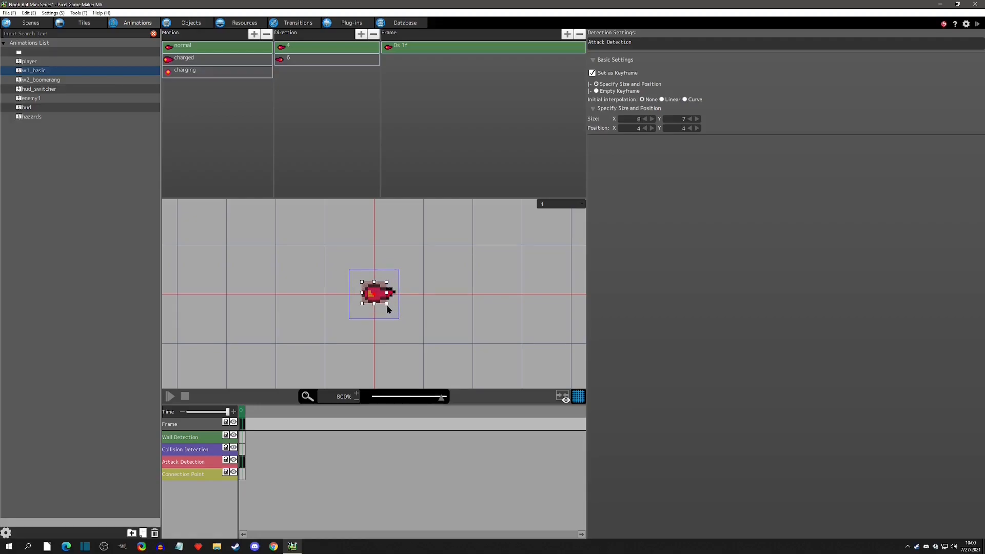
Copy the attack detection box and paste it onto the normal motion's direction 6 frame.
right_click(244, 464)
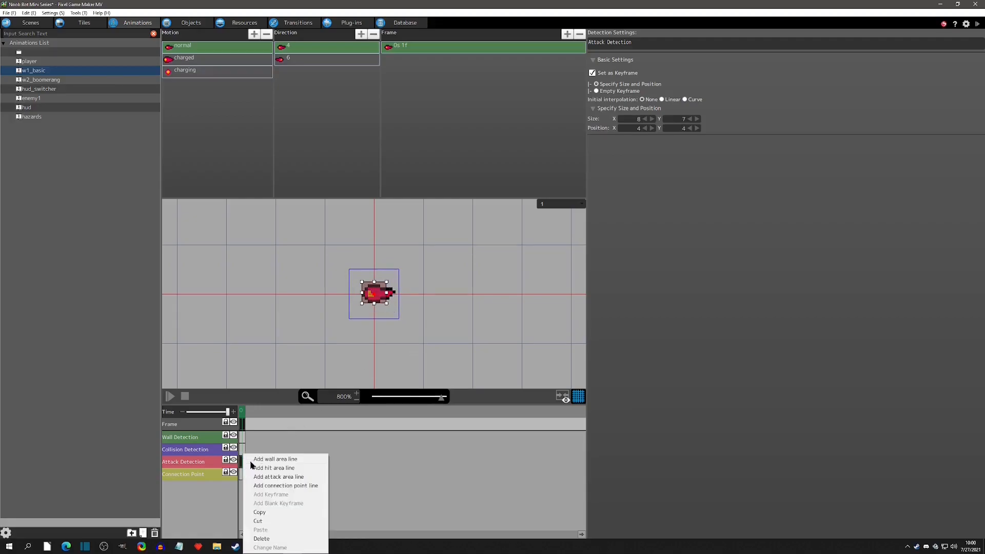
click(273, 514)
click(314, 64)
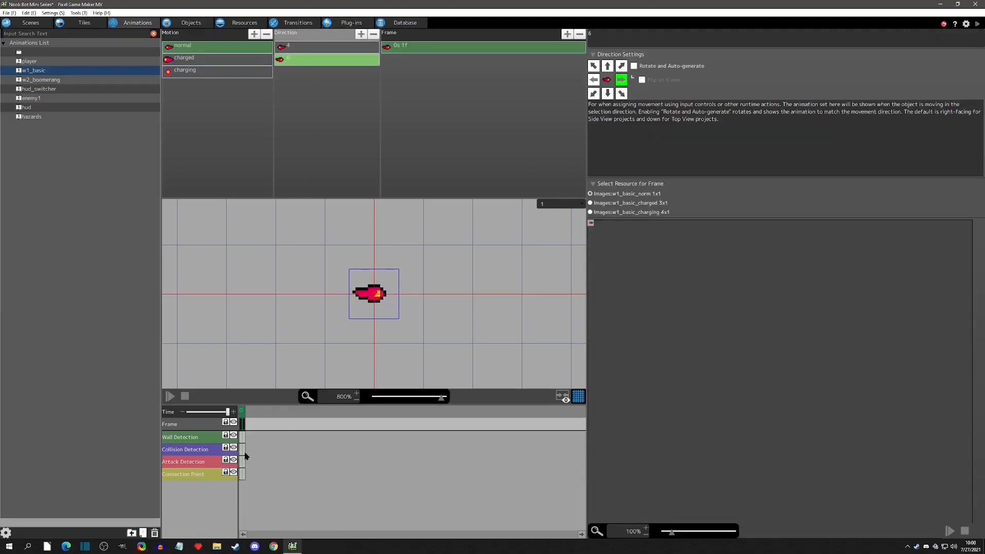
click(245, 464)
Add an attack detection box of about 12 by 8 to the charged motion's direction 4 frame.
click(226, 58)
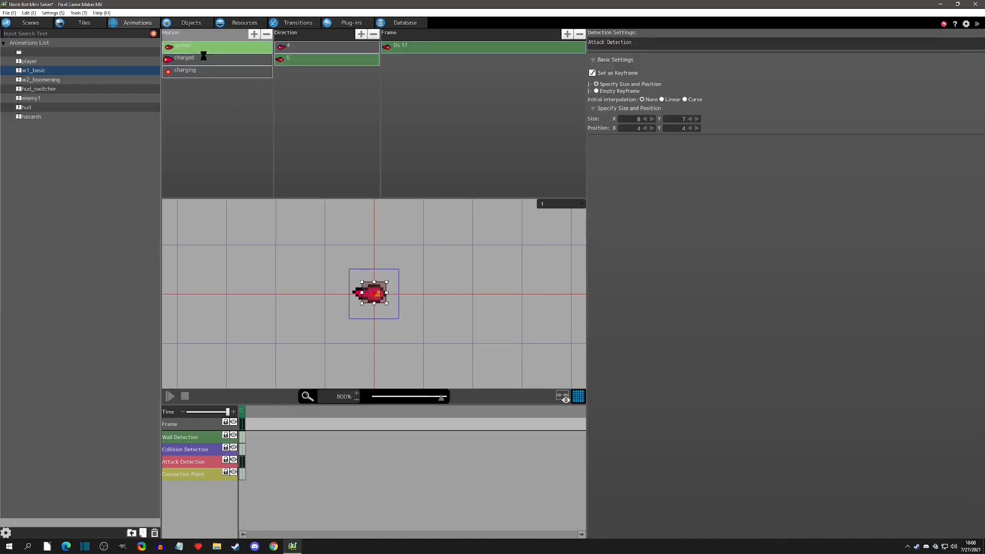
click(290, 50)
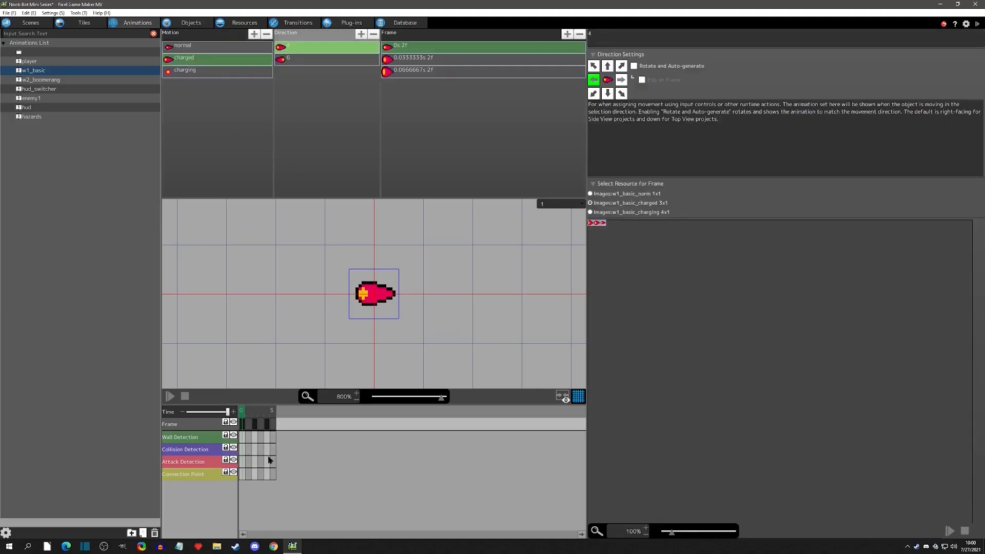
click(241, 463)
drag(361, 283, 393, 308)
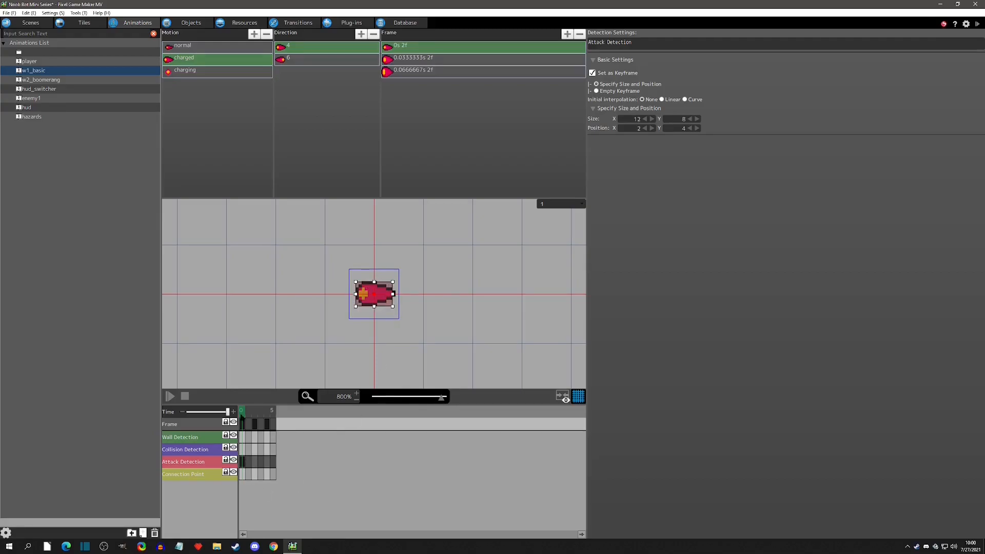
click(299, 61)
click(243, 461)
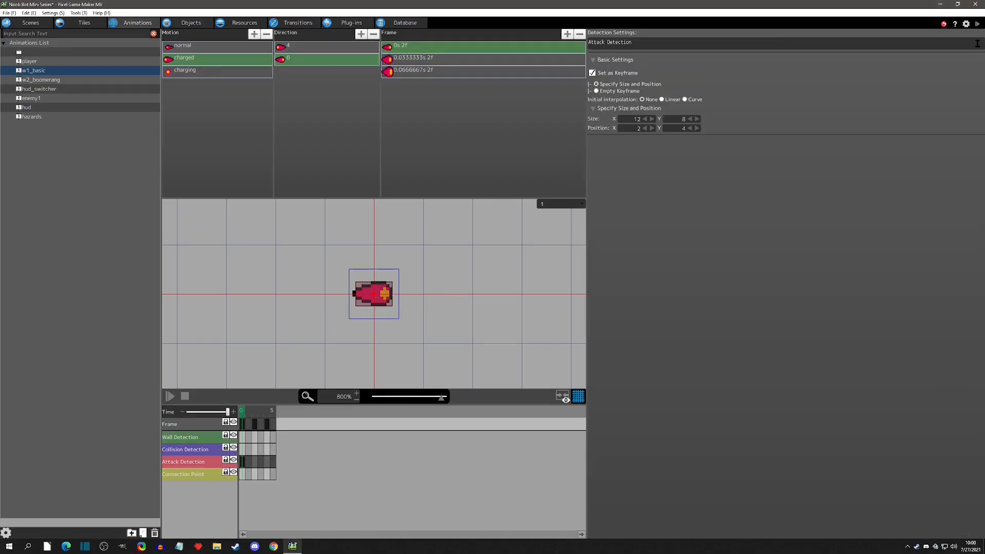
Launch a test play of the game.
click(976, 24)
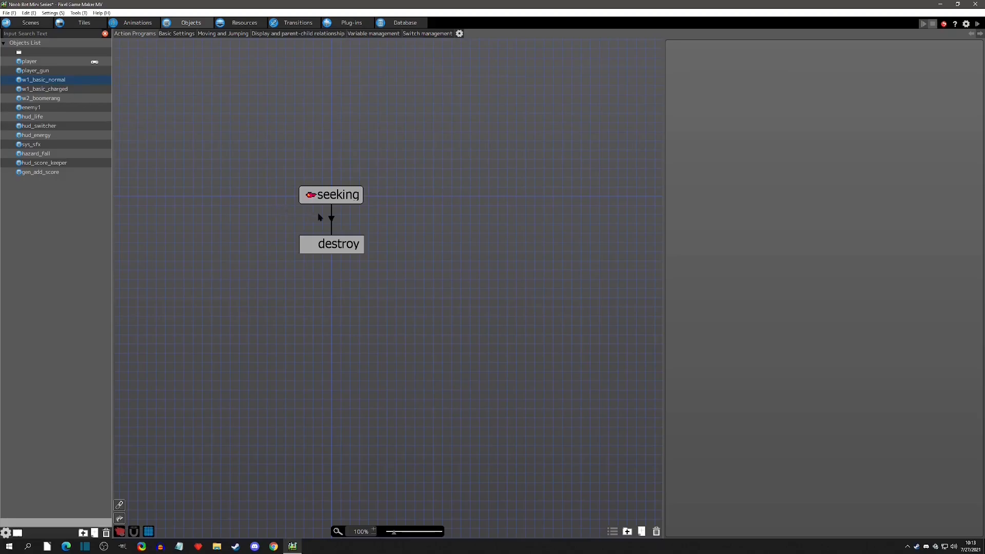
Add a seeking-to-destroy condition for contact with collision detection of the Enemy Group in all directions.
click(332, 221)
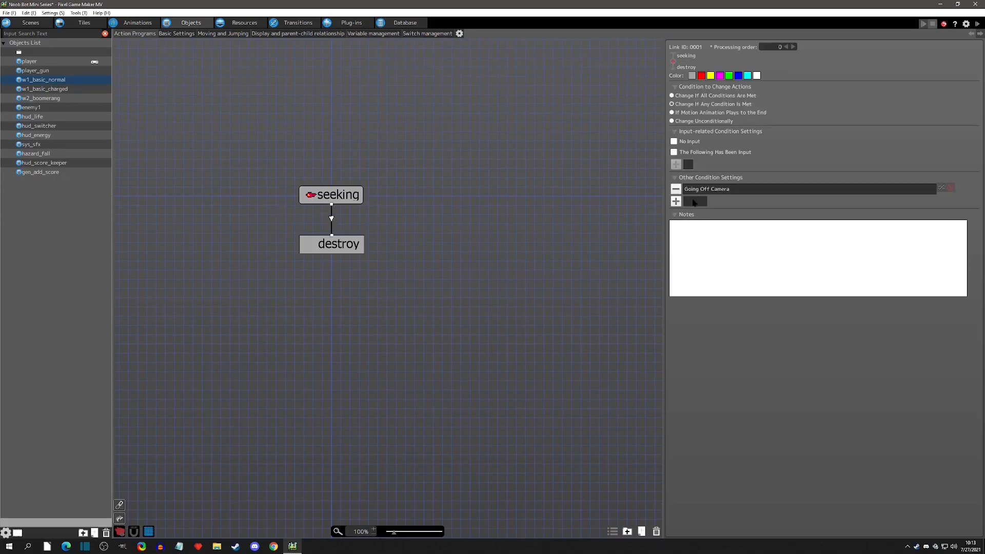
click(676, 201)
click(194, 152)
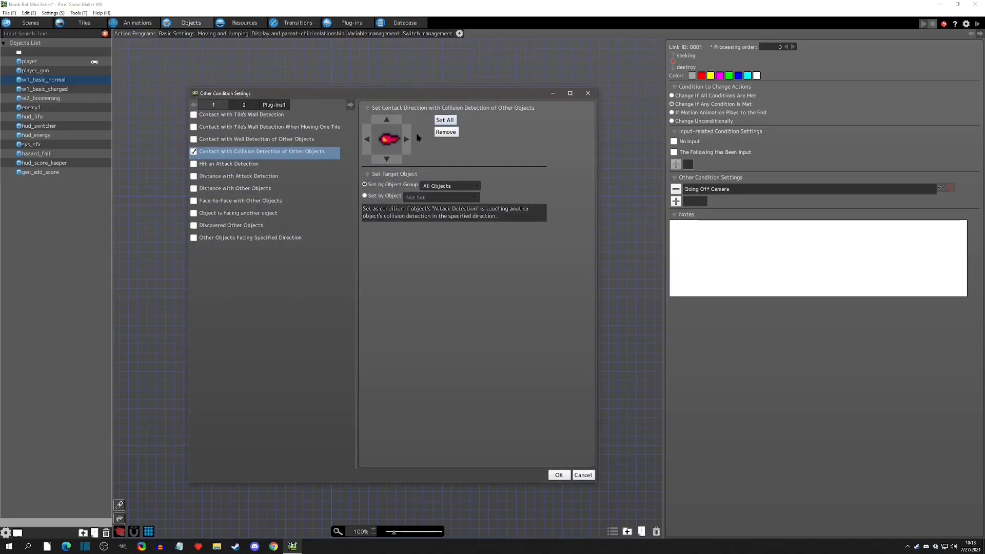
click(437, 123)
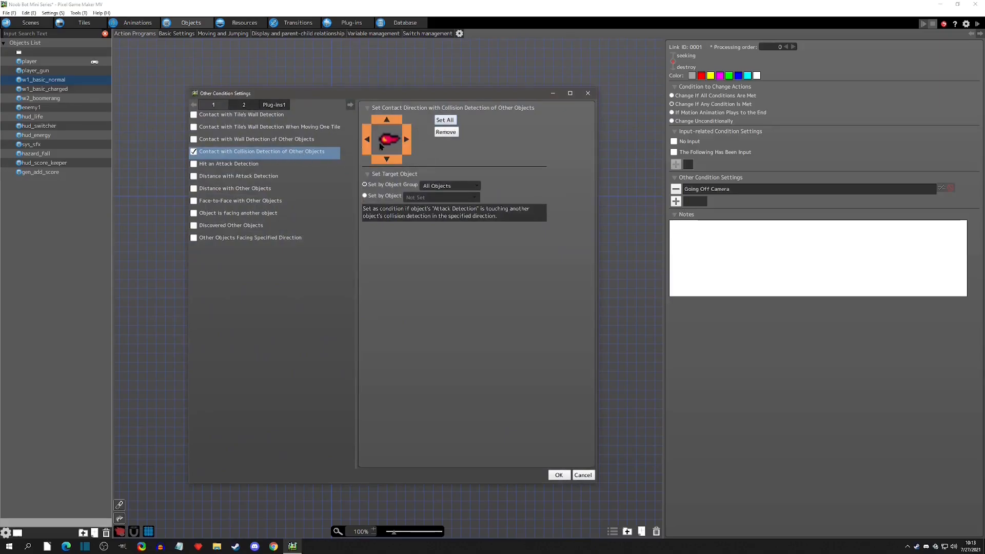
click(436, 186)
click(446, 209)
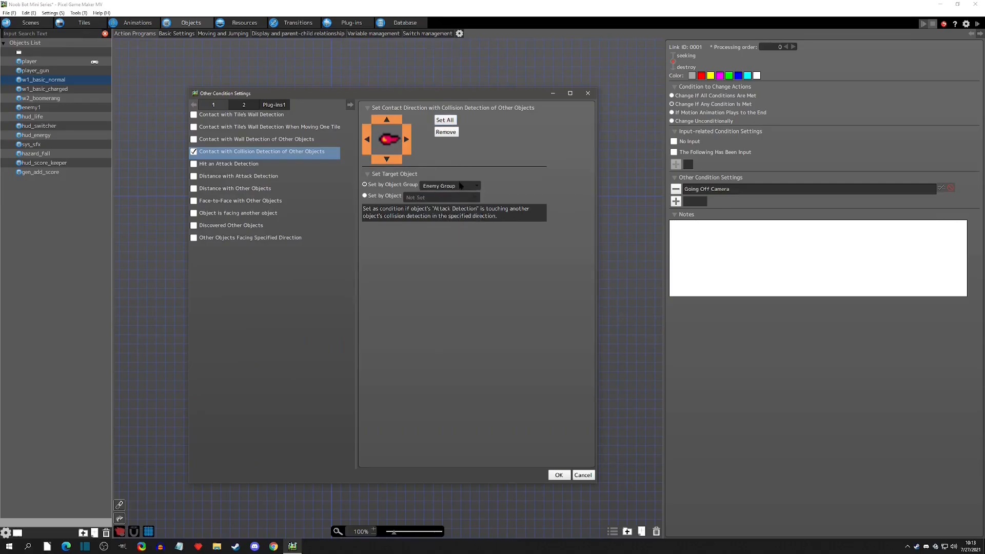
click(558, 474)
Combine the Going Off Camera and collision contact conditions with OR.
click(966, 193)
click(965, 213)
click(713, 192)
click(716, 201)
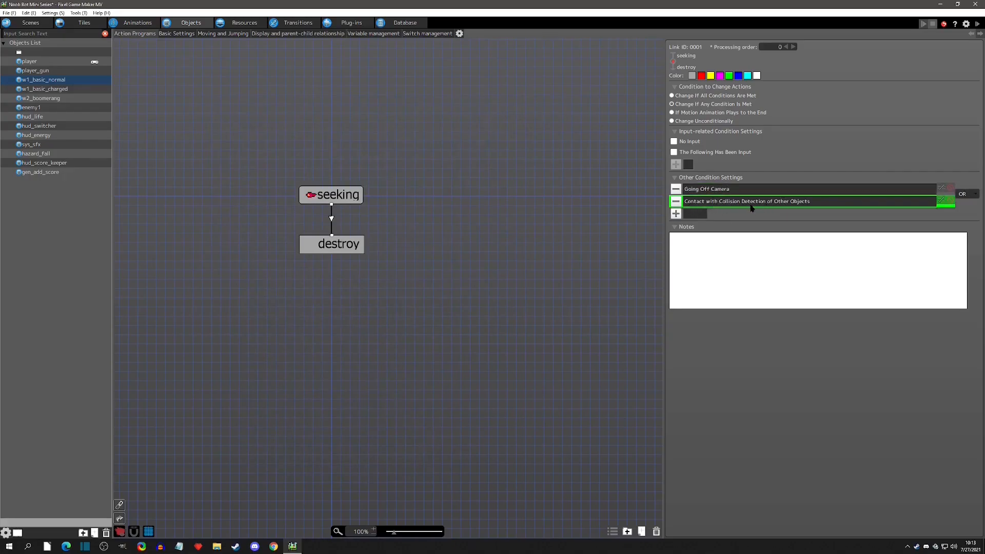
Test-play the game, moving, jumping and shooting at the enemies.
click(977, 24)
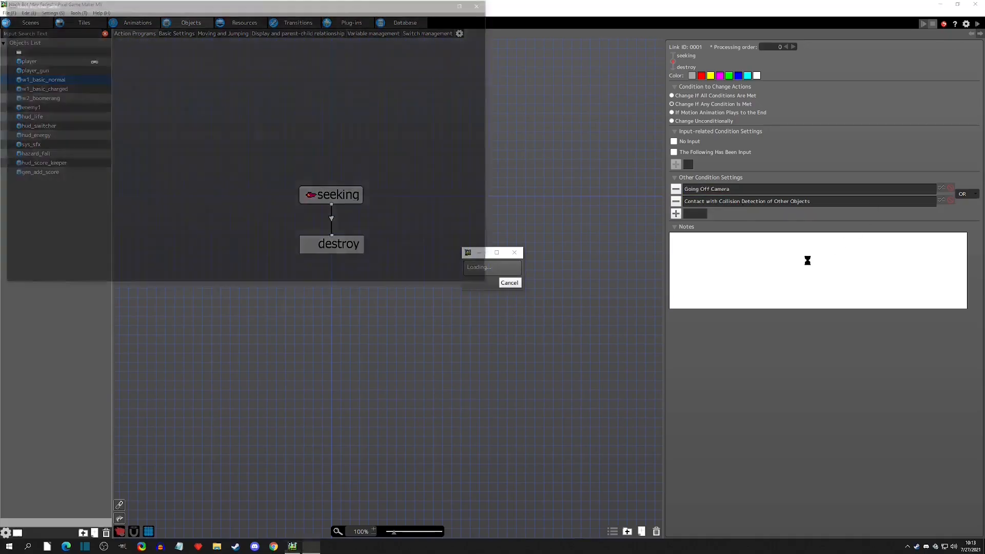
key(Left)
key(space)
key(space)
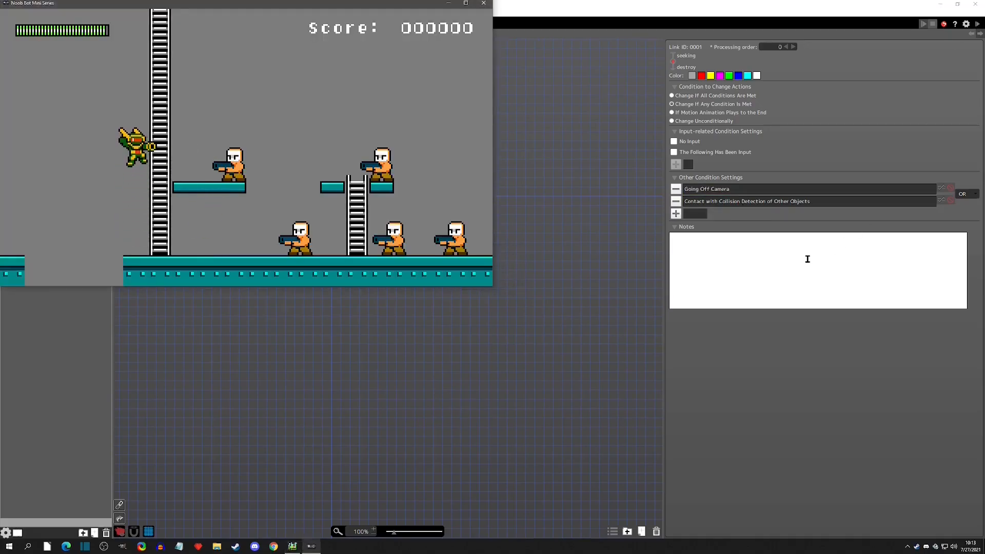
key(x)
key(x)
key(x)
key(x)
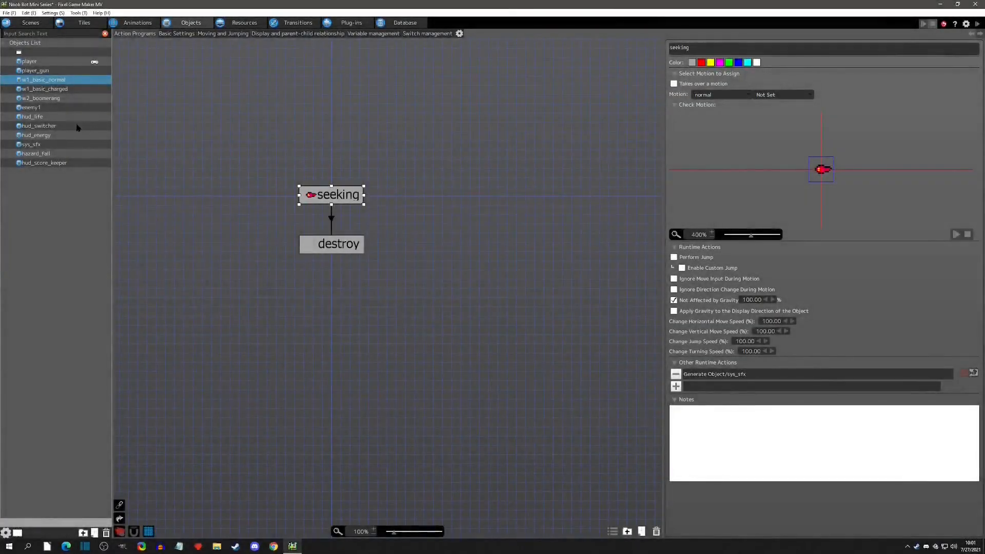
Create a new object named gen_add_score in the Neutral group with no attack, wall or tile detection groups.
click(38, 108)
click(435, 194)
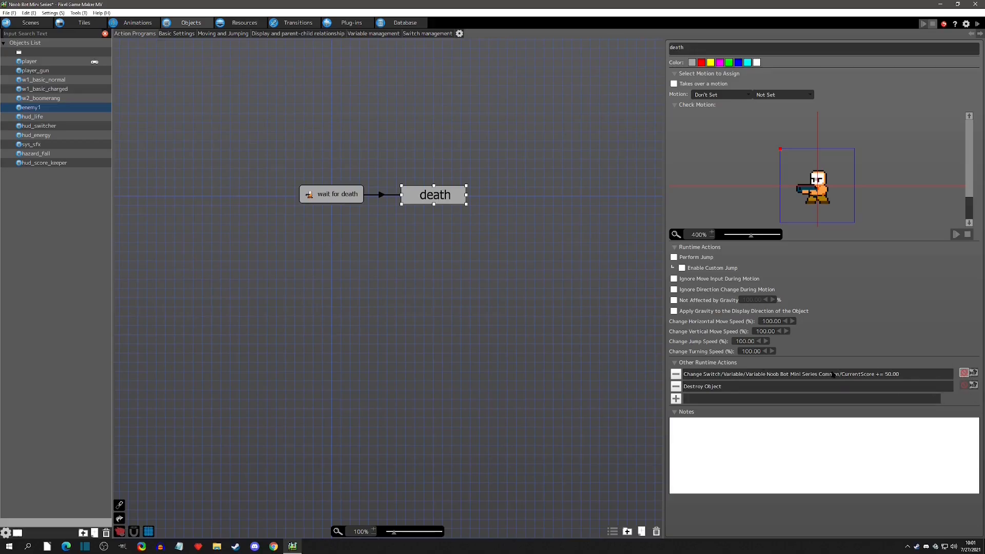
right_click(48, 193)
click(77, 209)
drag(288, 139, 108, 146)
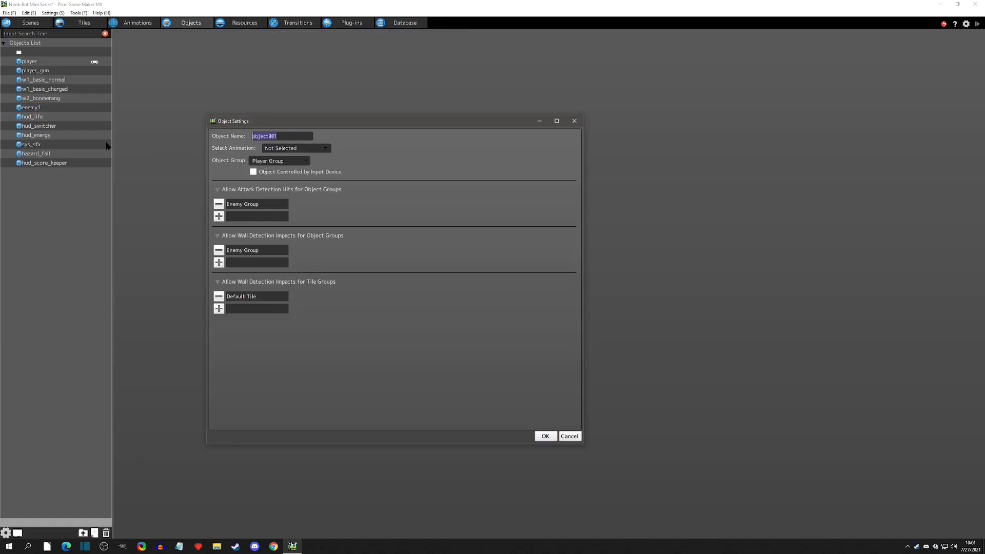
text(gen_add_score)
click(277, 150)
click(290, 150)
click(282, 162)
click(272, 195)
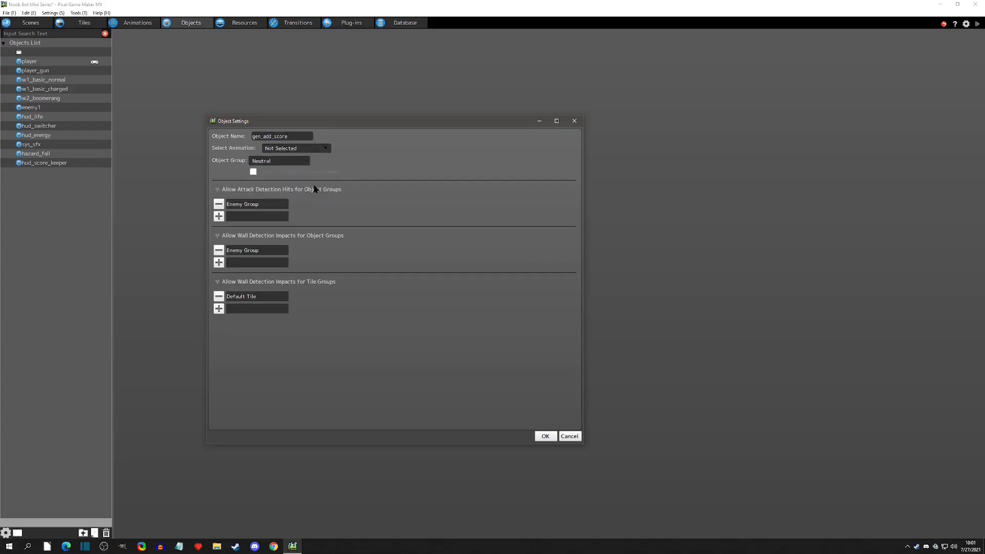
click(219, 204)
click(218, 237)
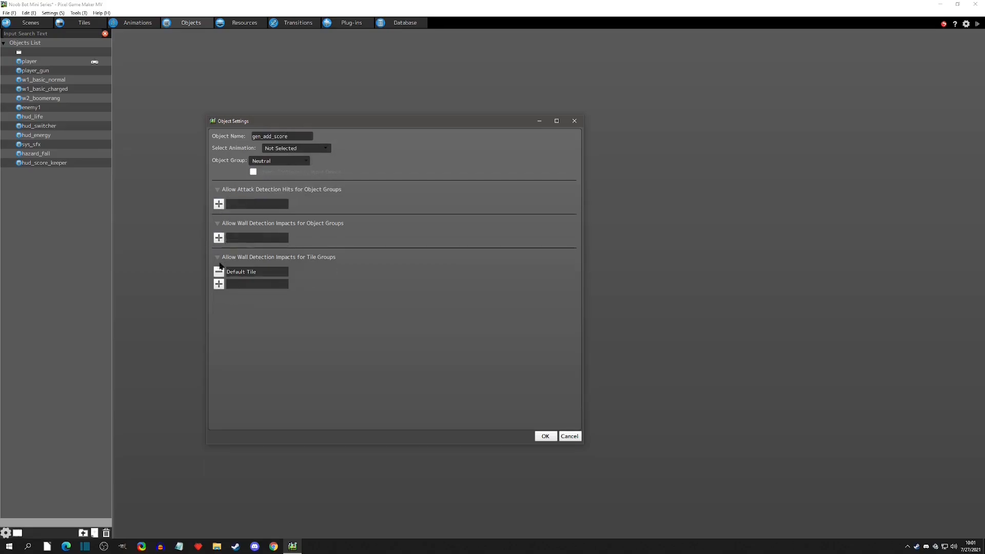
click(219, 272)
click(545, 435)
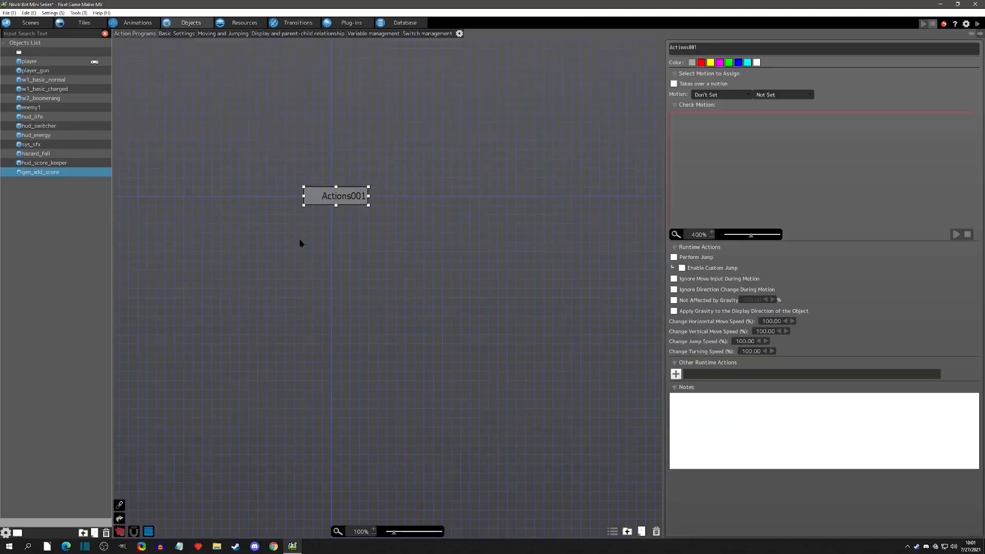
Rename the gen_add_score object's first action to +50.
drag(719, 52, 576, 53)
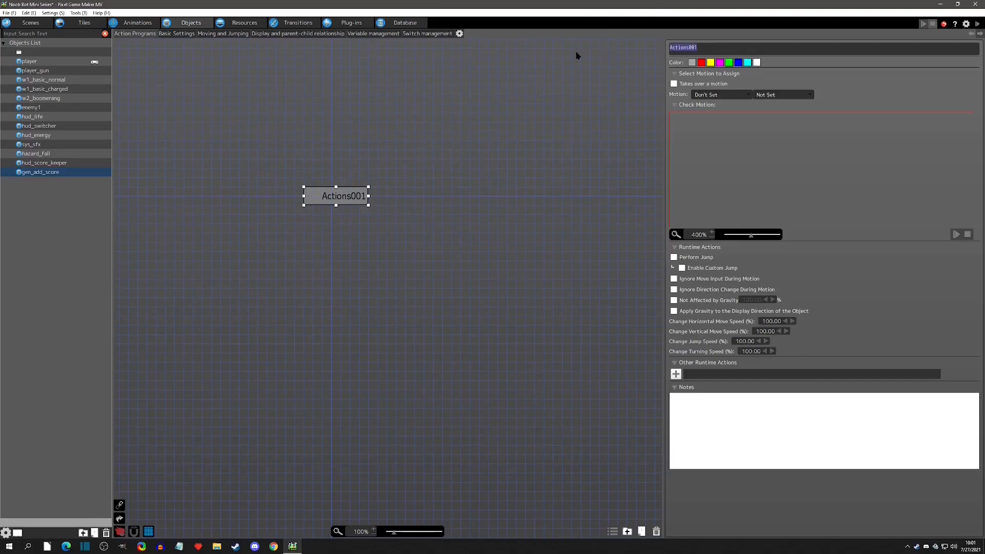
key(BackSpace)
text(+50)
click(747, 62)
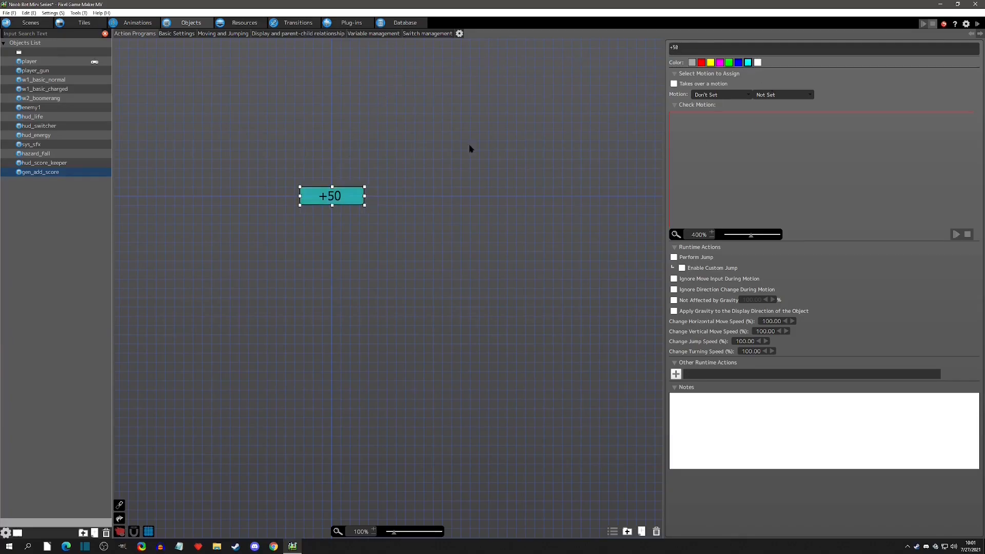
Set gen_add_score's restore-after-destruction condition to None and turn off critical attack and post-damage invincibility.
click(345, 136)
click(333, 201)
click(214, 34)
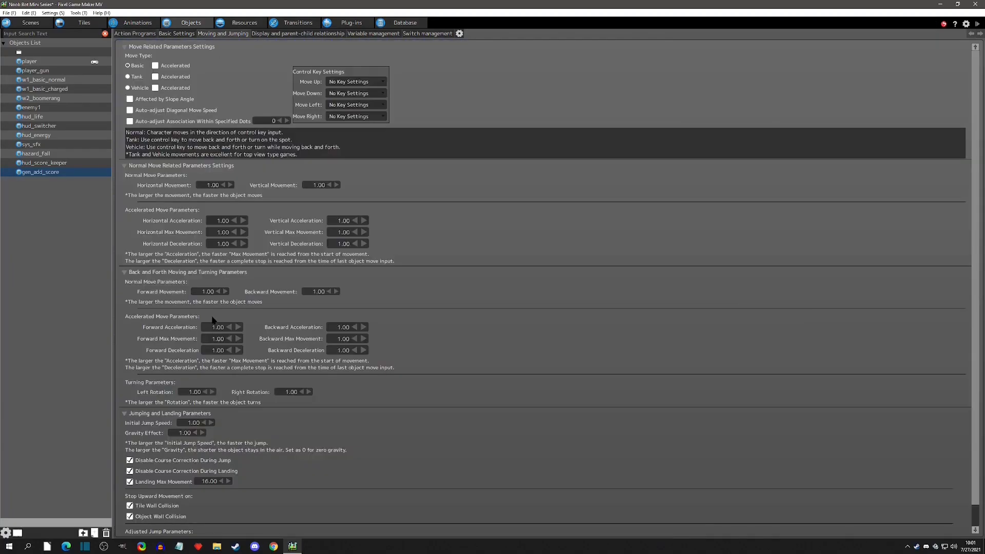
click(185, 433)
click(183, 34)
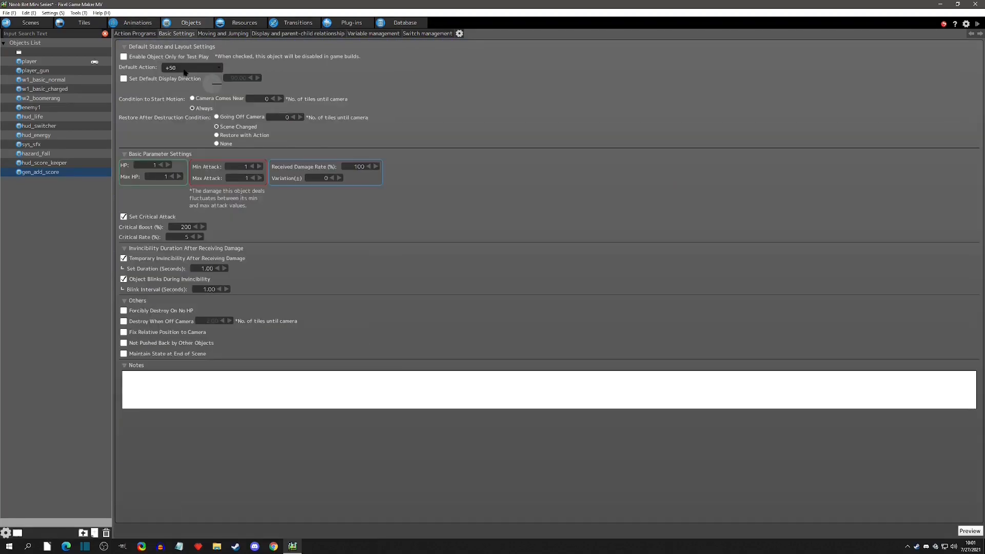
click(217, 143)
click(124, 216)
click(124, 258)
click(145, 36)
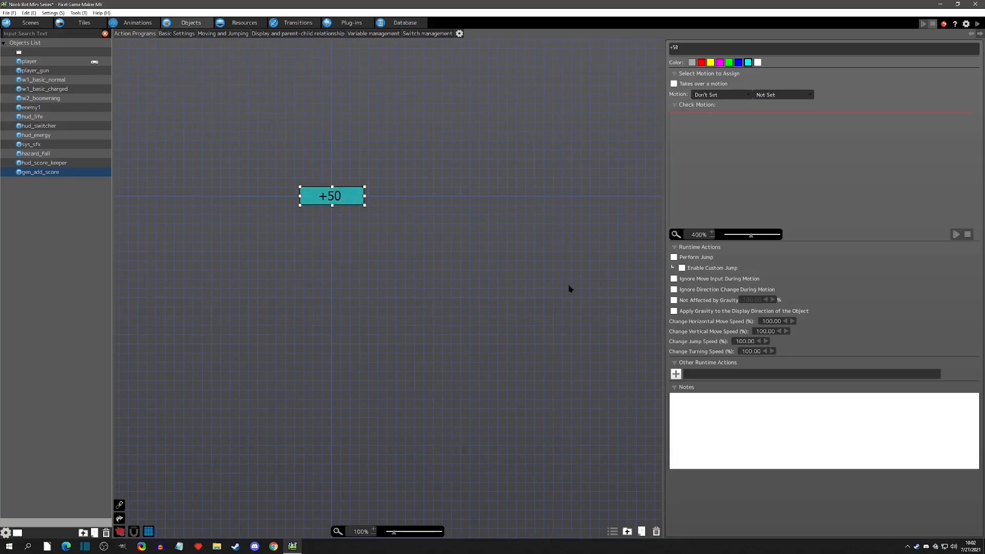
click(676, 375)
click(181, 107)
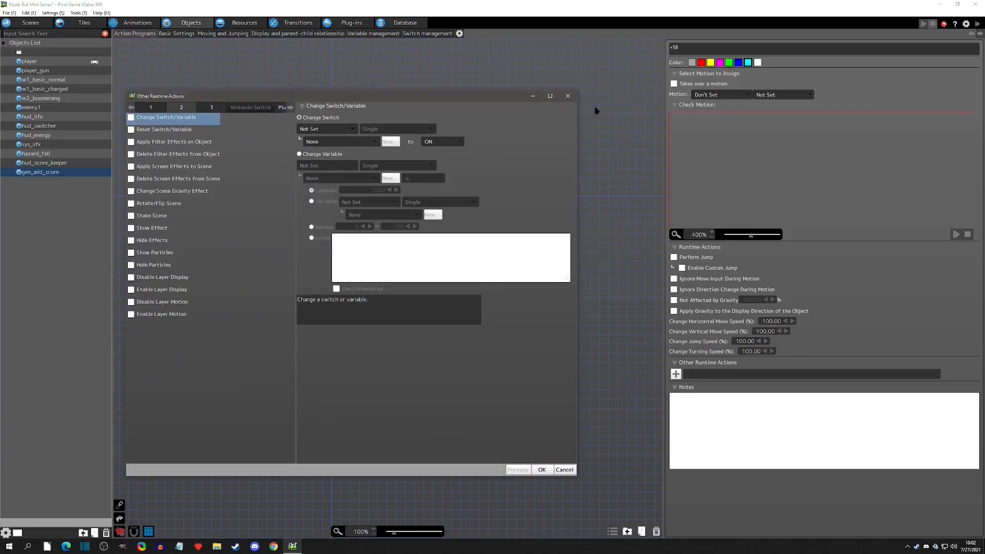
click(569, 97)
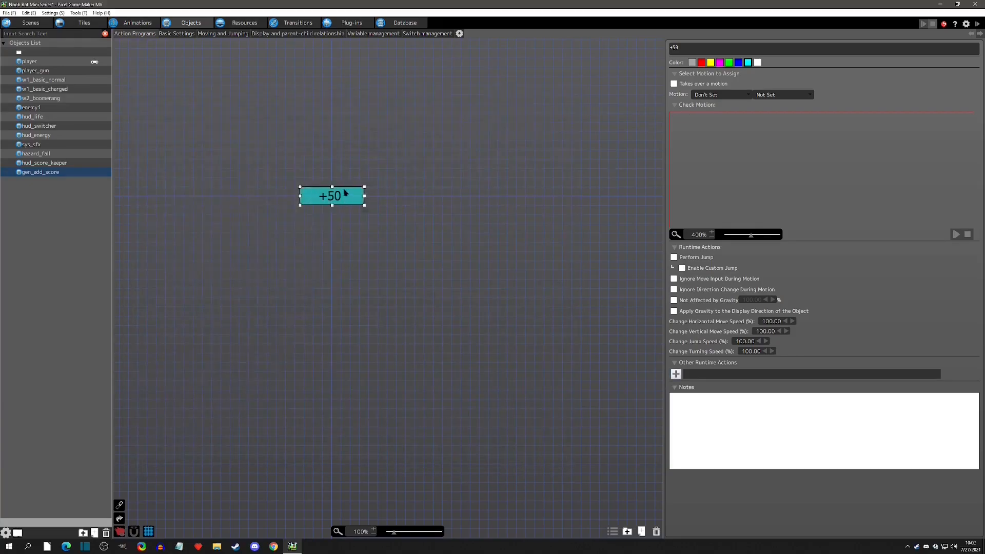
Add a Generate Object action to enemy1's death action that generates gen_add_score using its +50 action.
click(295, 203)
click(33, 108)
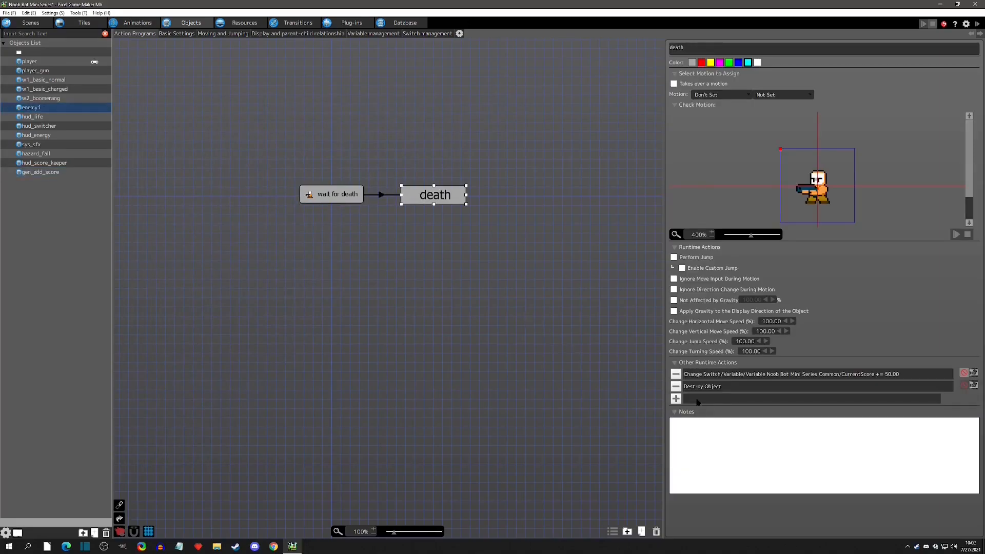
click(690, 376)
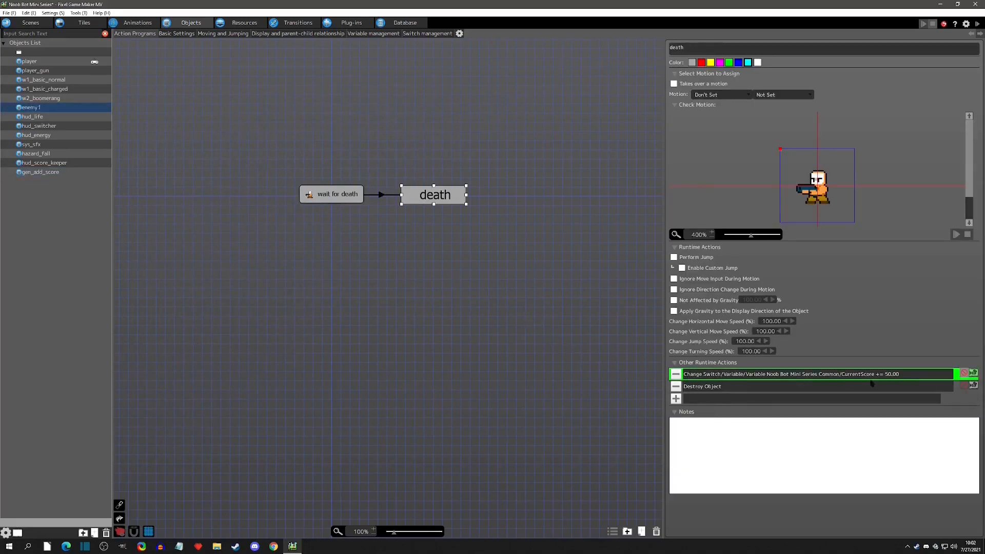
click(677, 401)
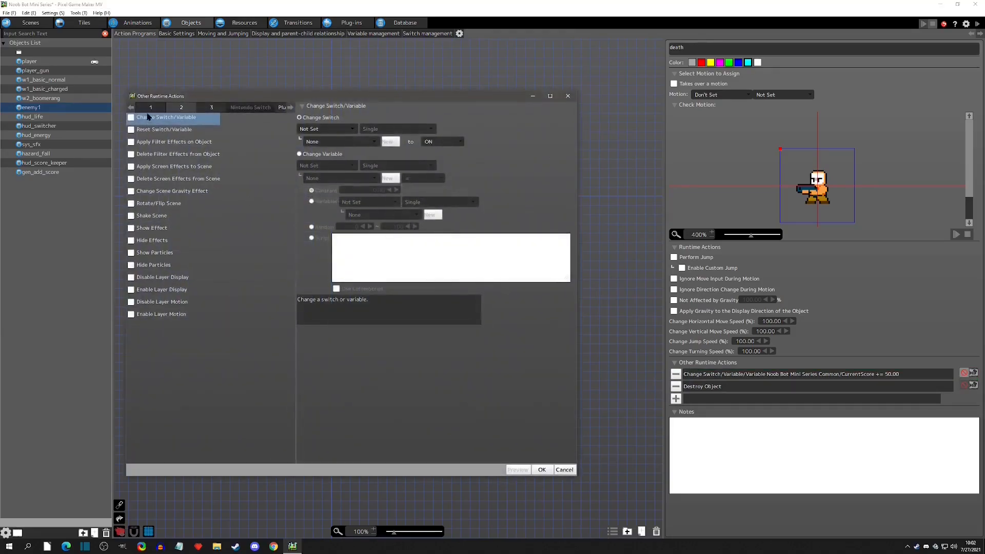
click(181, 107)
click(131, 191)
click(379, 119)
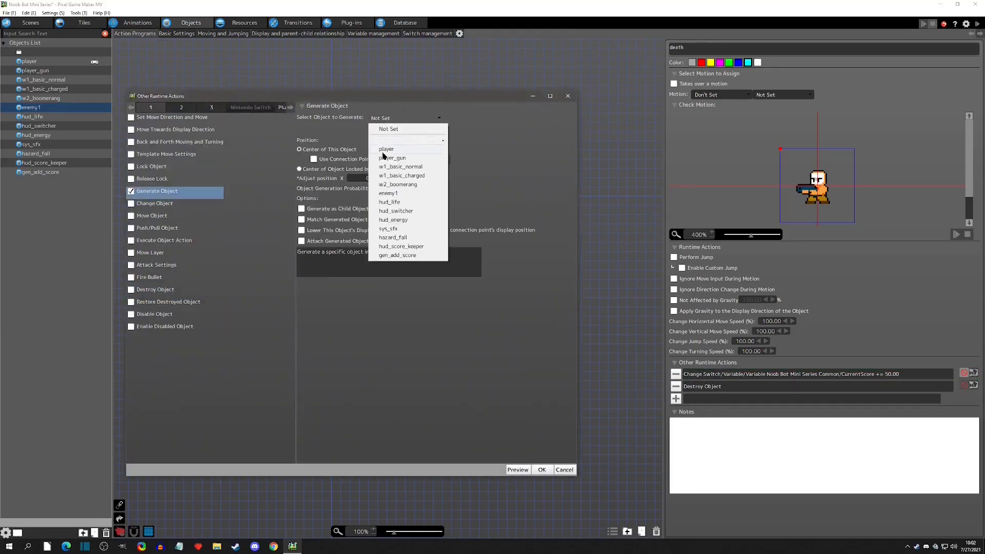
click(397, 255)
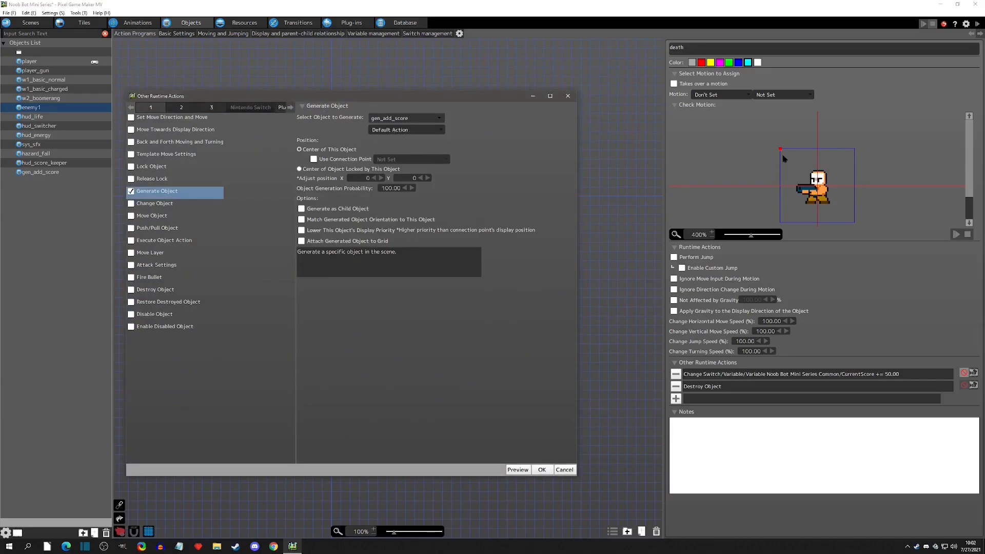
click(431, 132)
click(391, 129)
click(542, 470)
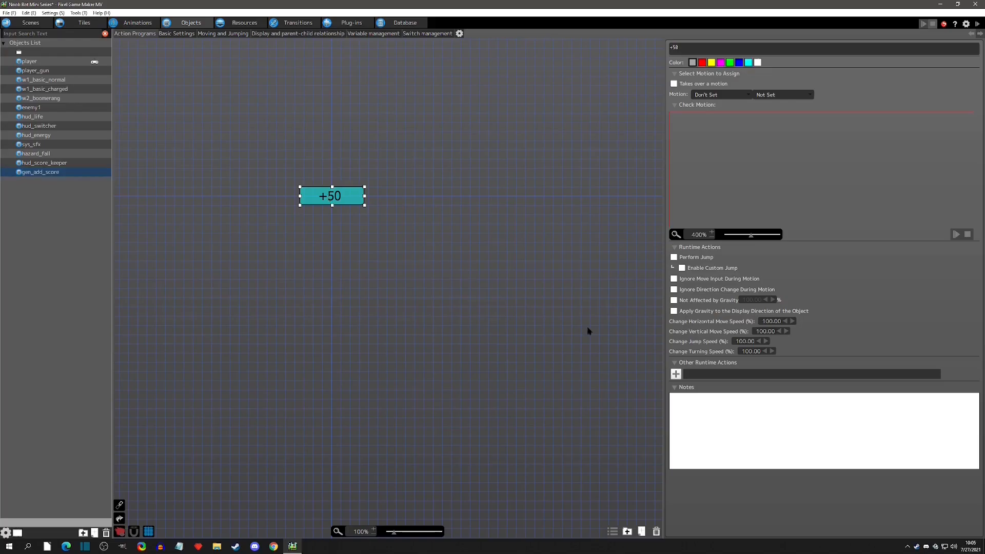
Add a Change Variable action to gen_add_score's +50 action that adds 50 to CurrentScore.
click(676, 374)
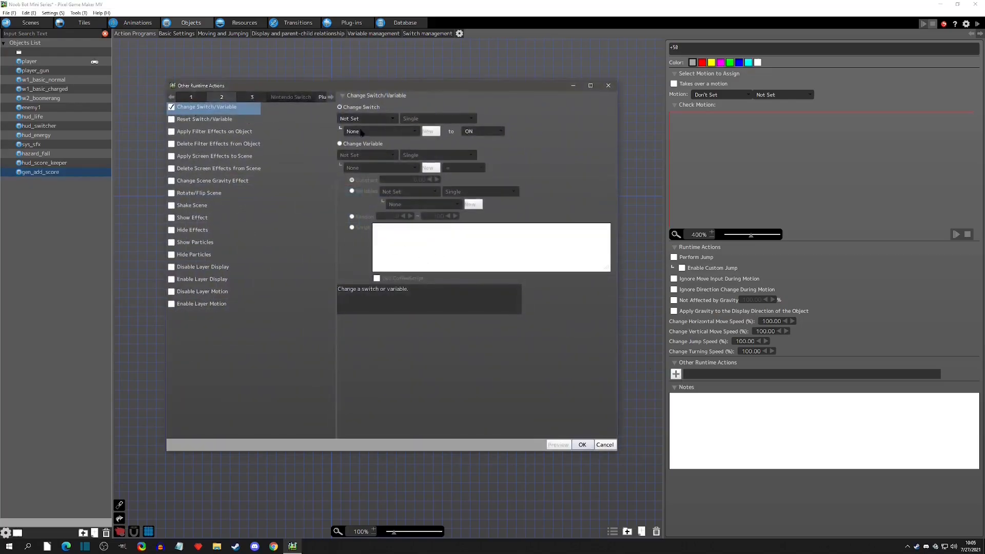
click(372, 154)
click(379, 165)
click(382, 168)
click(383, 187)
click(465, 168)
click(452, 187)
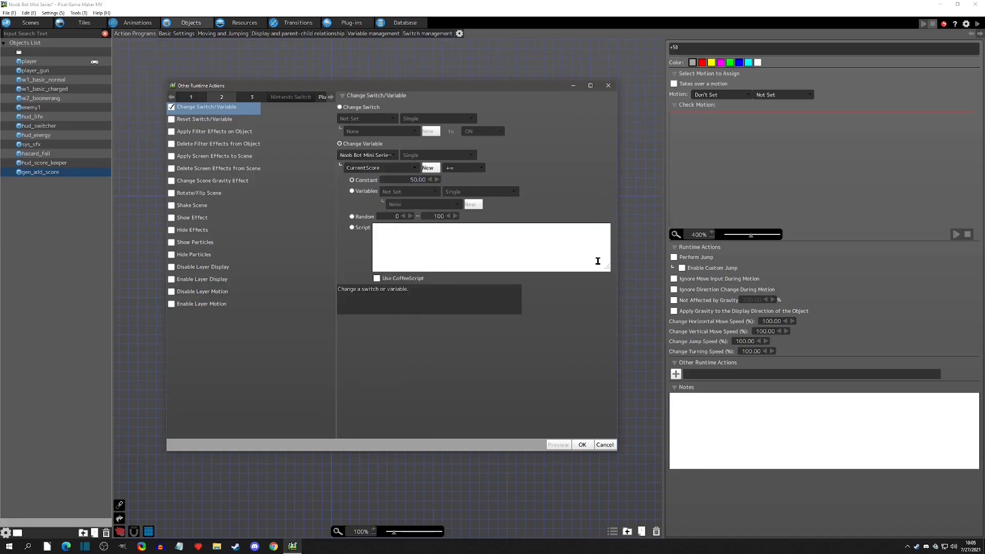
click(582, 445)
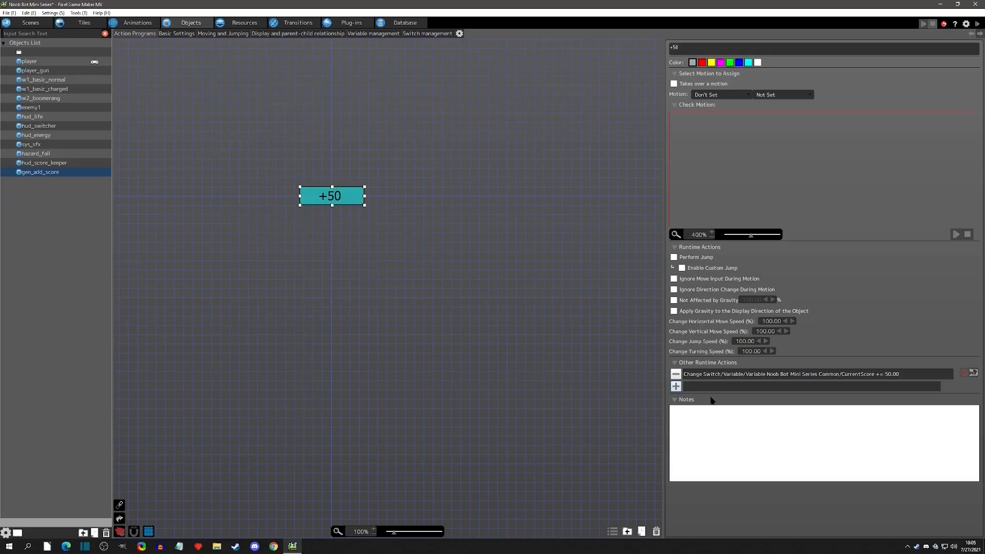
Add a Destroy Object action to the +50 action after the score change.
click(676, 386)
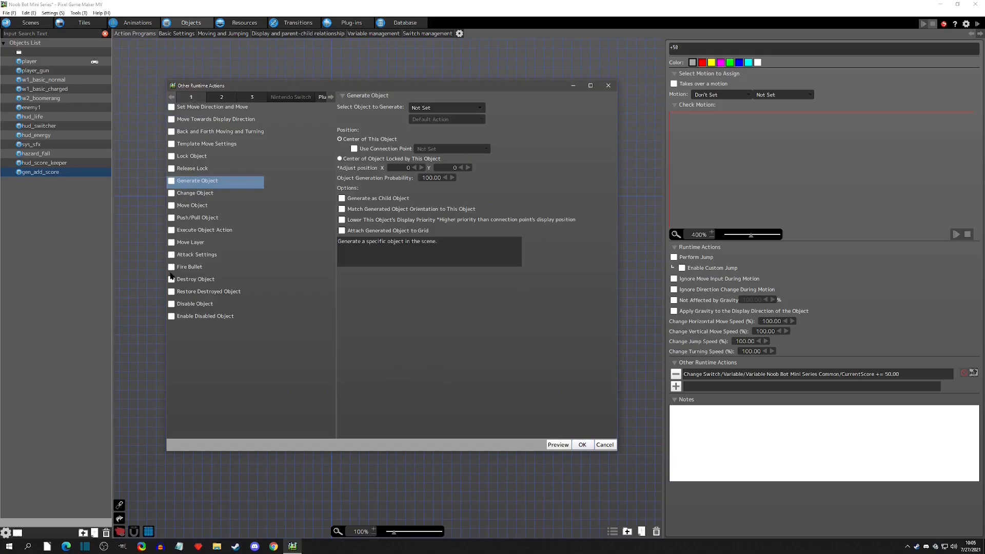
click(171, 278)
click(582, 445)
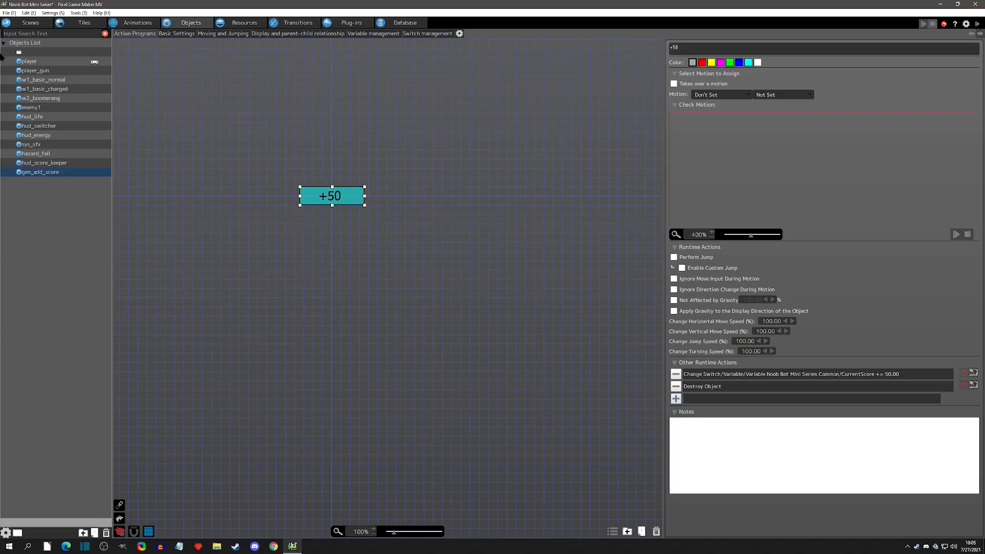
Remove the CurrentScore change action from enemy1's death action.
click(39, 108)
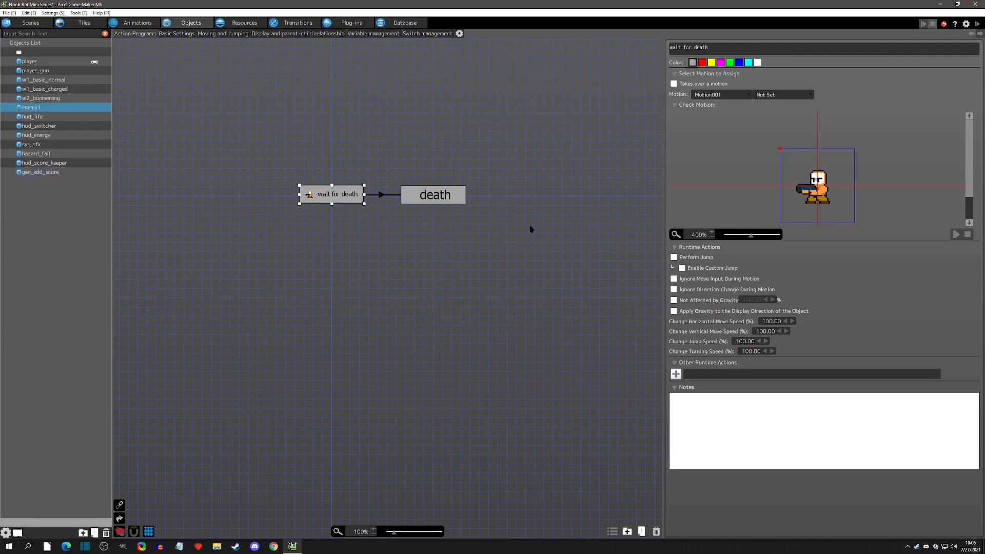
click(441, 203)
click(675, 375)
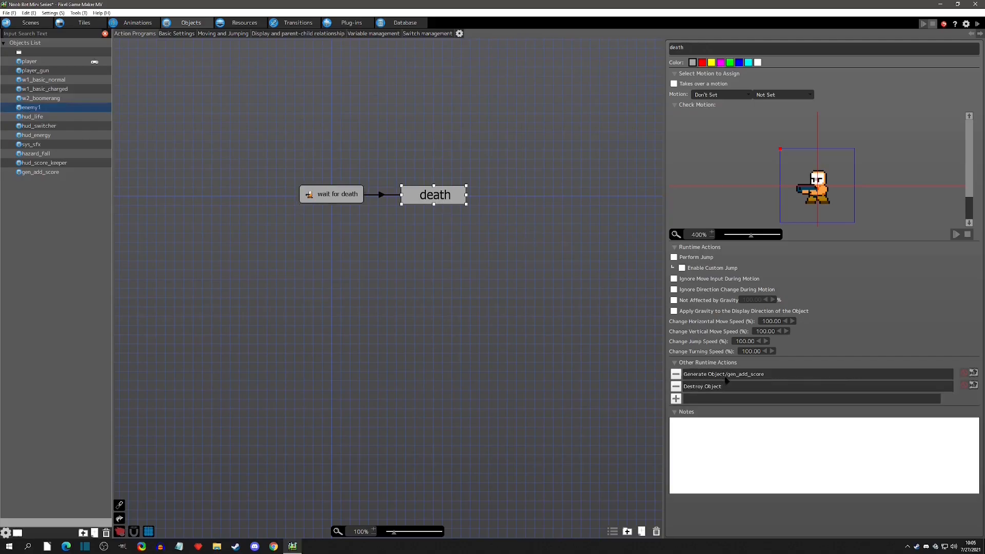
Test-play the game, shooting enemies to check the score counter.
click(978, 24)
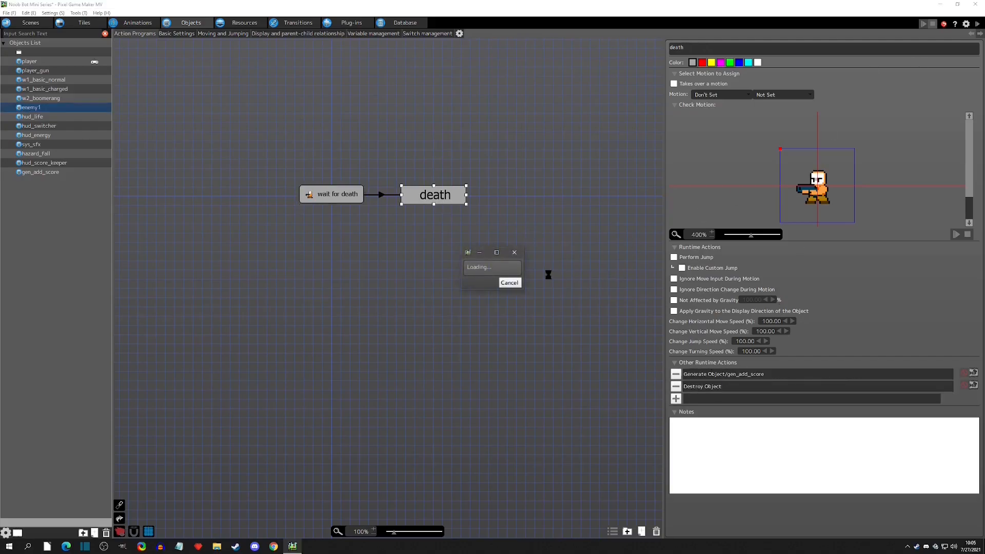
key(z)
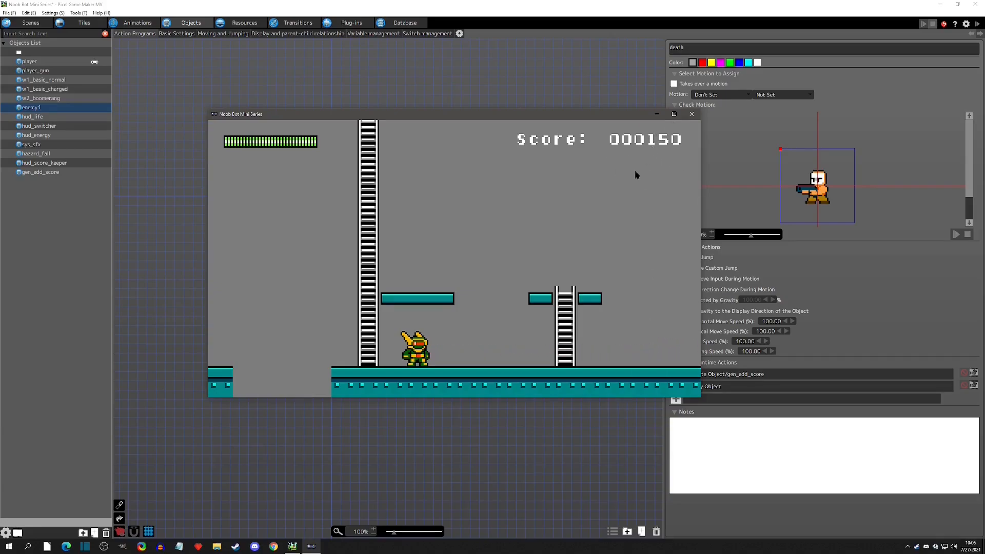
click(691, 114)
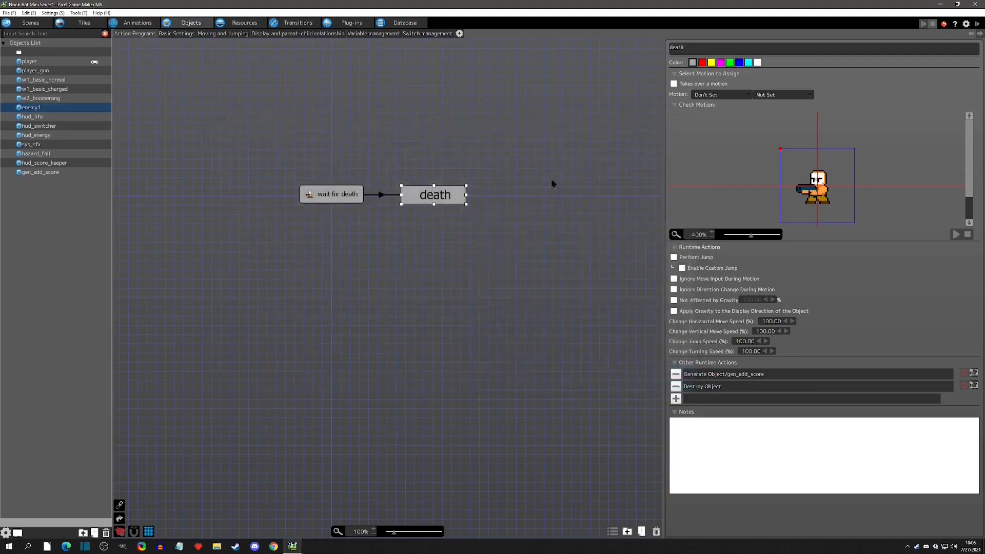
Duplicate gen_add_score's +50 action and rename the copy +100.
click(43, 99)
click(28, 107)
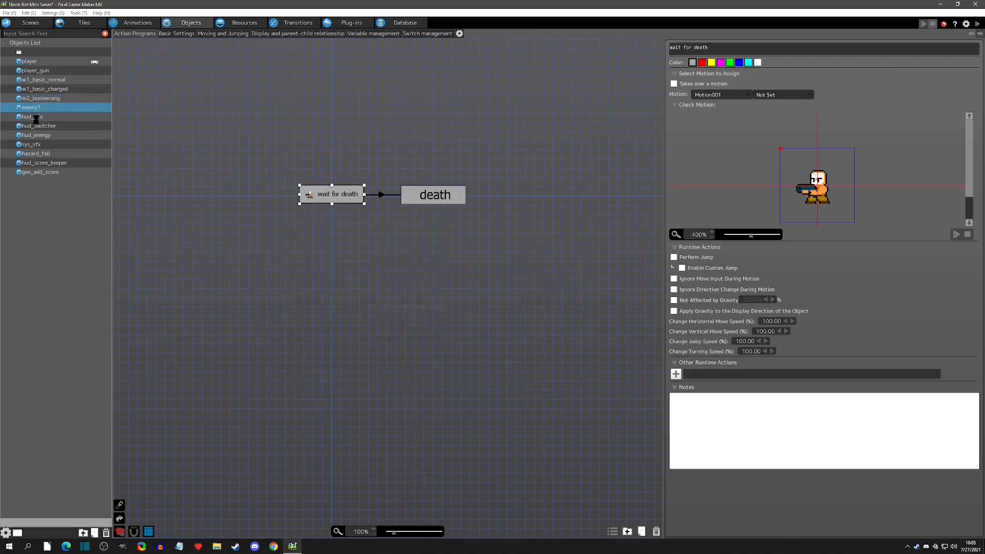
click(418, 202)
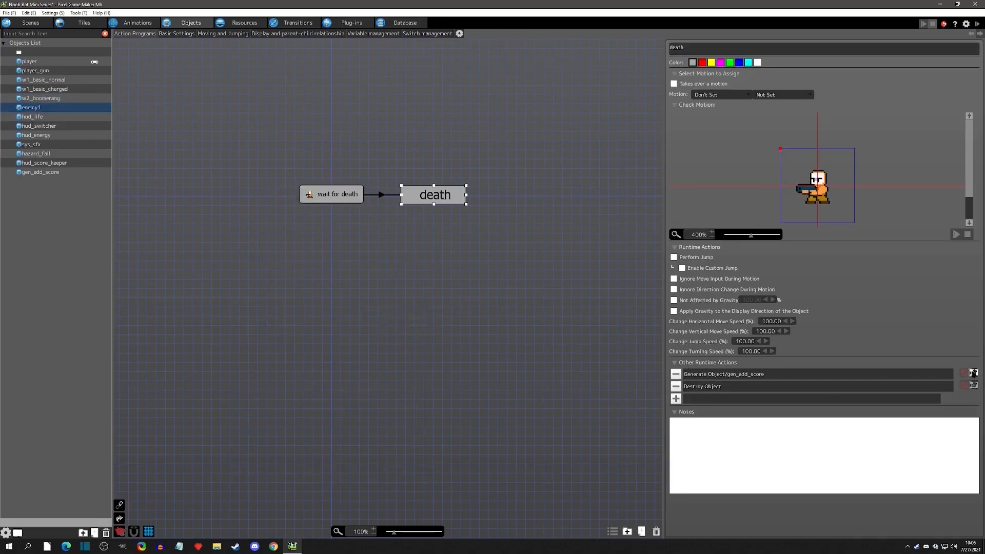
click(40, 172)
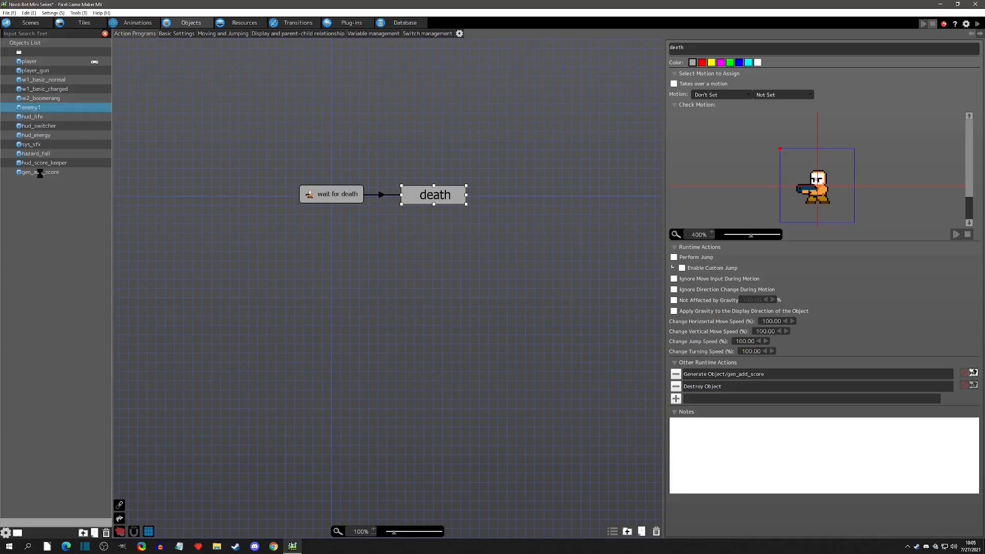
key(ctrl+c)
key(ctrl+v)
click(422, 205)
text(+)
key(Return)
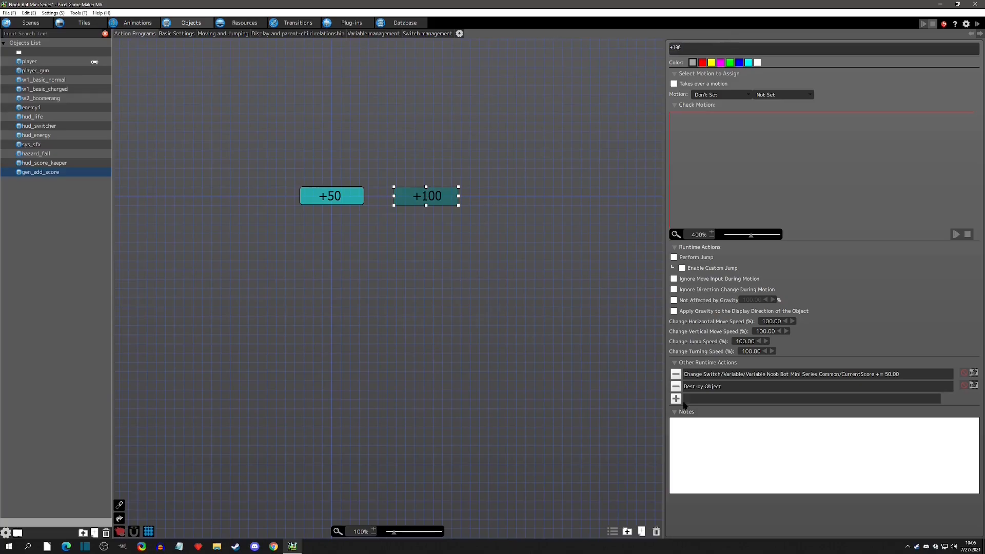
Set the +100 action's CurrentScore increase to 100.
double_click(755, 378)
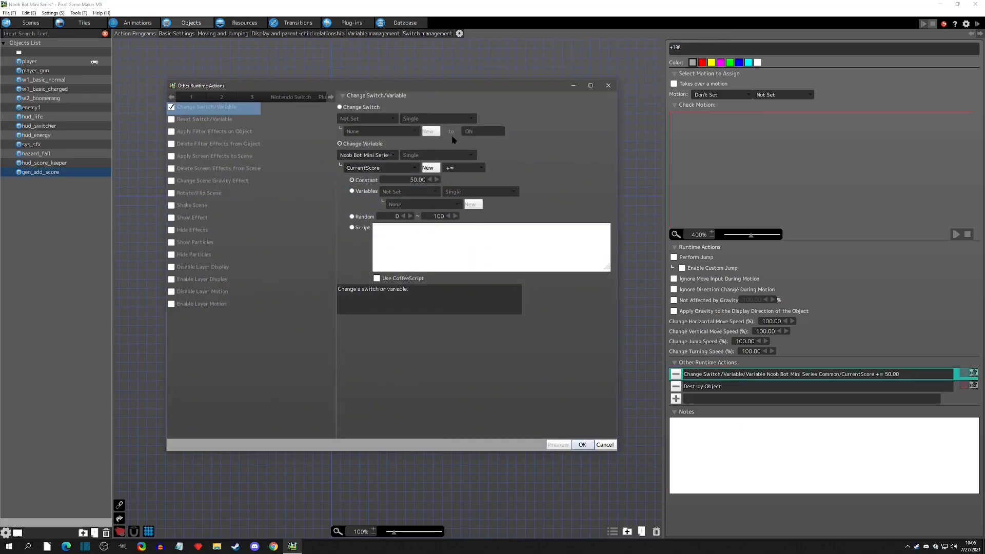
text(100)
key(Return)
click(584, 446)
Duplicate the +100 action, place the copy beside it, and rename it +1000.
click(442, 308)
click(418, 198)
key(ctrl+c)
key(ctrl+v)
drag(527, 207, 508, 197)
click(726, 45)
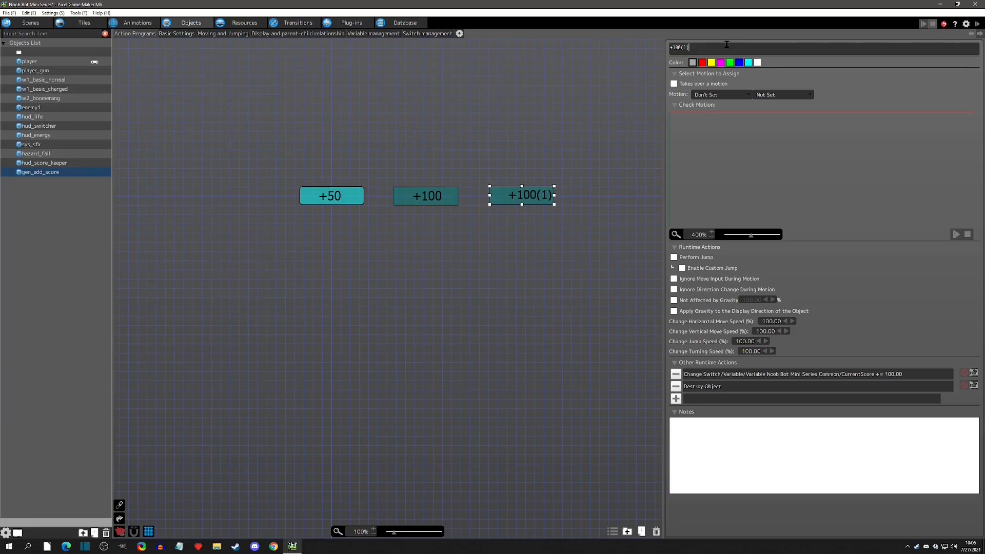
text(0)
Set the +1000 action's CurrentScore increase to 1000.
double_click(897, 374)
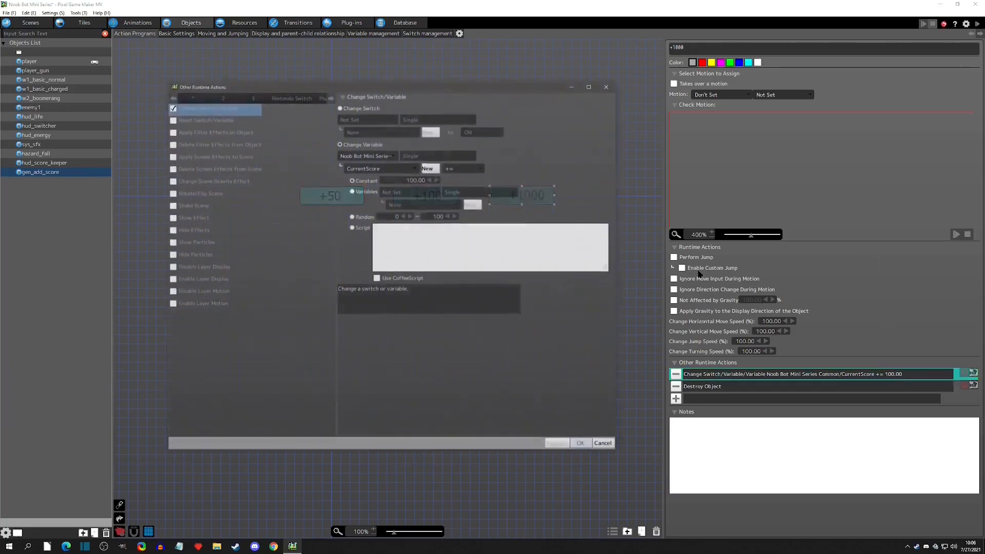
double_click(413, 180)
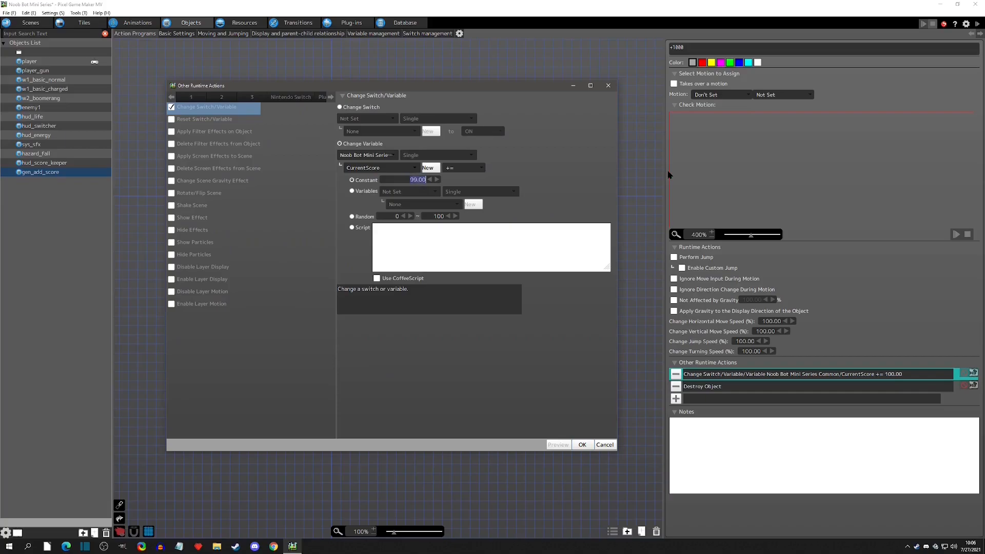
text(1000)
click(583, 445)
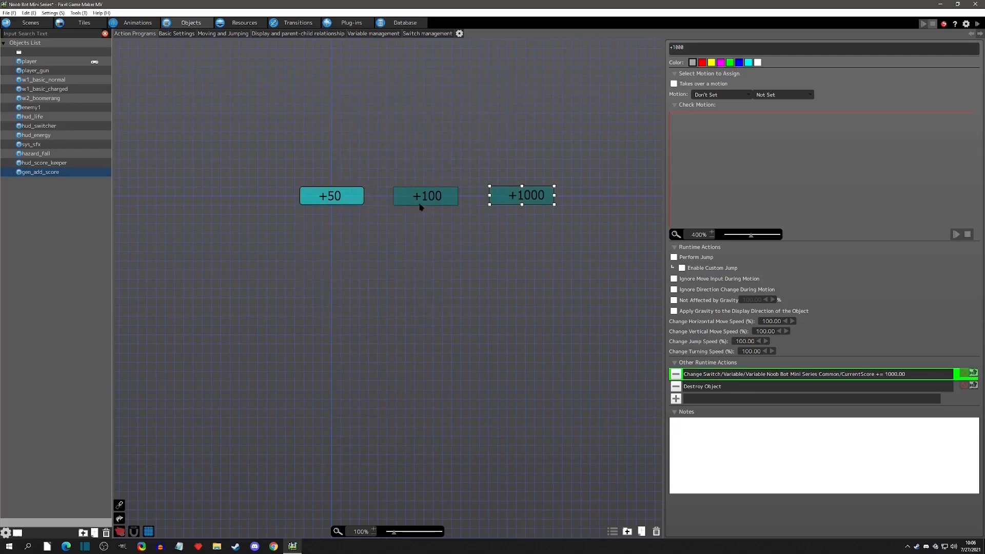
Inspect enemy1's death action and the runtime actions it performs.
click(492, 218)
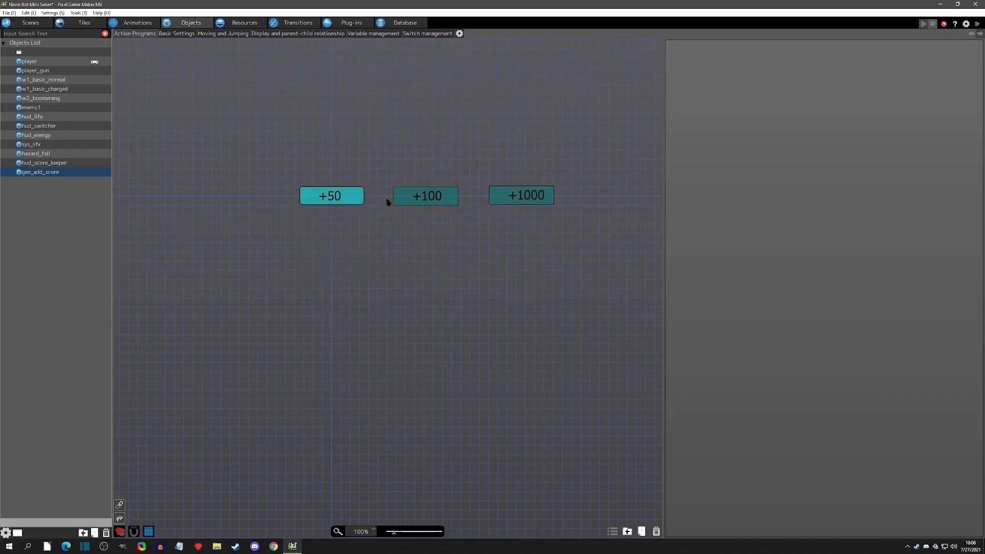
click(35, 108)
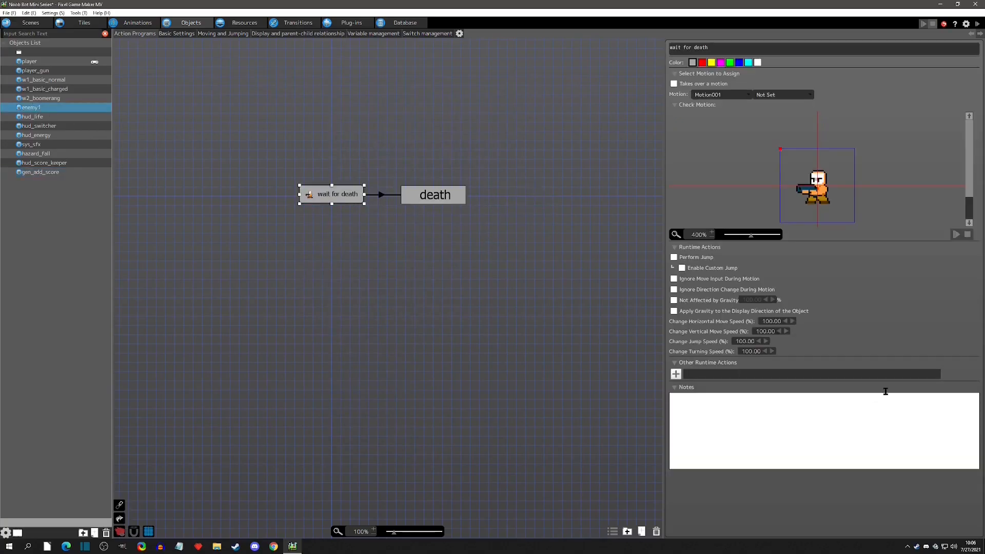
click(436, 198)
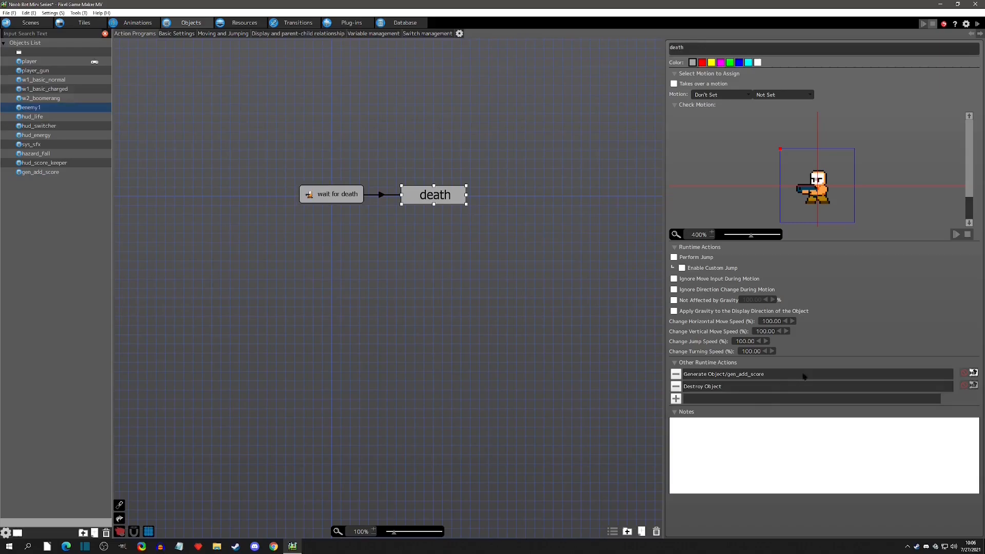
In the scene, set the second placed enemy's generated gen_add_score action to +100.
click(31, 23)
click(467, 287)
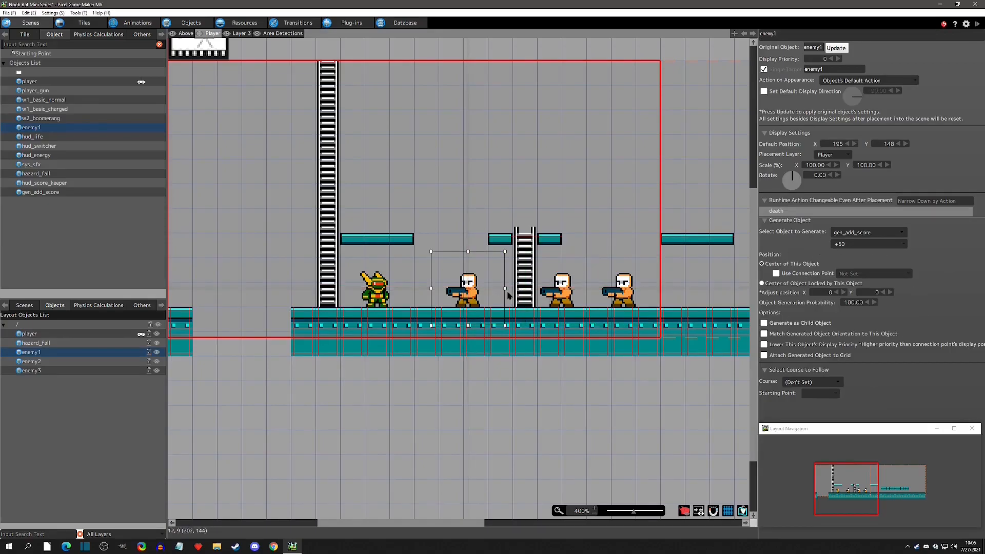
click(582, 295)
click(868, 244)
click(867, 275)
Set the third placed enemy's generated gen_add_score action to +1000.
click(613, 287)
click(868, 243)
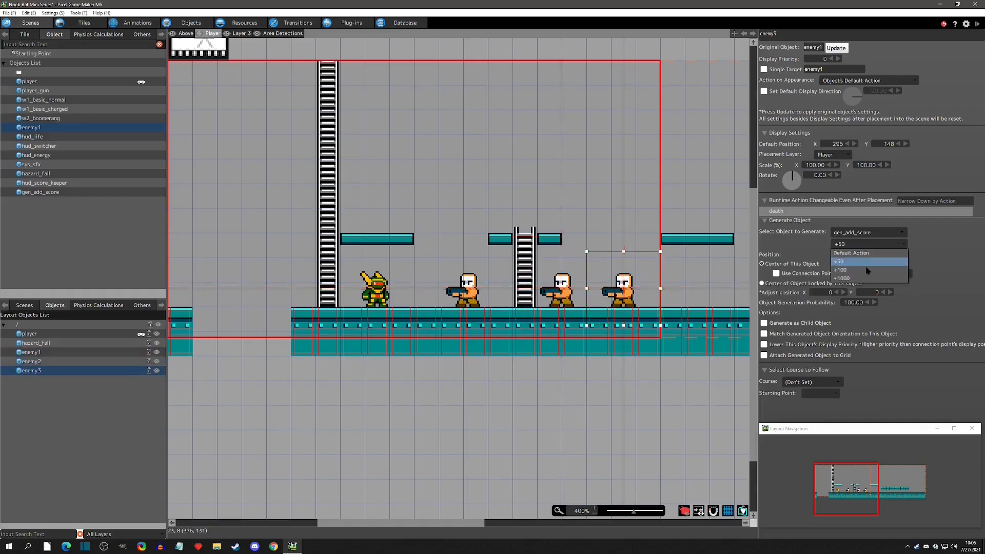
click(867, 281)
Run a test play, defeat the enemies to check the score, and close the game window.
click(977, 24)
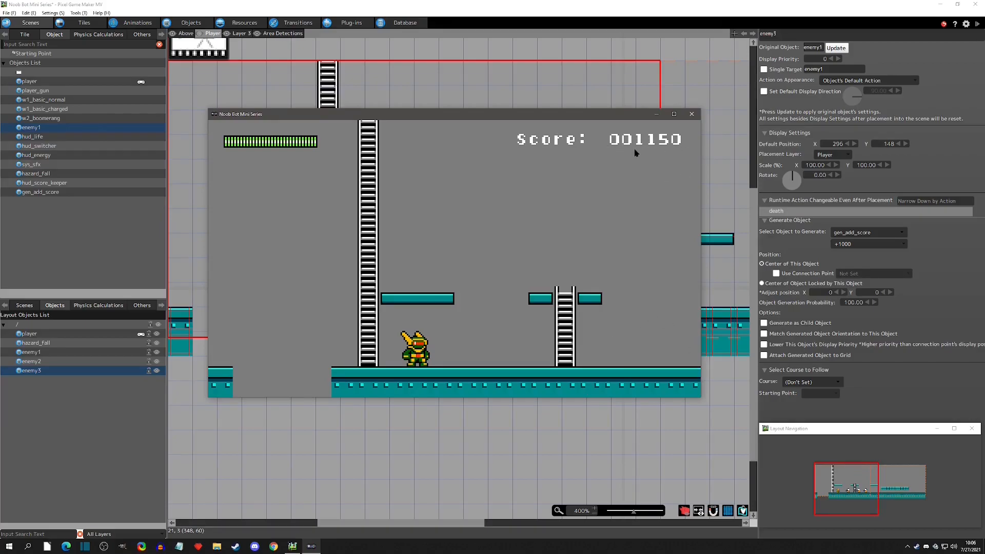
click(691, 114)
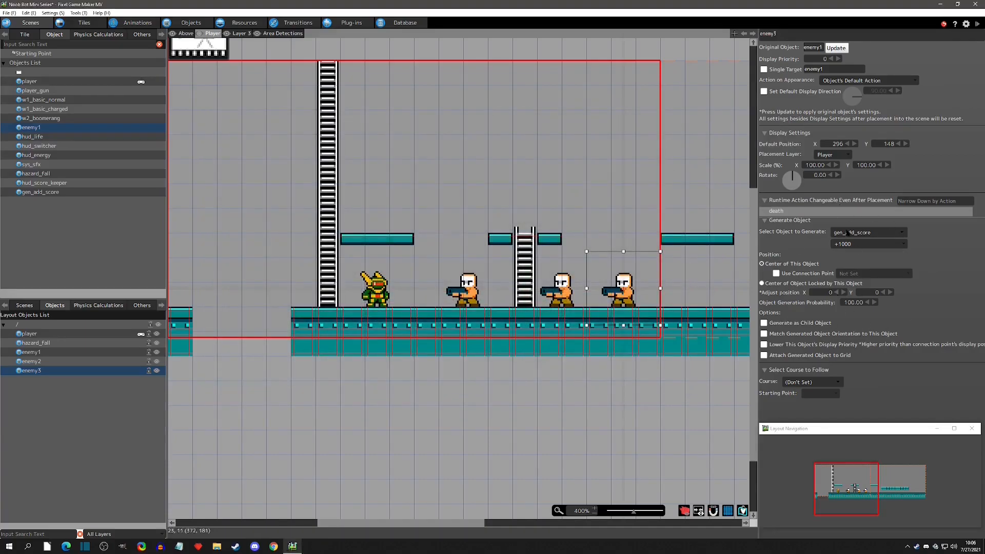
Review the action programs of the gen_add_score and hud_score_keeper objects.
click(191, 23)
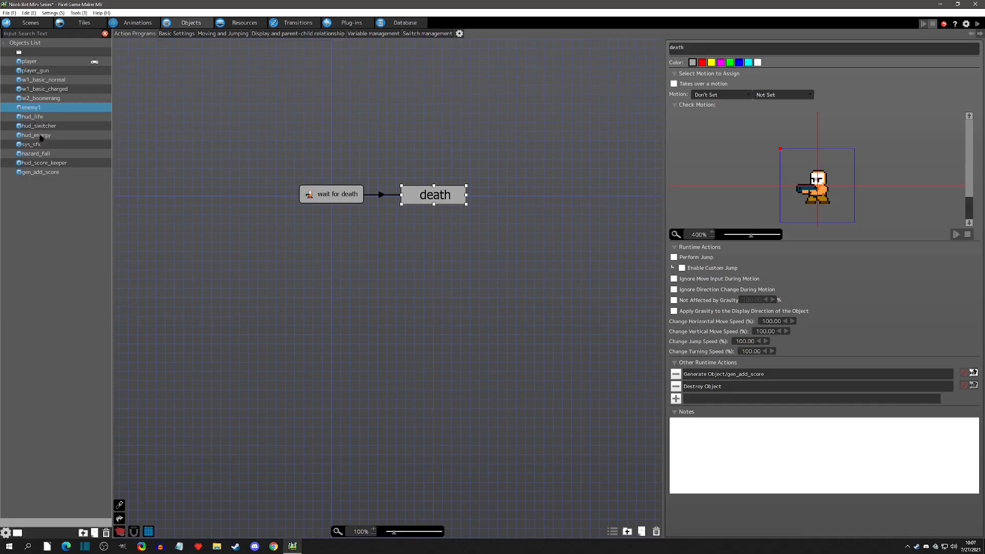
click(50, 173)
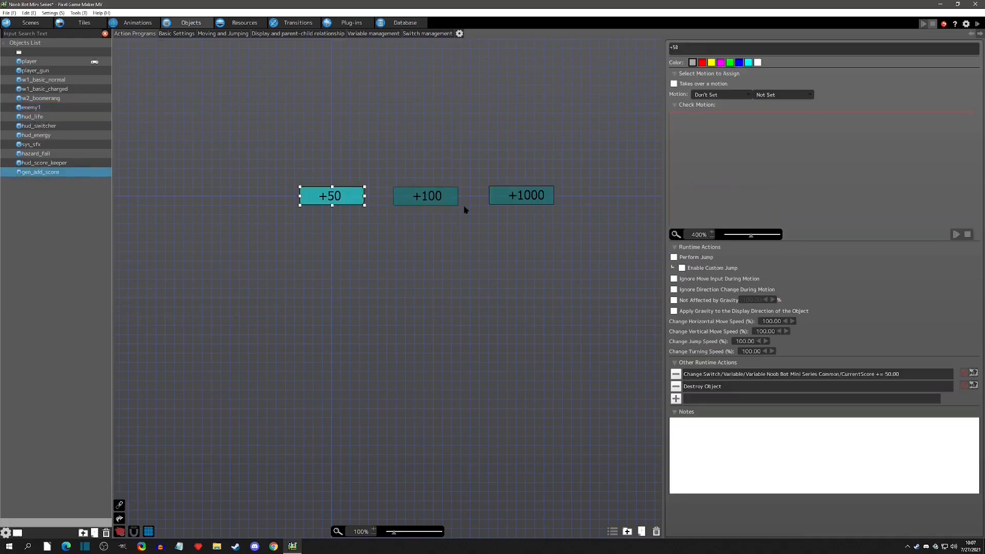
click(35, 163)
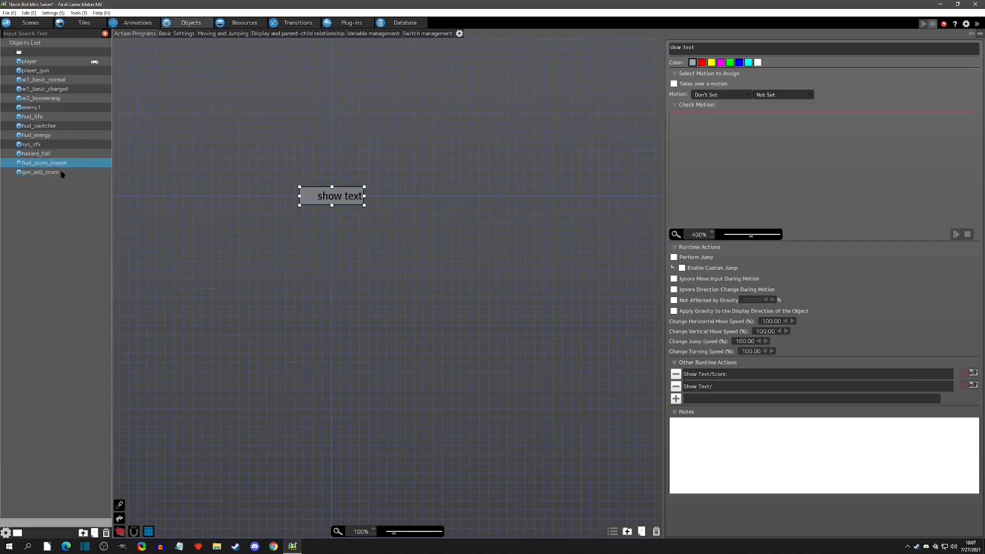
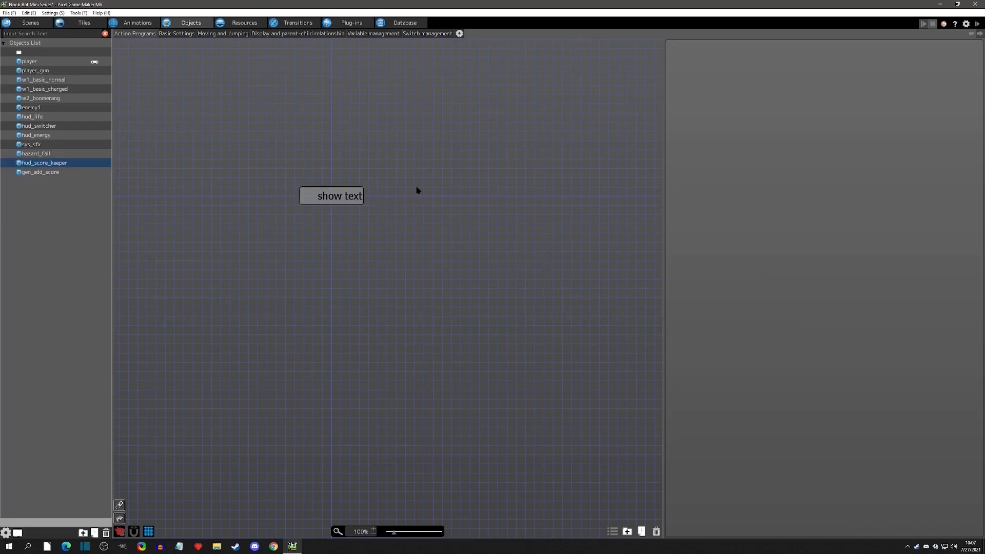
In hud_score_keeper, paste a copy of the show text action and link show text to the copy.
key(ctrl+v)
drag(414, 192, 400, 192)
right_click(344, 201)
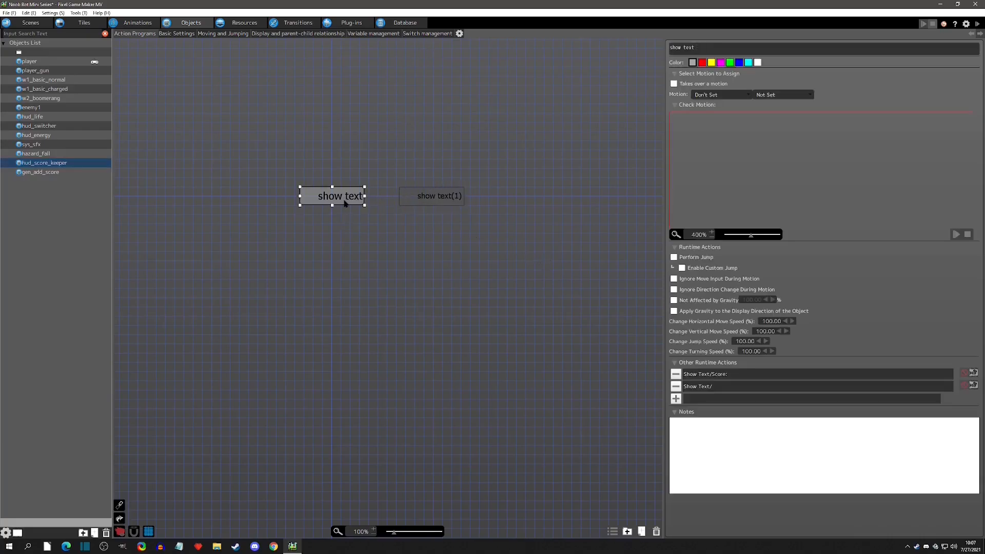
click(365, 214)
click(434, 204)
drag(425, 200, 432, 199)
click(379, 196)
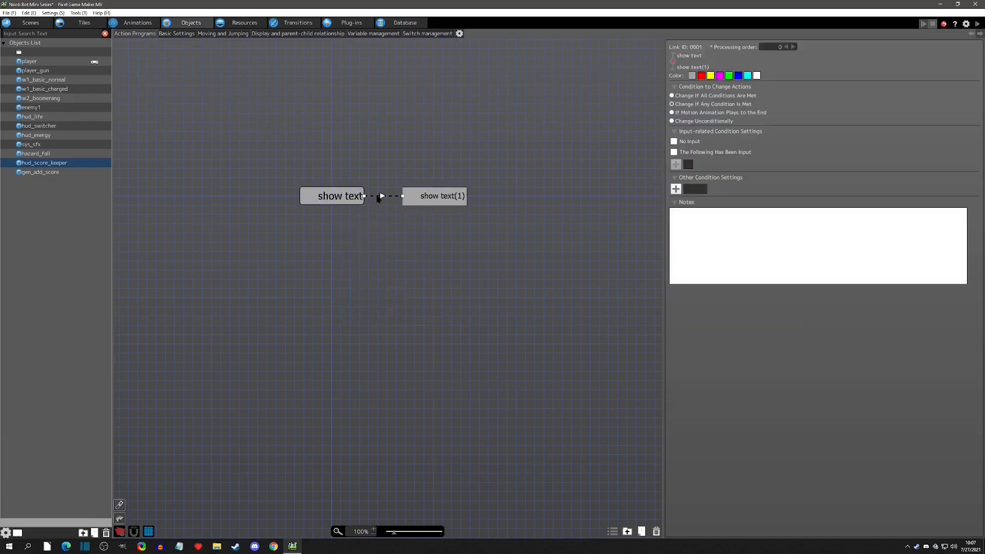
Rename the copied action to "cap score".
click(466, 201)
text(cap)
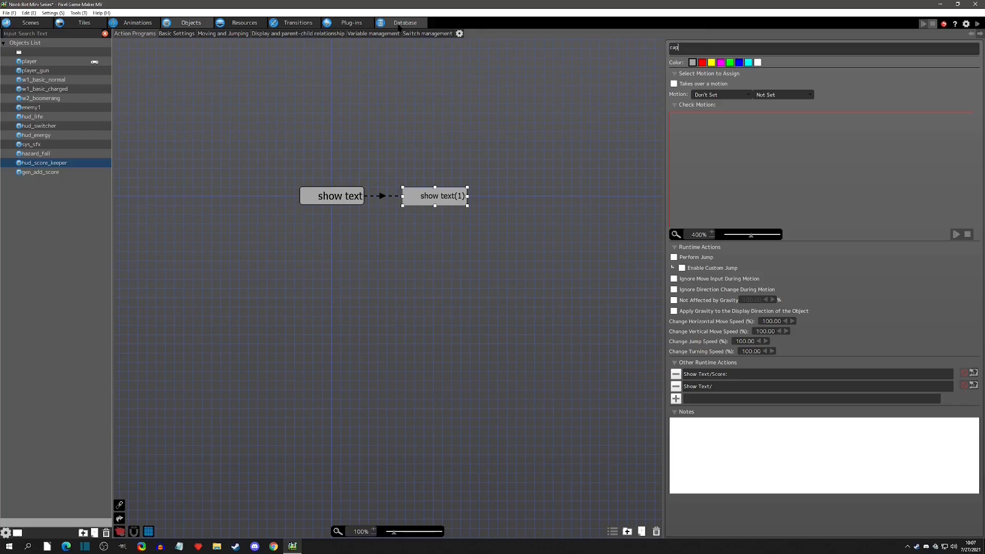
click(380, 196)
click(436, 196)
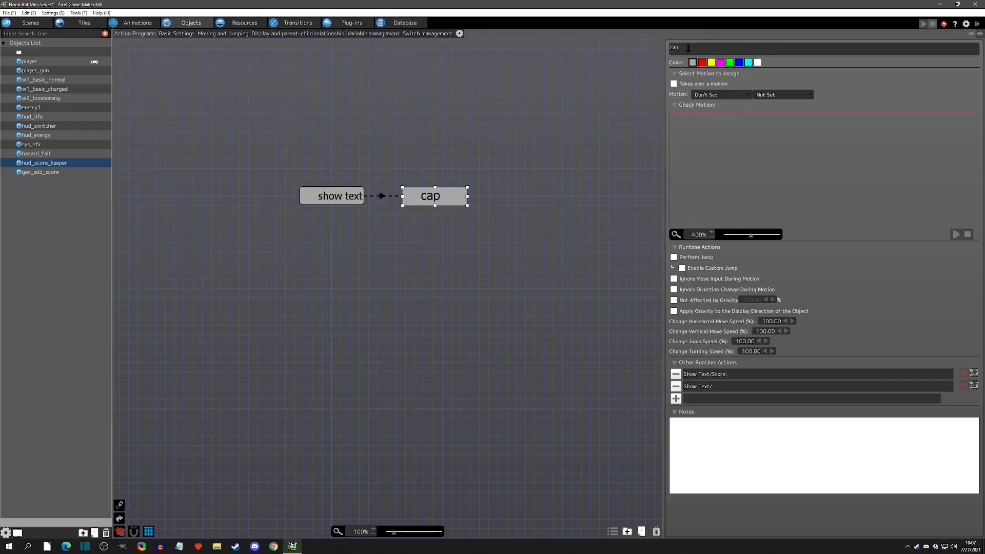
text(score)
Give the link a switch/variable condition: CurrentScore greater than 999999.
click(384, 199)
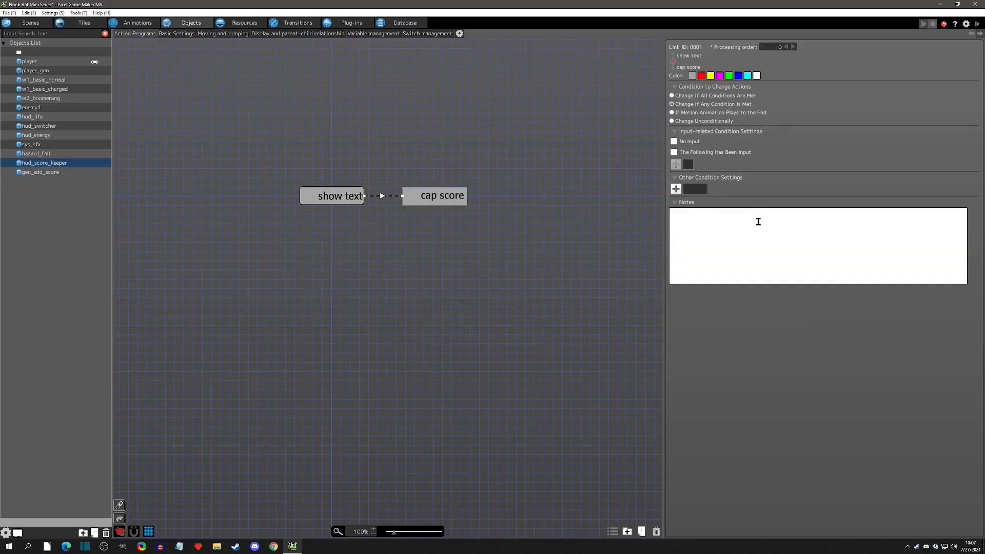
click(676, 188)
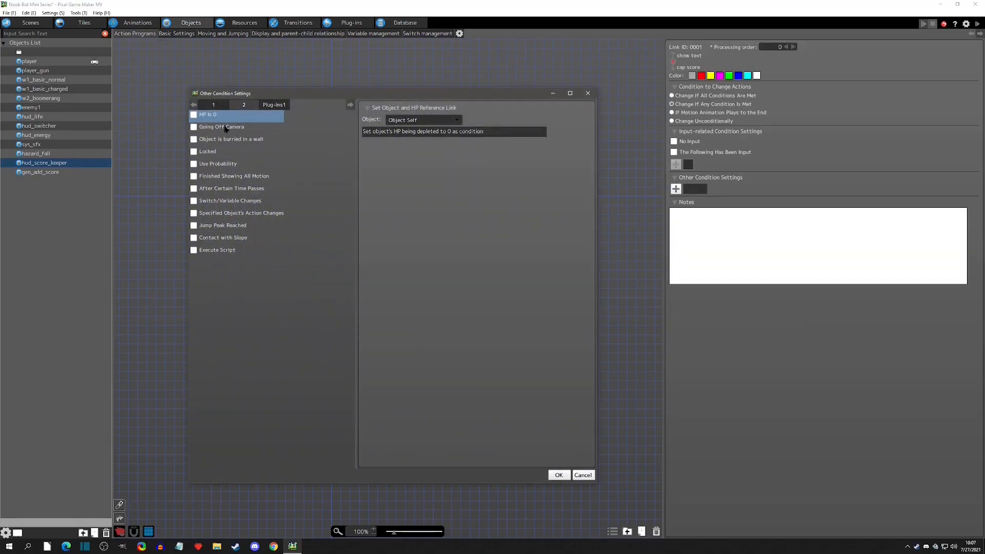
click(193, 201)
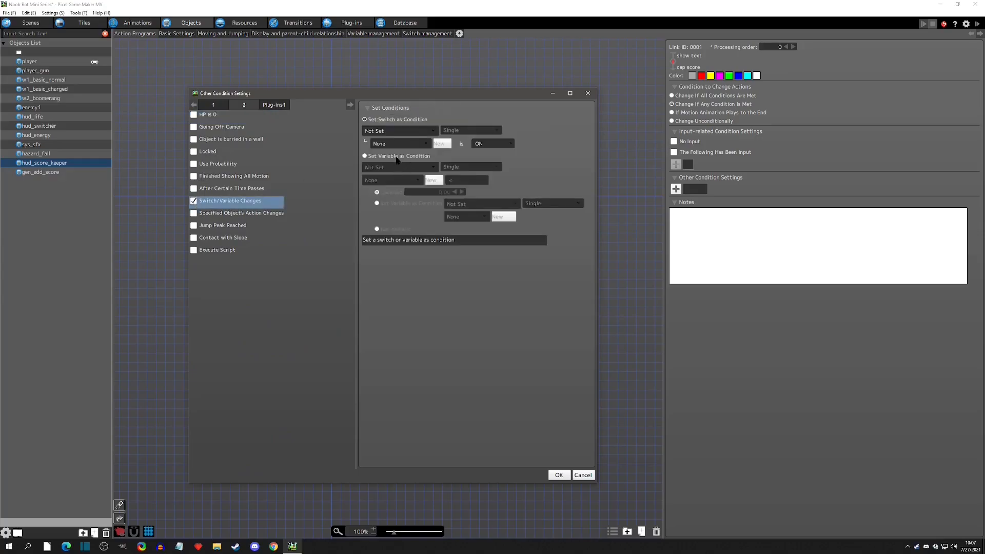
click(397, 165)
click(409, 192)
click(403, 180)
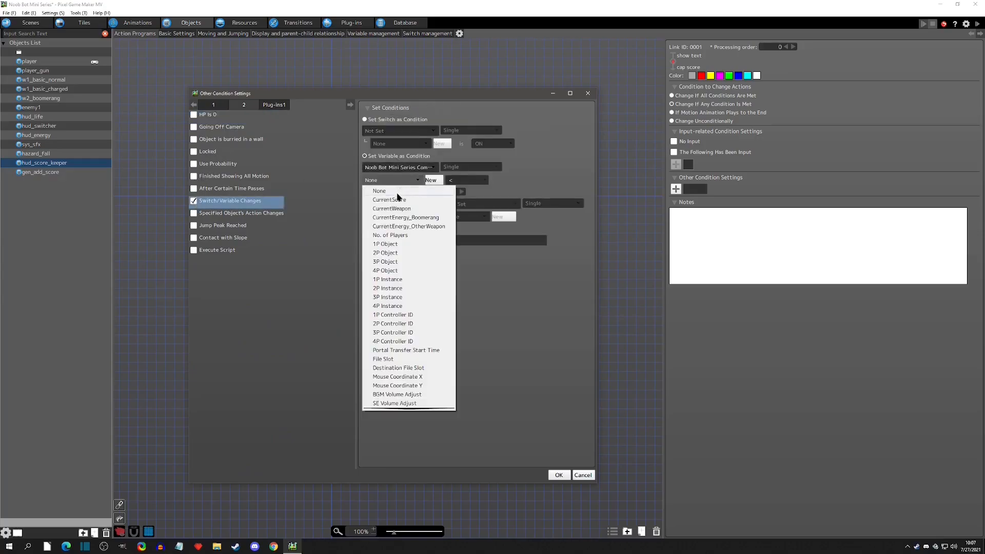
click(400, 200)
click(454, 180)
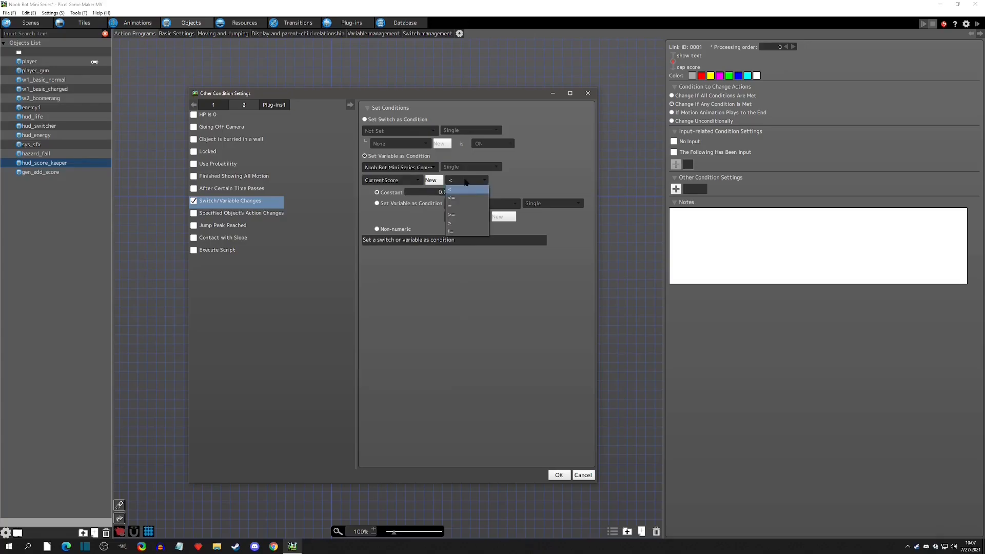
click(450, 222)
click(434, 192)
text(999999)
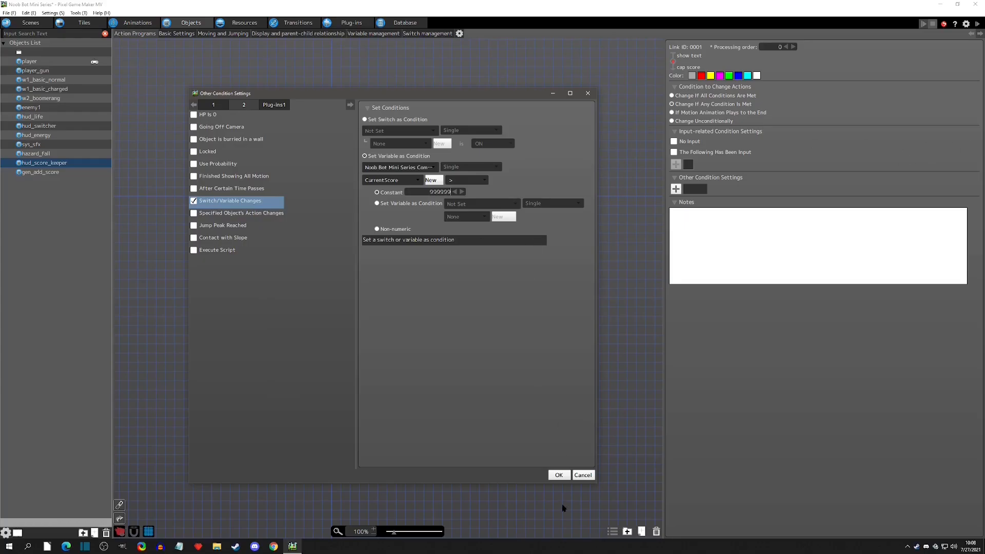
click(559, 475)
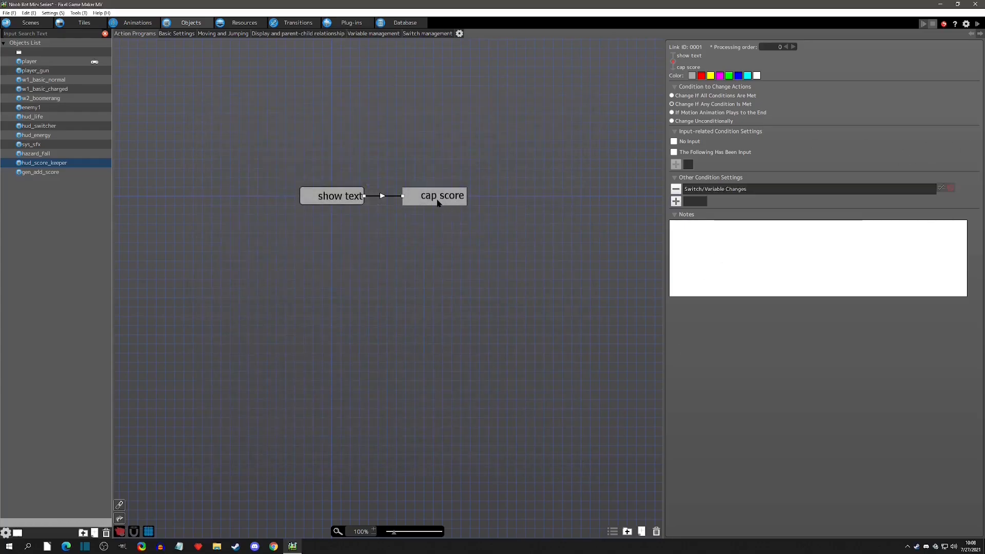
Add a runtime action to cap score that sets the CurrentScore variable to 999999.
click(676, 399)
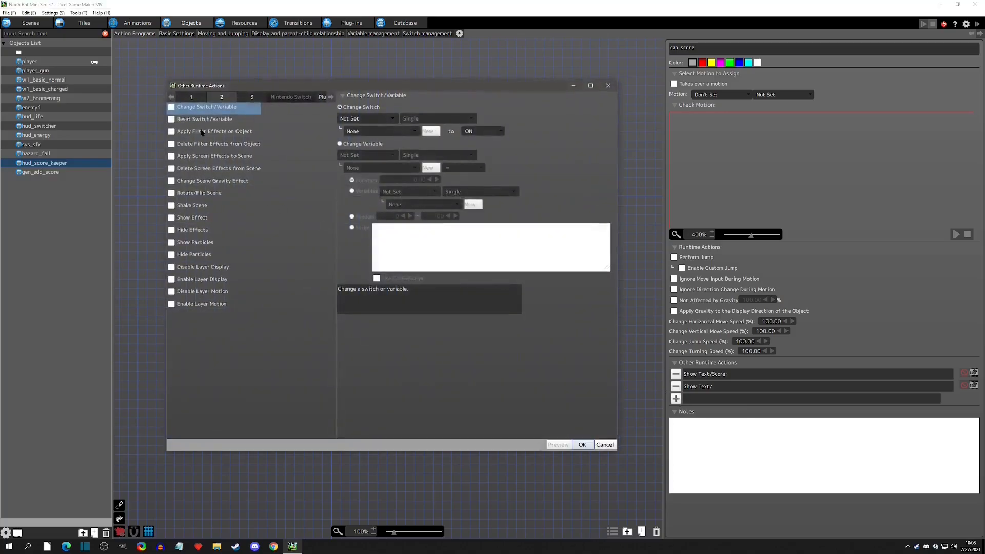
click(177, 110)
click(352, 143)
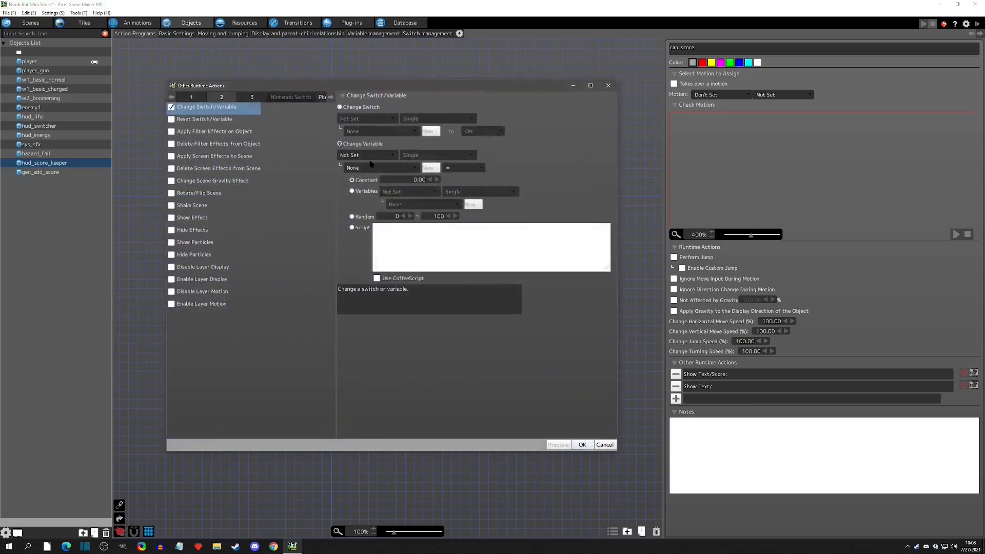
click(378, 157)
click(382, 168)
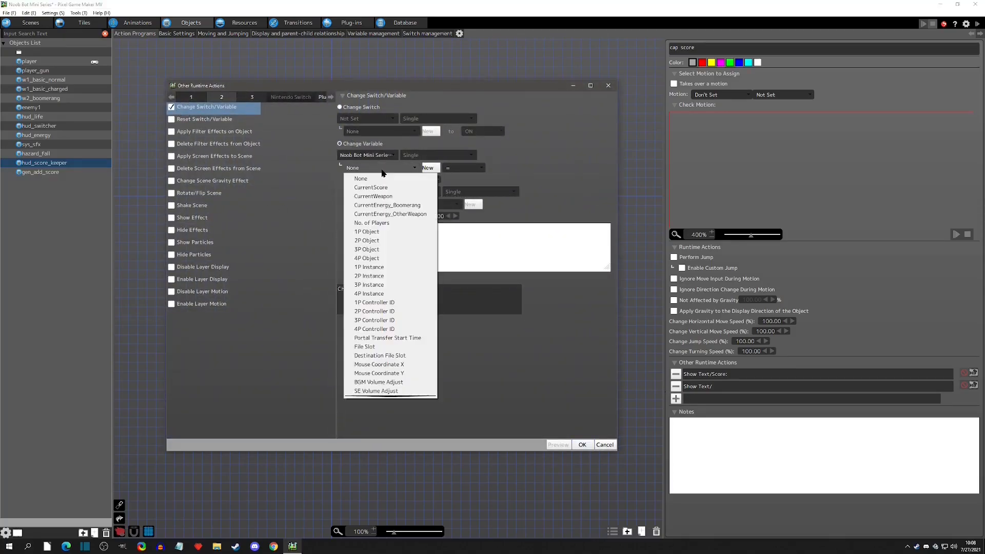
click(382, 182)
text(999999)
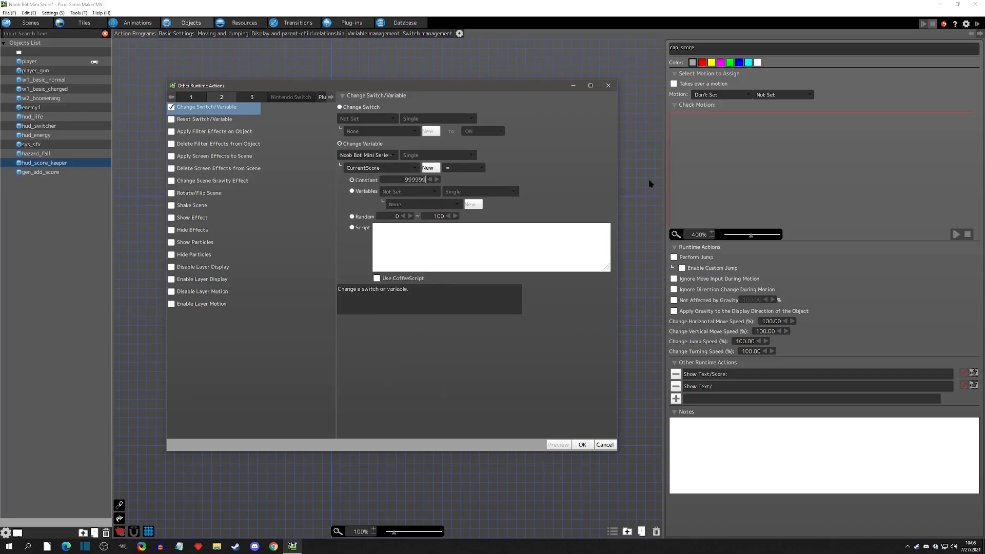
click(583, 445)
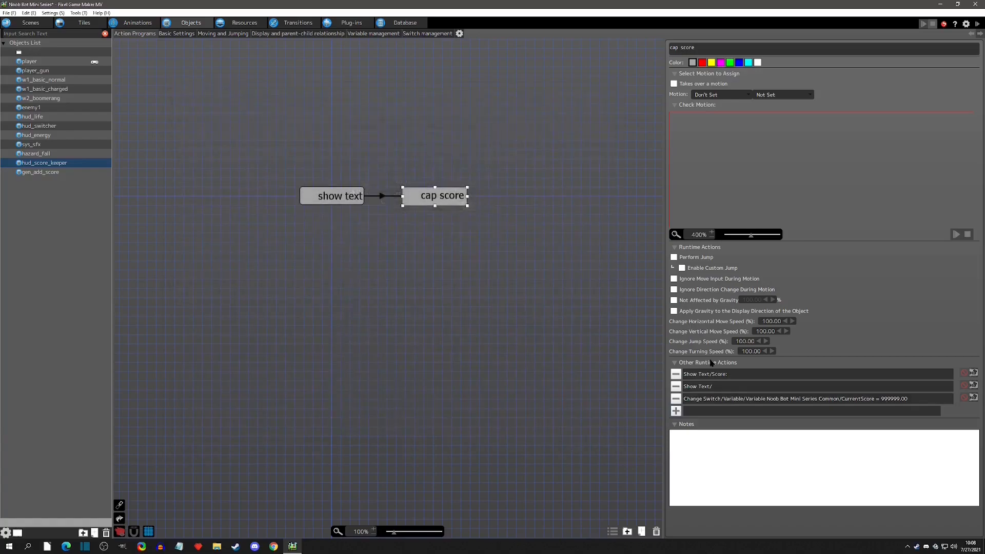
Link cap score back to show text and set that link to change unconditionally.
right_click(407, 199)
click(410, 215)
click(341, 197)
click(722, 121)
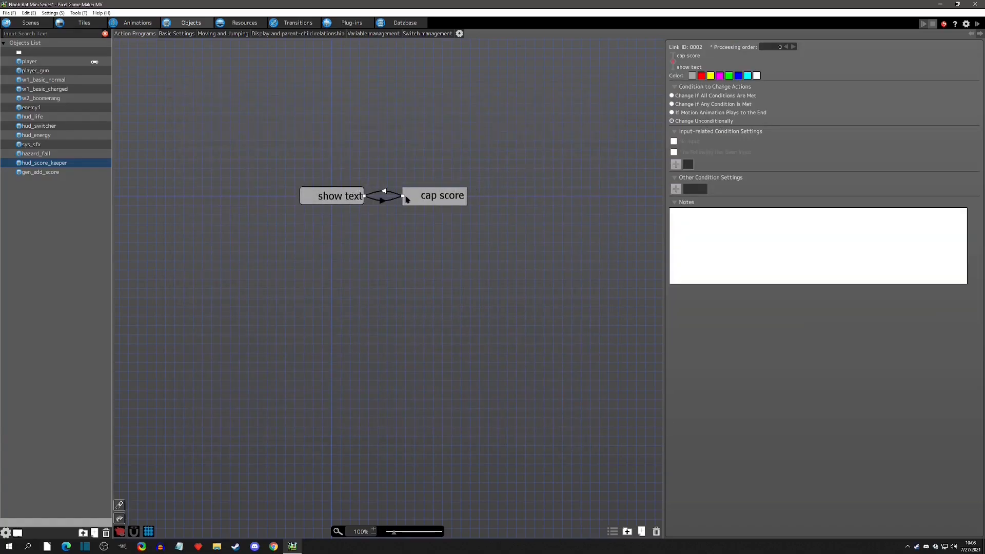
Review the links and runtime actions between show text and cap score.
click(326, 200)
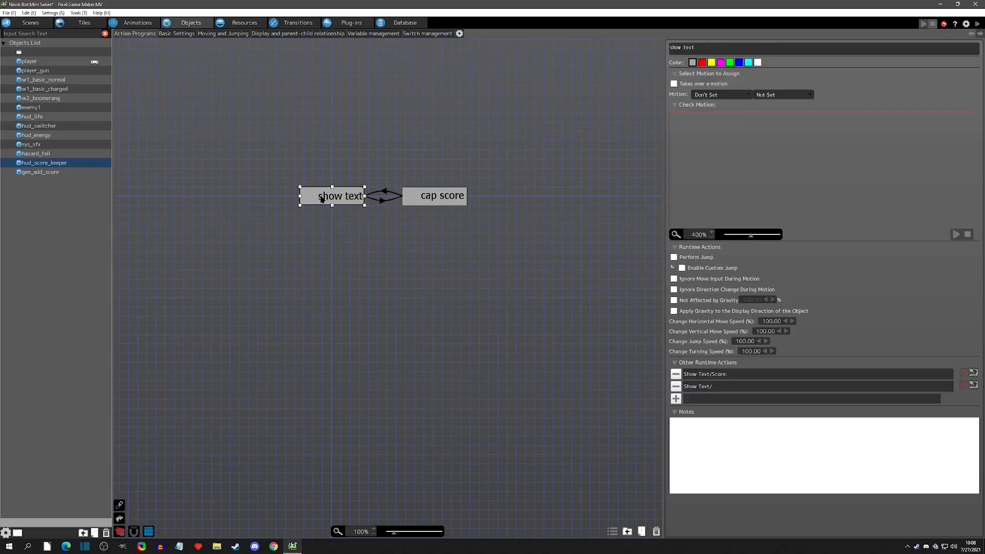
click(383, 201)
double_click(742, 190)
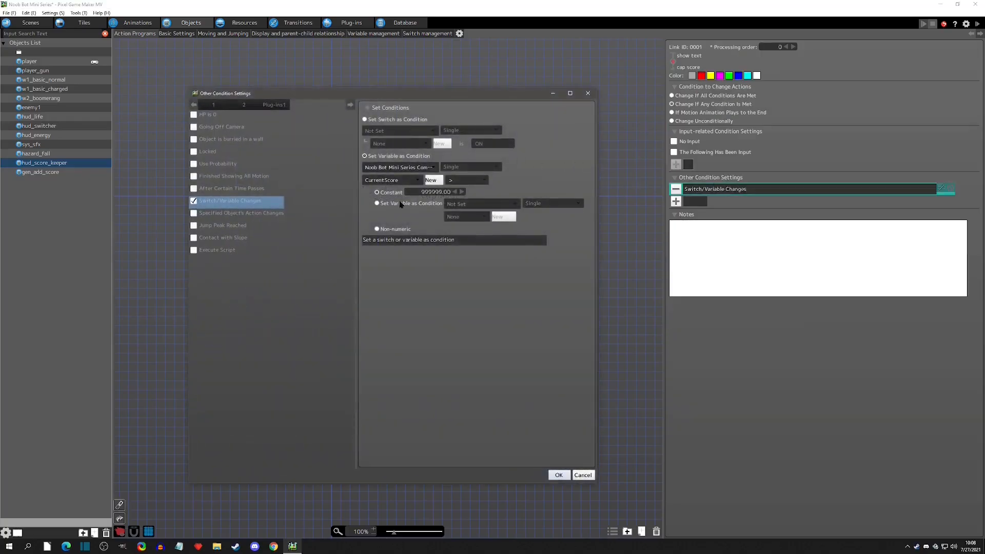
click(587, 92)
click(440, 190)
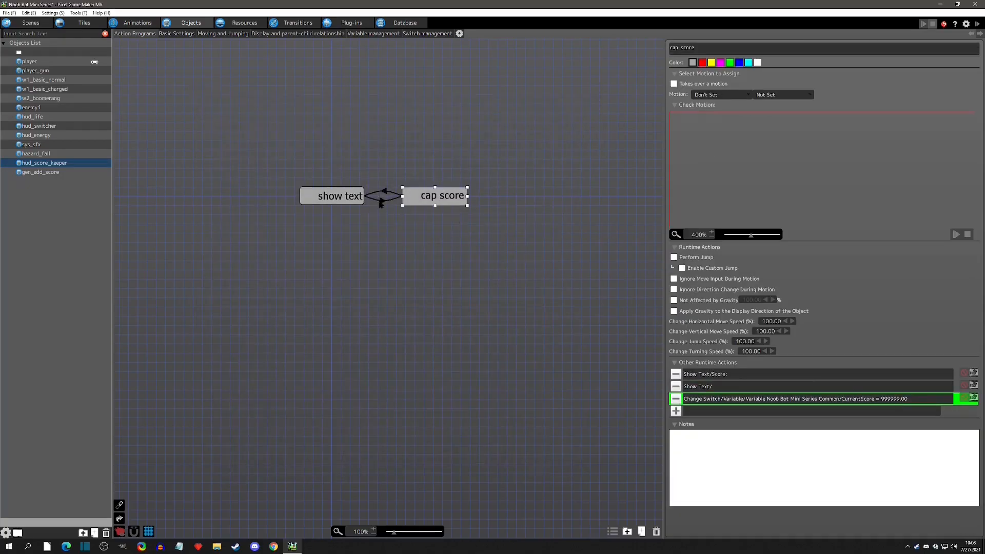
click(362, 200)
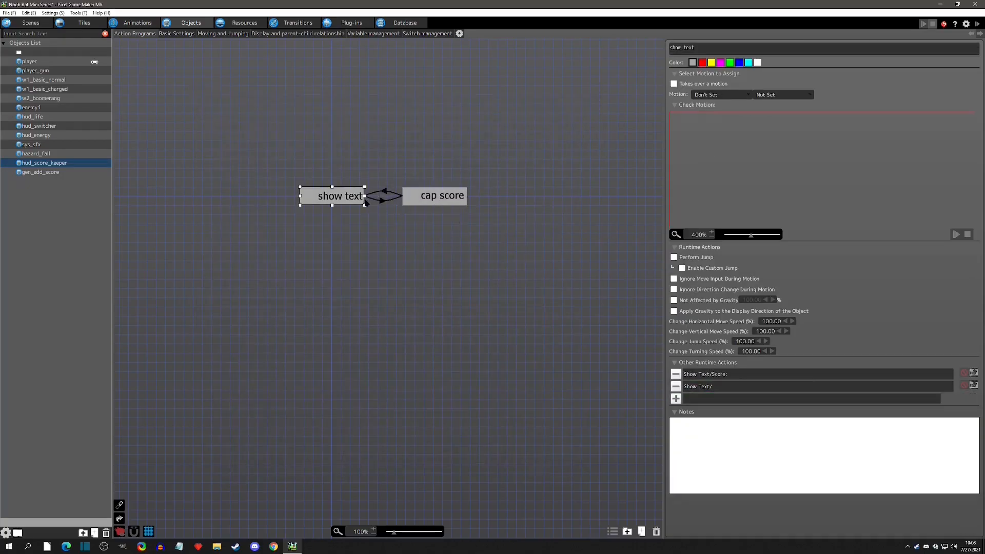
click(454, 201)
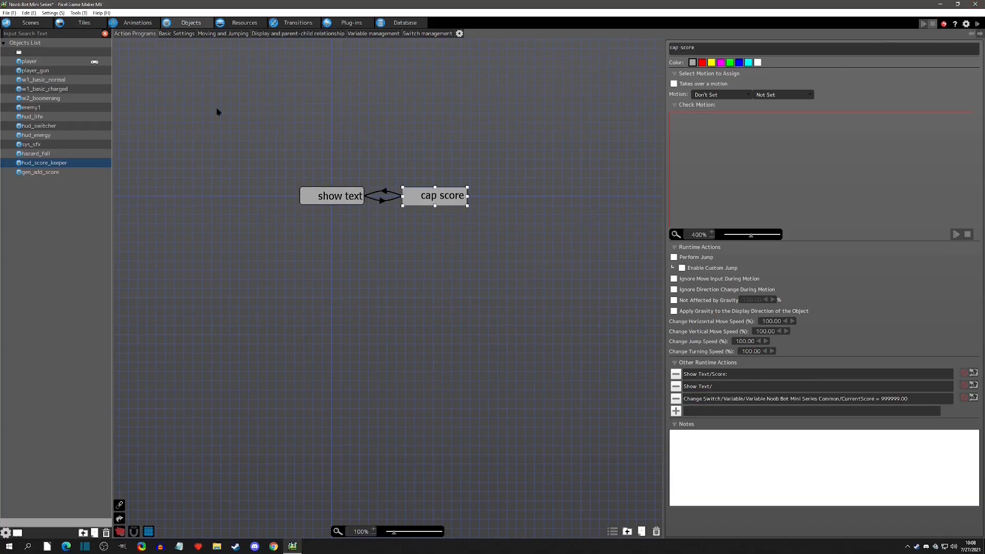
Inspect enemy1's death action and the first placed enemy's generate-object settings in the scene.
click(52, 74)
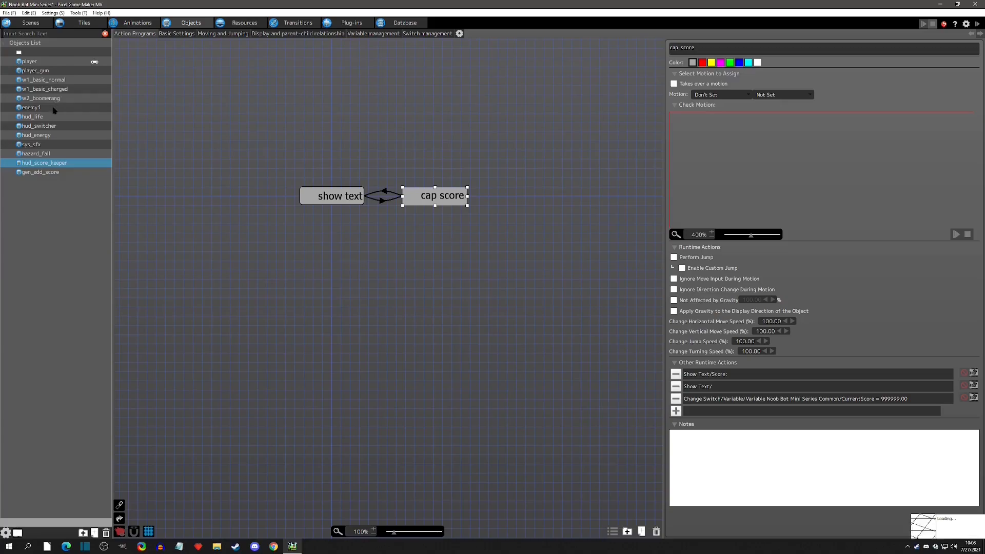
click(41, 105)
click(430, 197)
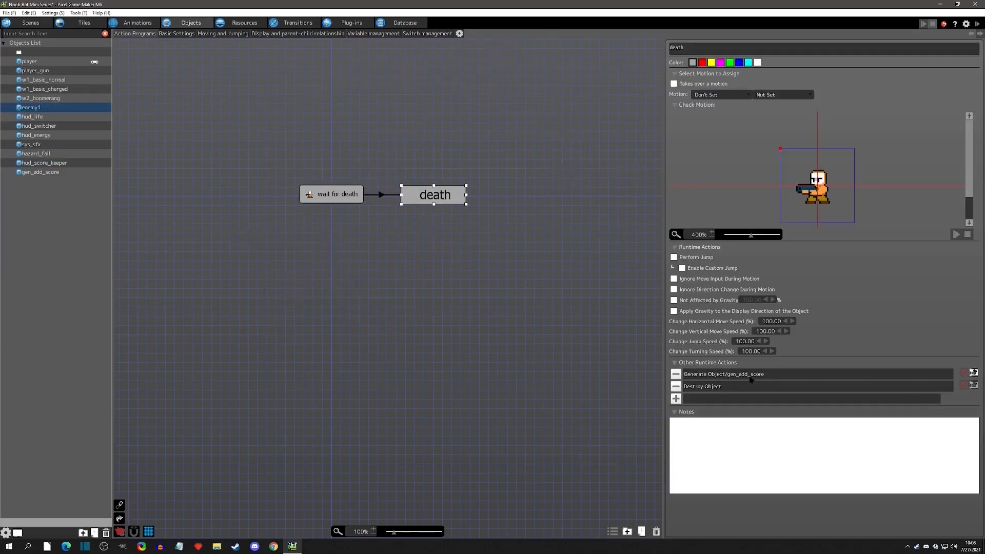
click(31, 23)
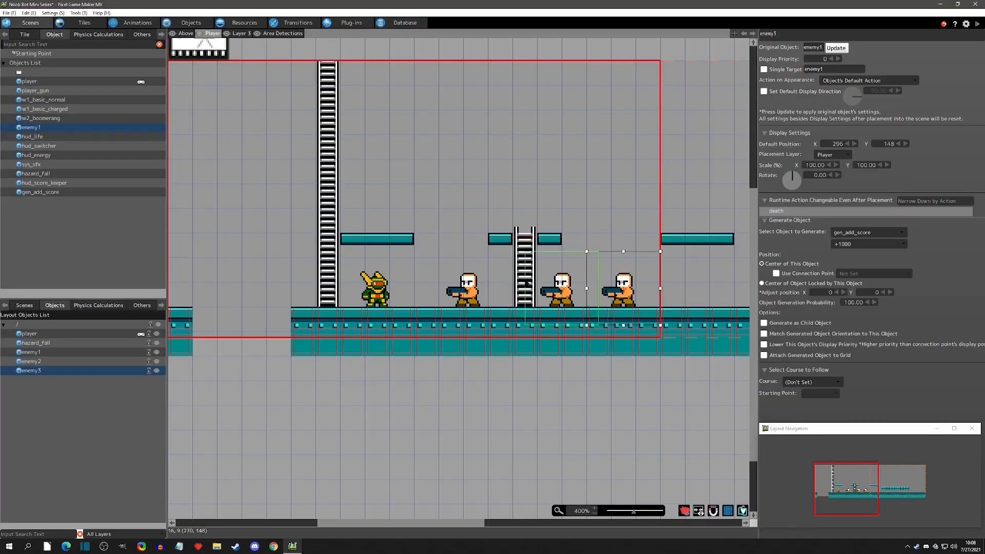
click(464, 287)
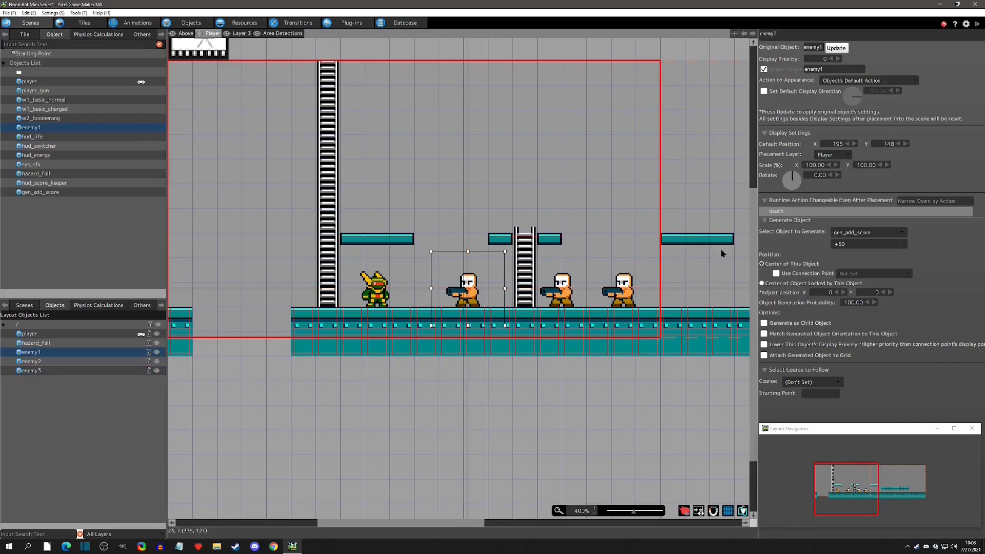
In gen_add_score, change the +50 action to add 999999 to CurrentScore.
click(191, 22)
click(32, 174)
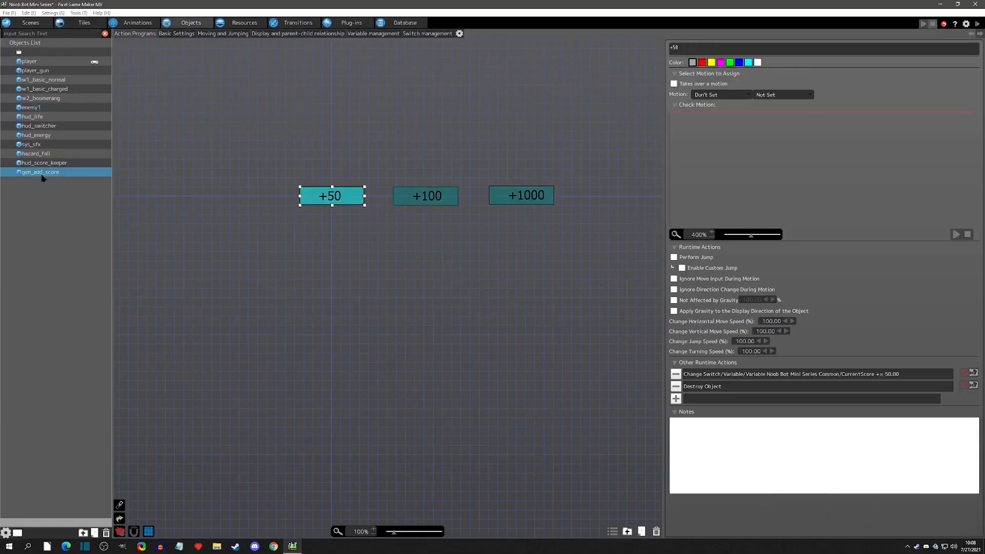
double_click(854, 375)
double_click(405, 180)
text(999999.00)
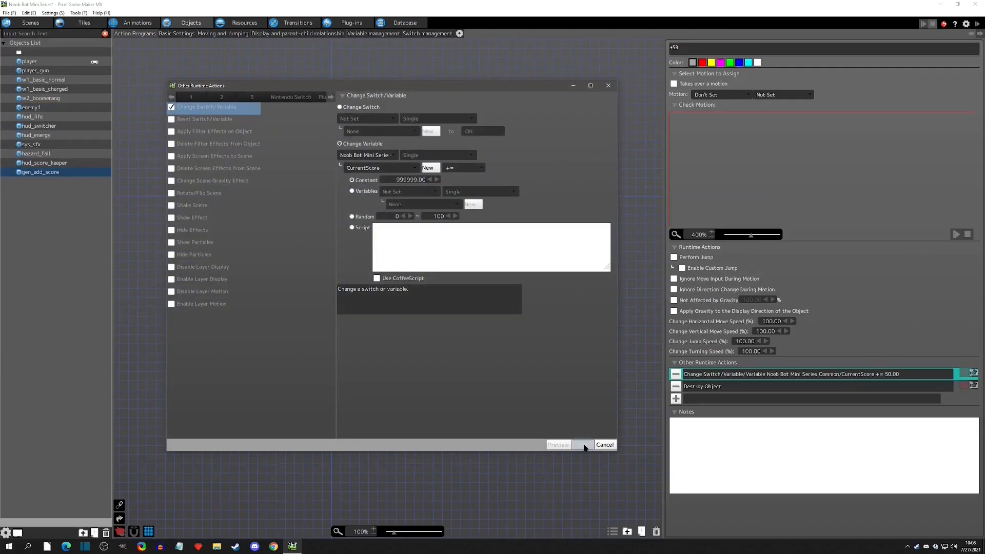
click(582, 444)
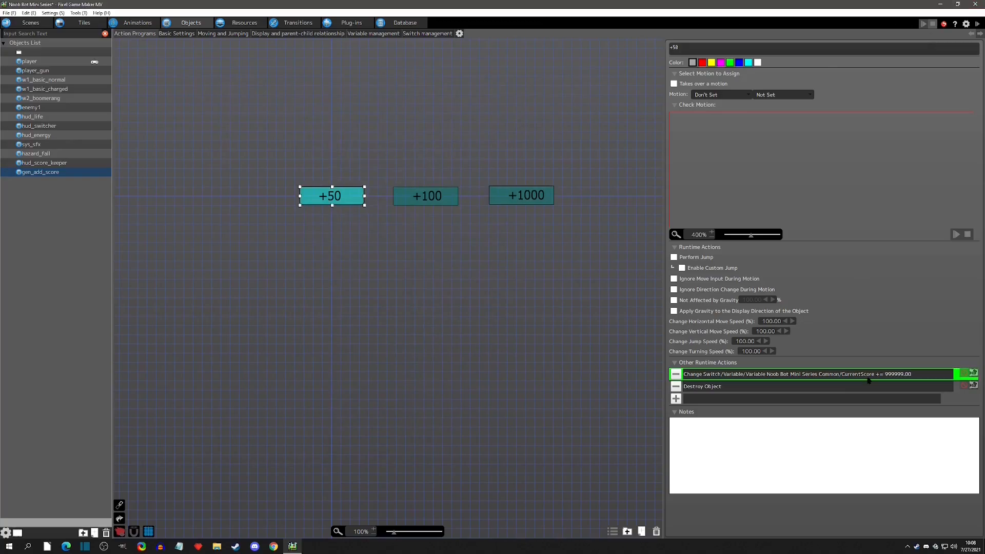
Run a test play, defeat an enemy to check the score cap, and close the game window.
click(977, 23)
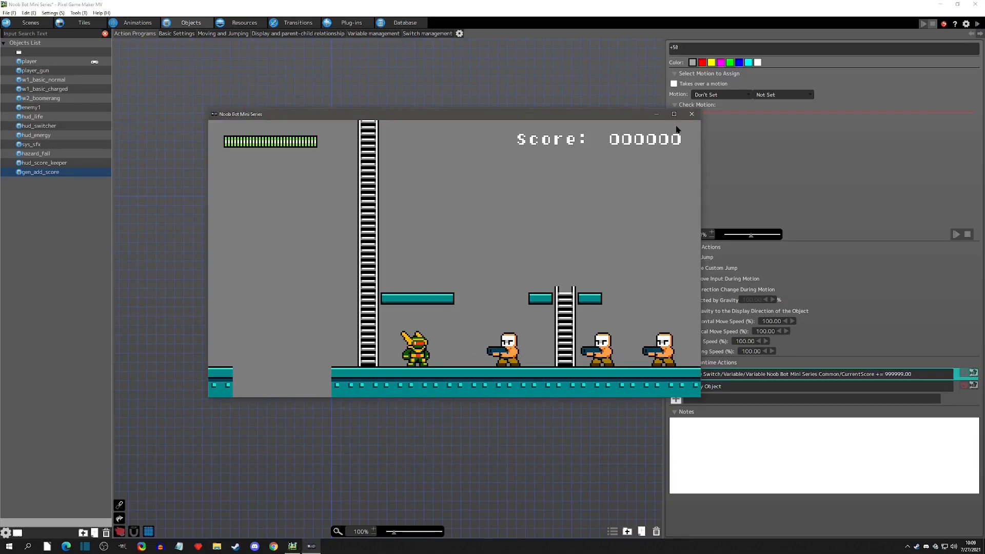
key(x)
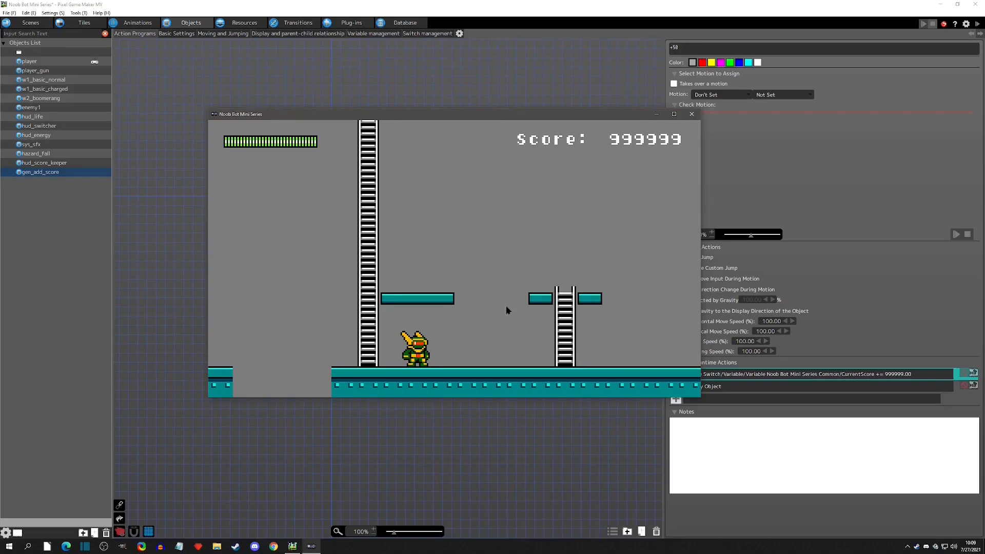
click(692, 114)
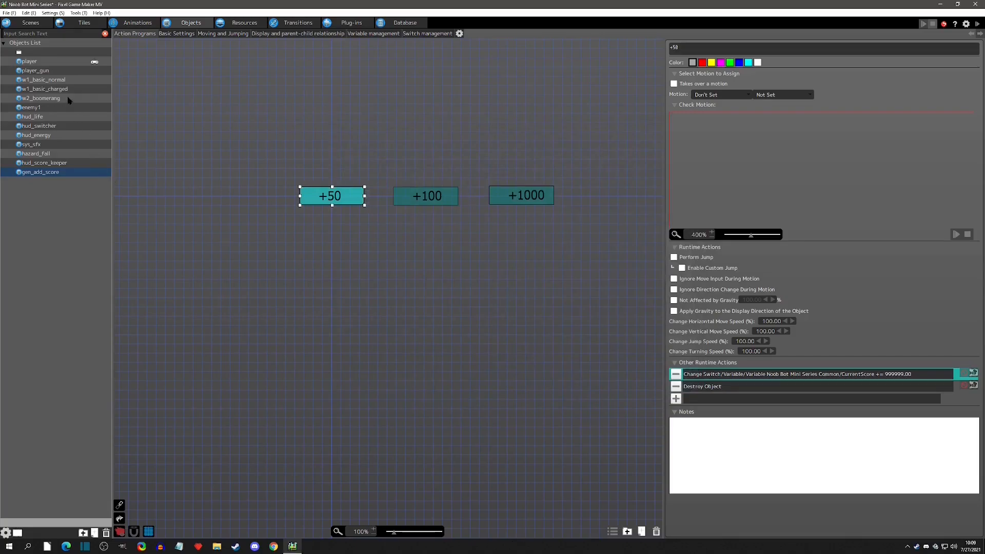
Select hud_score_keeper's cap score state, then test play, shooting an enemy, restarting and shooting again, and close the game.
click(41, 163)
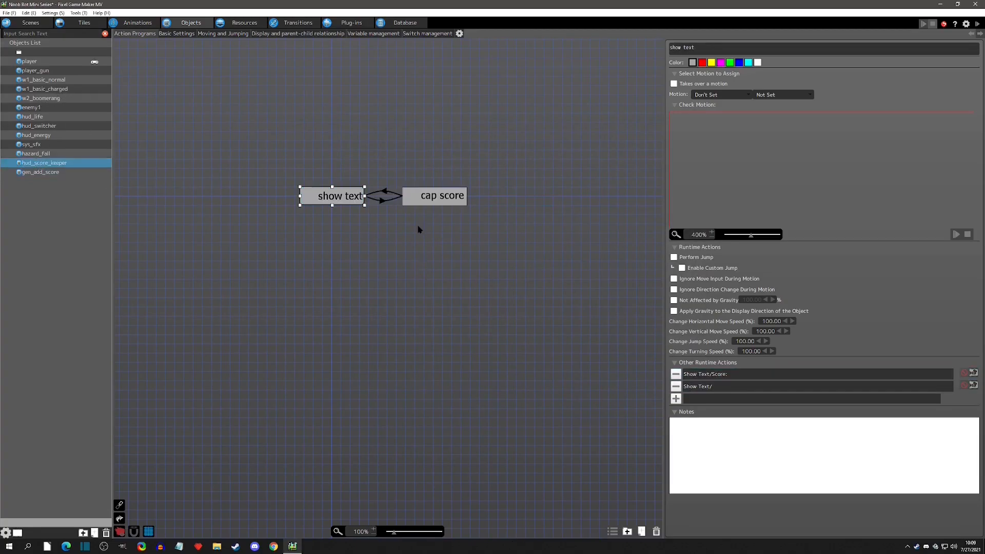
click(430, 198)
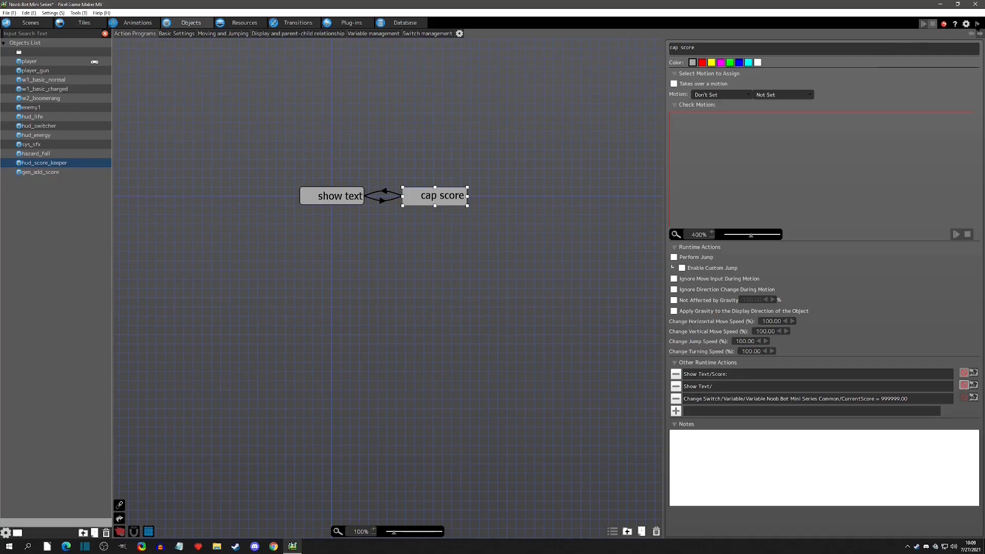
click(923, 24)
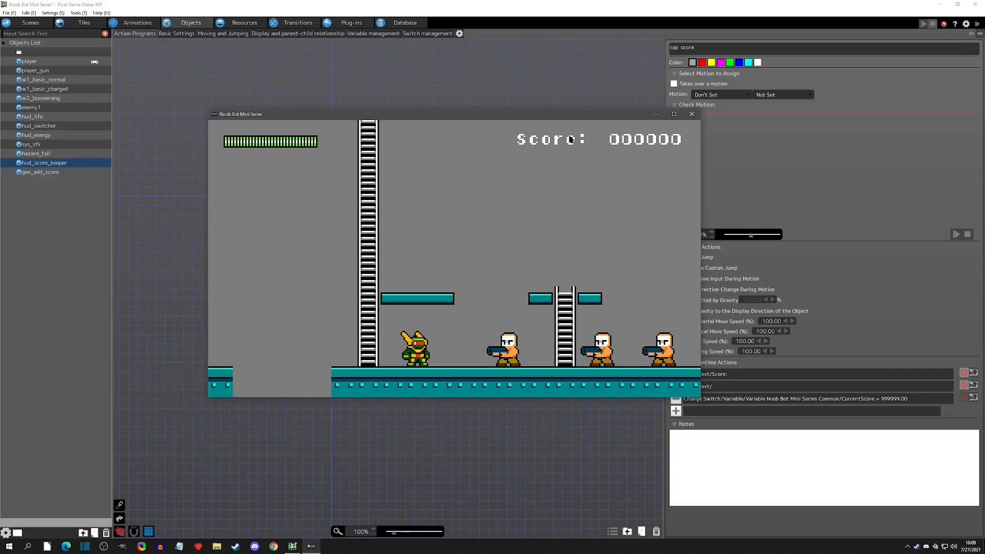
key(x)
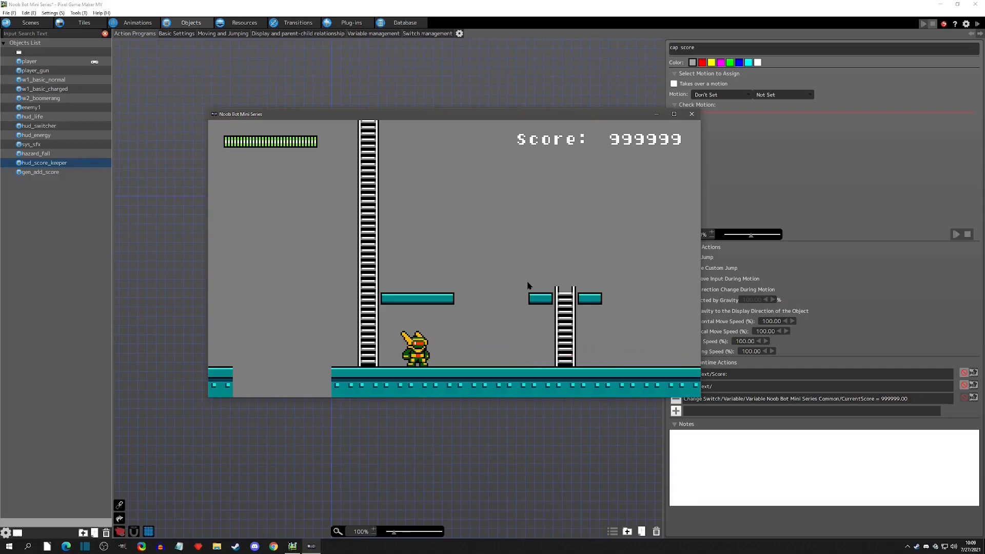
key(F5)
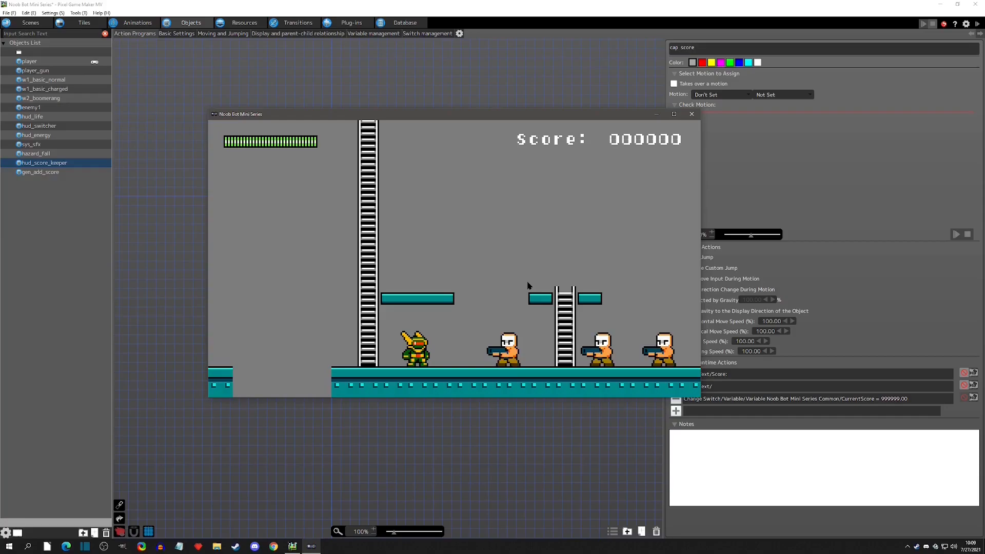
key(x)
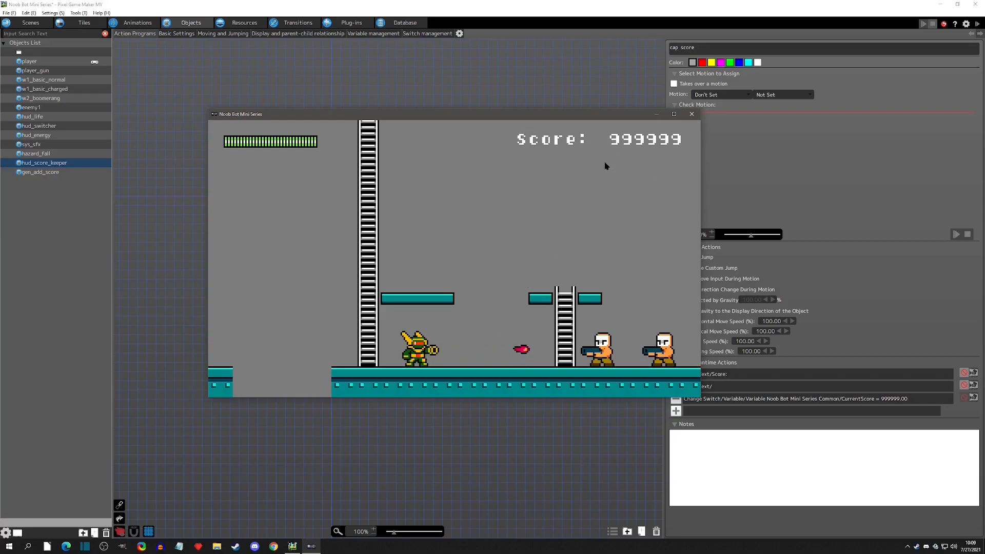
click(688, 118)
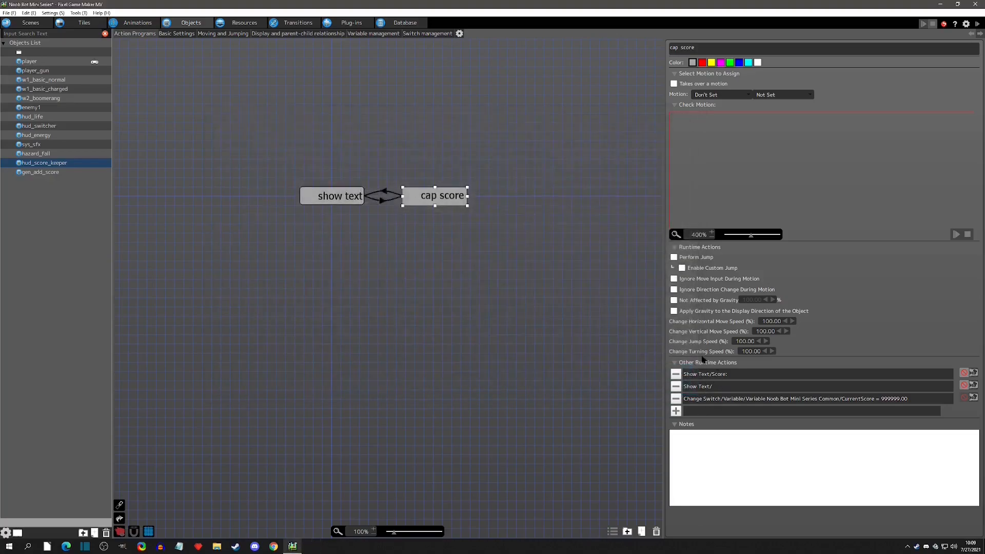
Switch off the red marker on both Show Text actions of cap score, then test play firing a few shots and close the game.
click(964, 373)
click(964, 386)
click(977, 25)
key(x)
key(x)
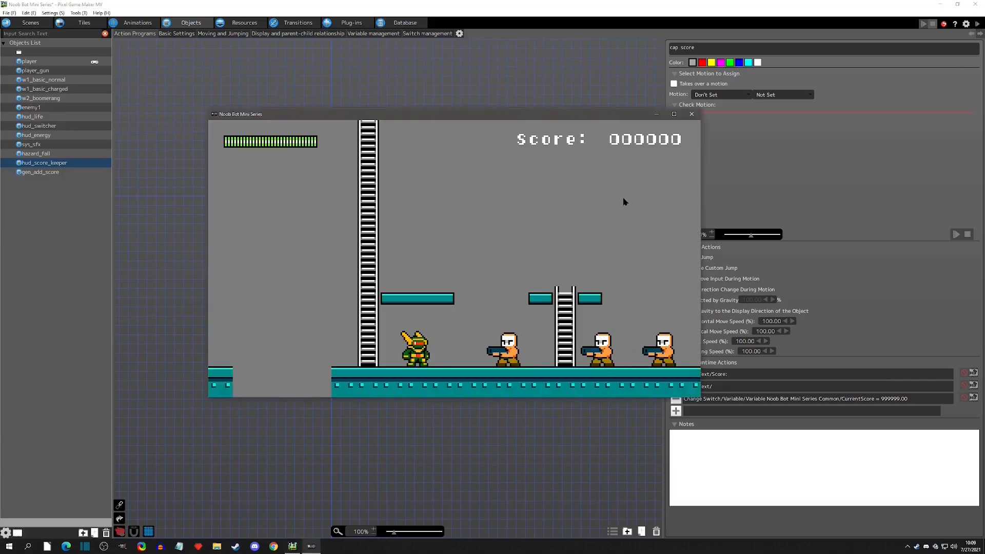
key(x)
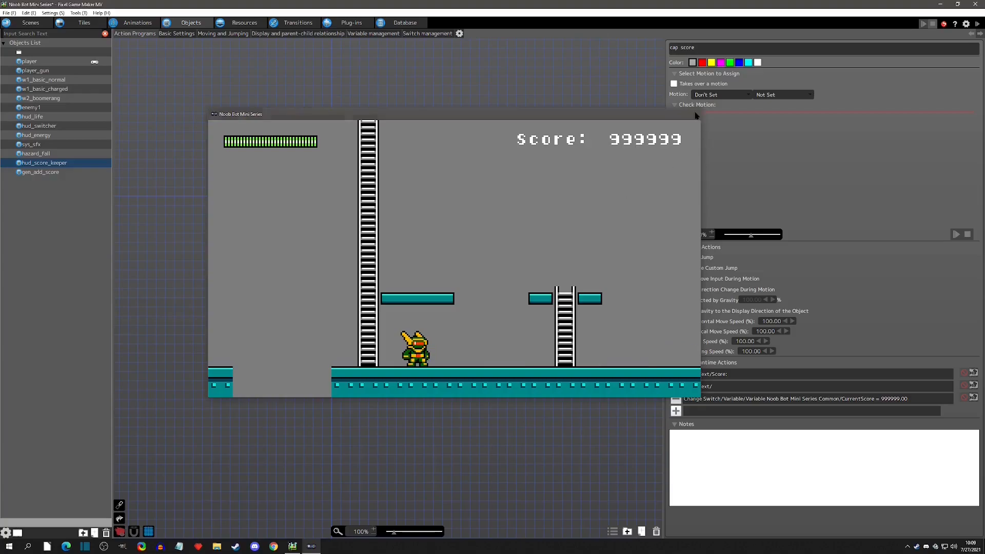
click(691, 114)
Review the Show Text/Score action's text, layout and options settings, close it, and return to the scene view.
double_click(717, 380)
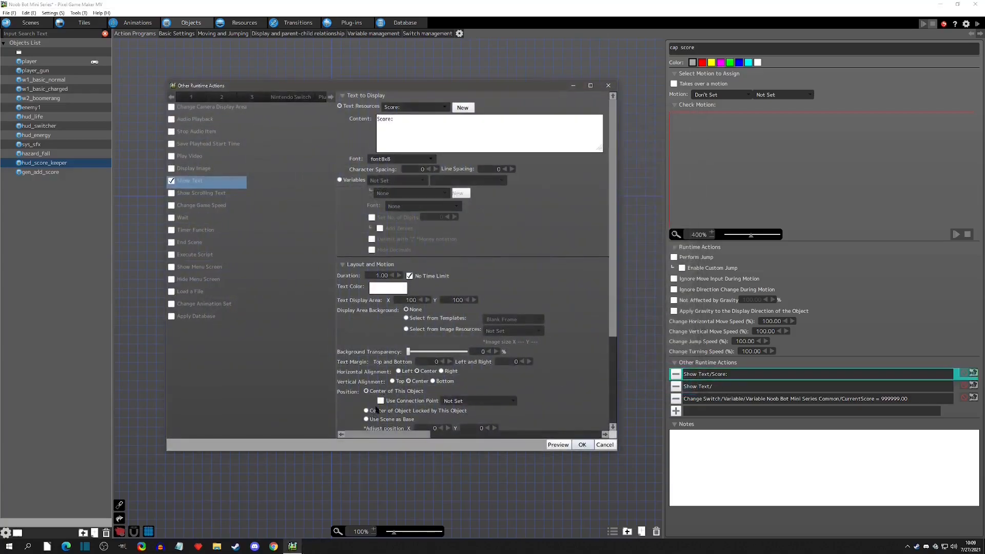
scroll(339, 367, down, 4)
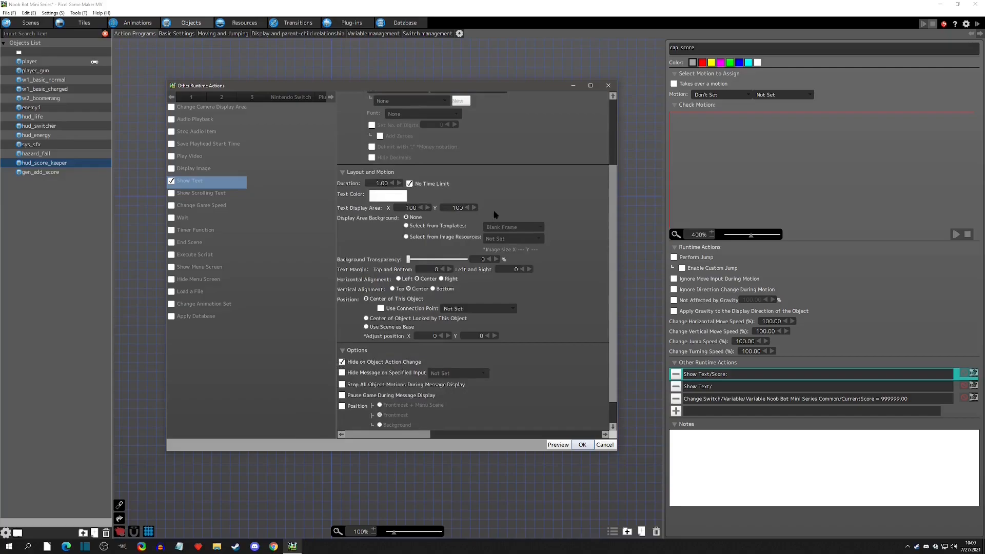
click(608, 86)
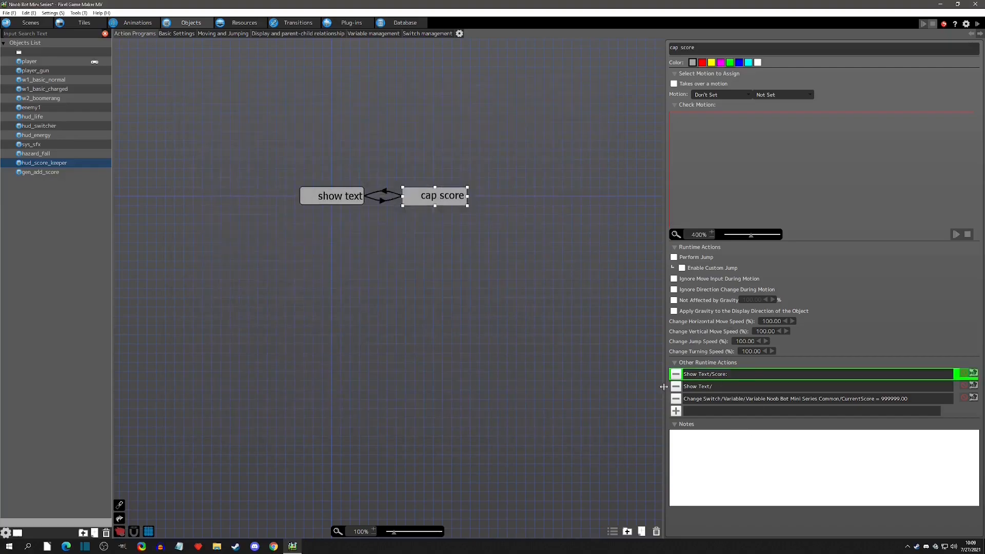
click(478, 246)
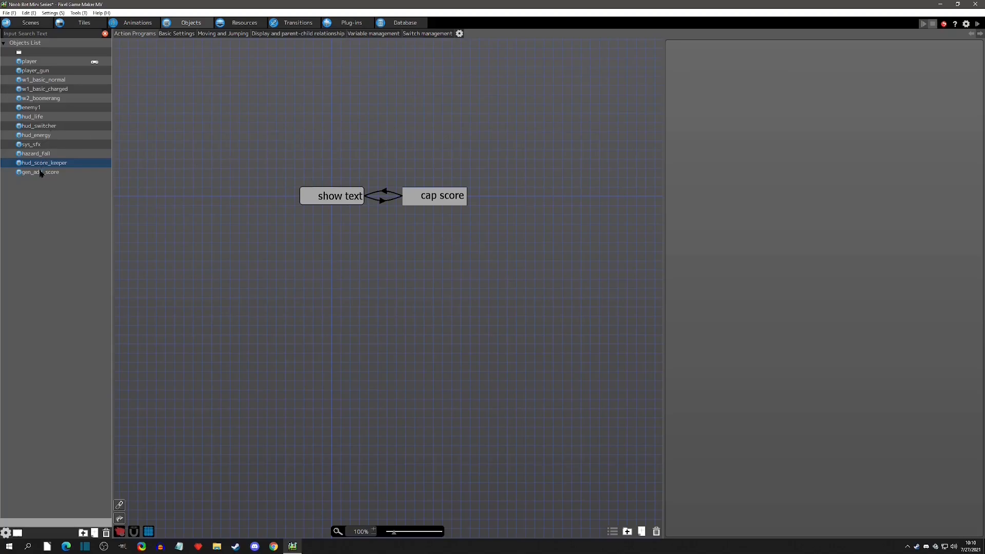
click(41, 22)
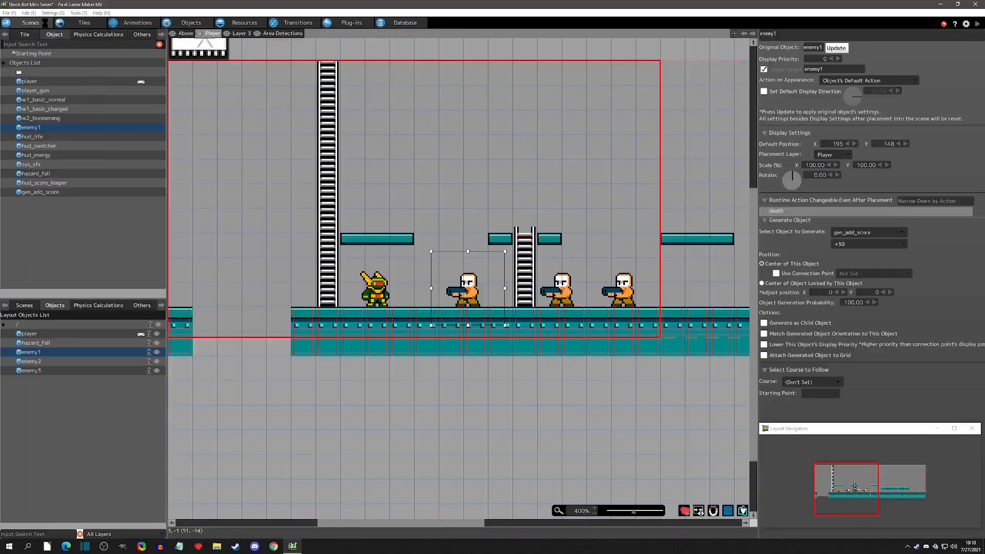